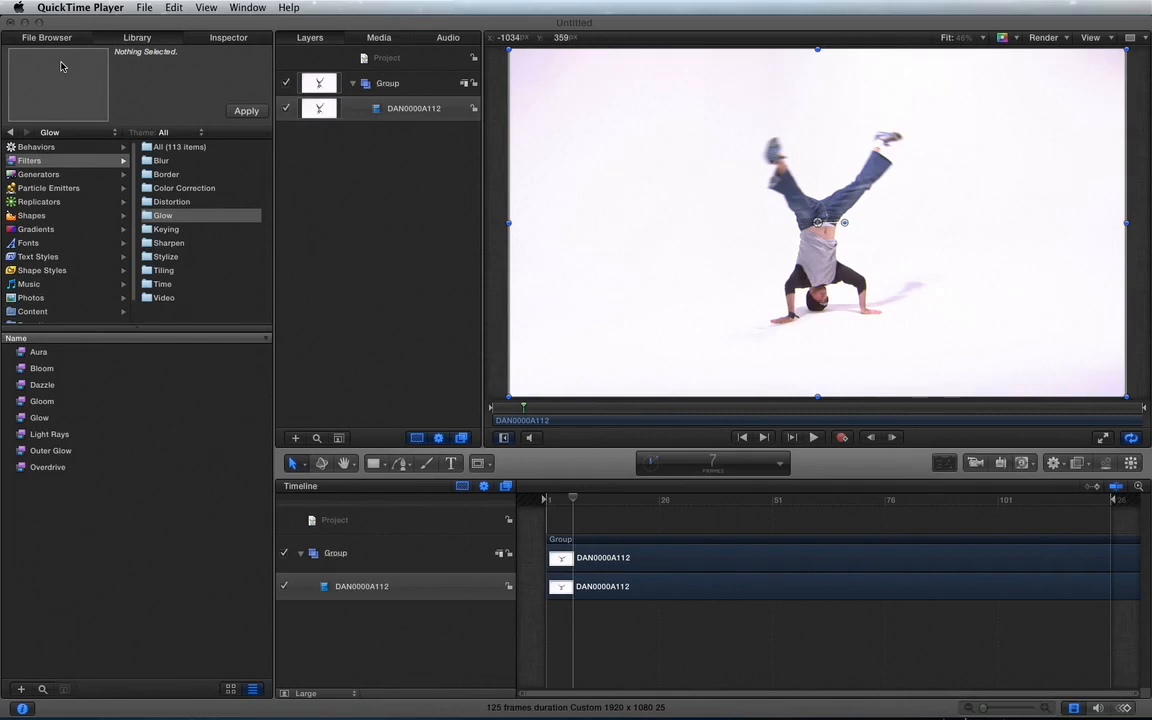
Apply the Bad TV filter from the Stylize category to the DAN0000A112 clip and play a short preview.
{"action": "left_click", "coordinate": [164, 257]}
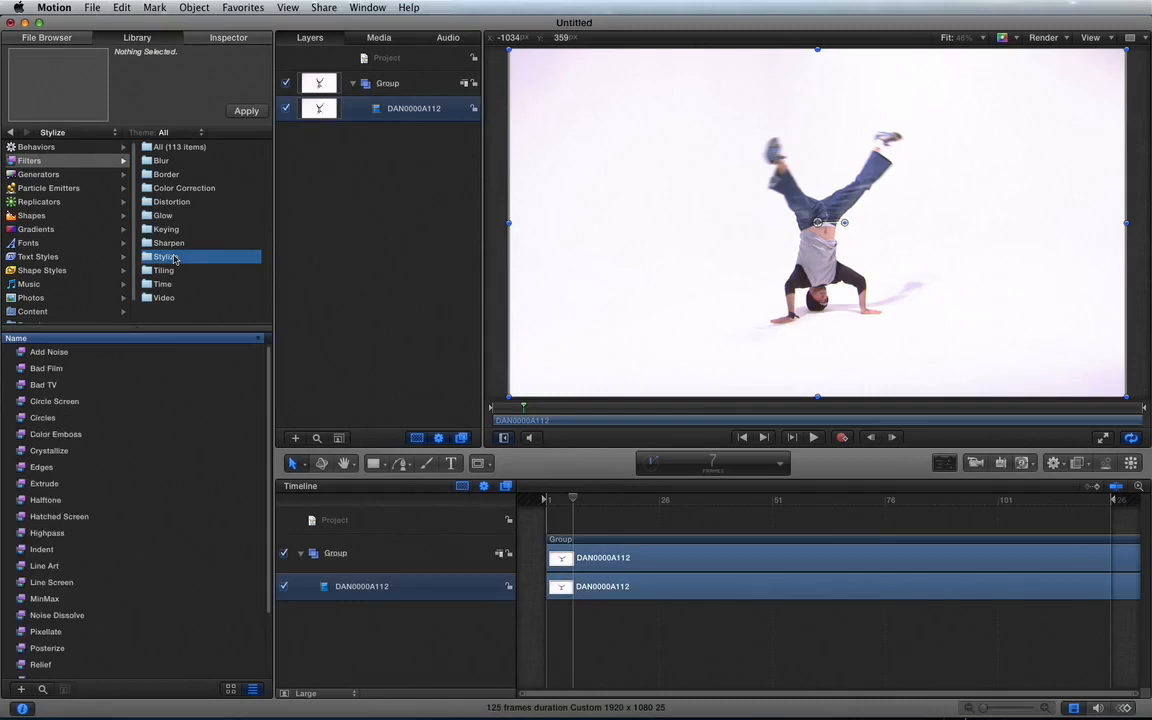
{"action": "left_click", "coordinate": [60, 384]}
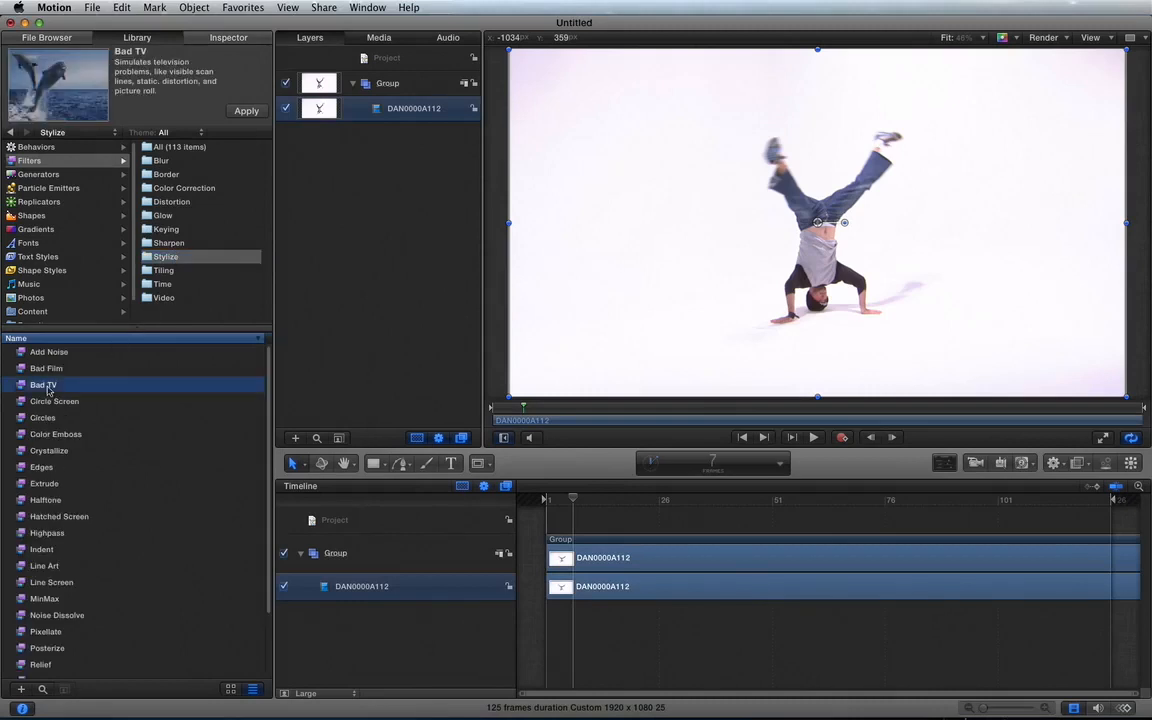
{"action": "left_click", "coordinate": [246, 110]}
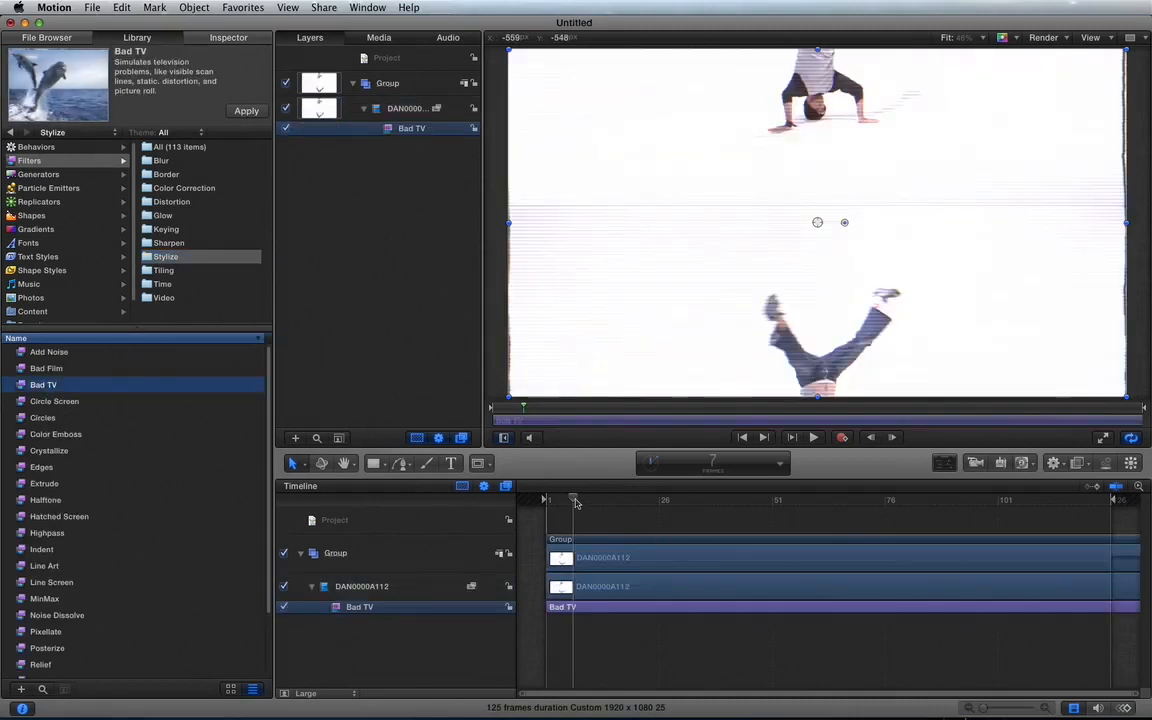
{"action": "key", "text": "space"}
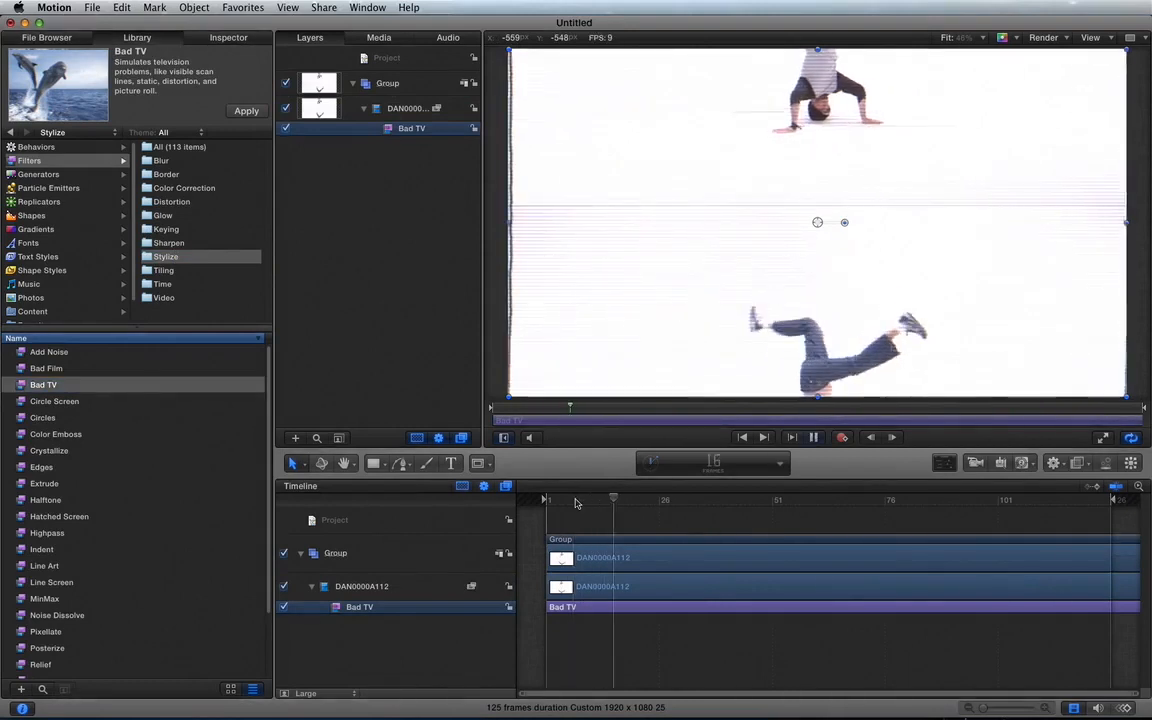
{"action": "key", "text": "space"}
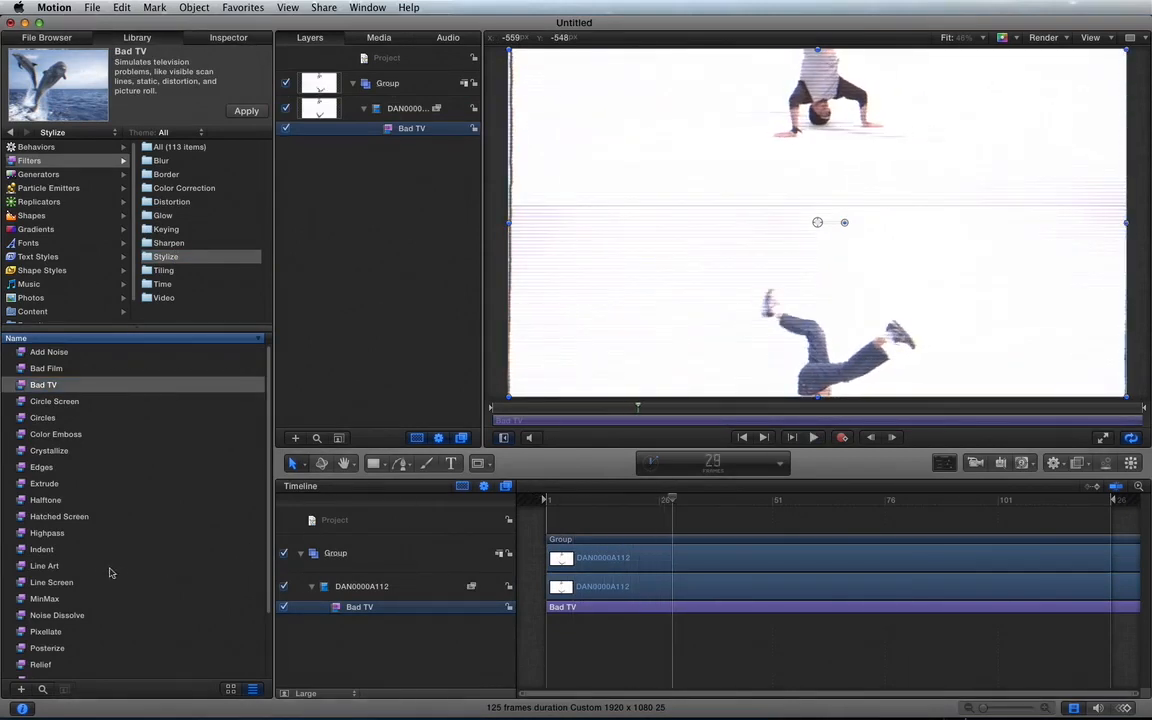
Add the Line Art, Noise Dissolve and Circles stylize filters to the DAN0000A112 clip.
{"action": "left_click", "coordinate": [58, 566]}
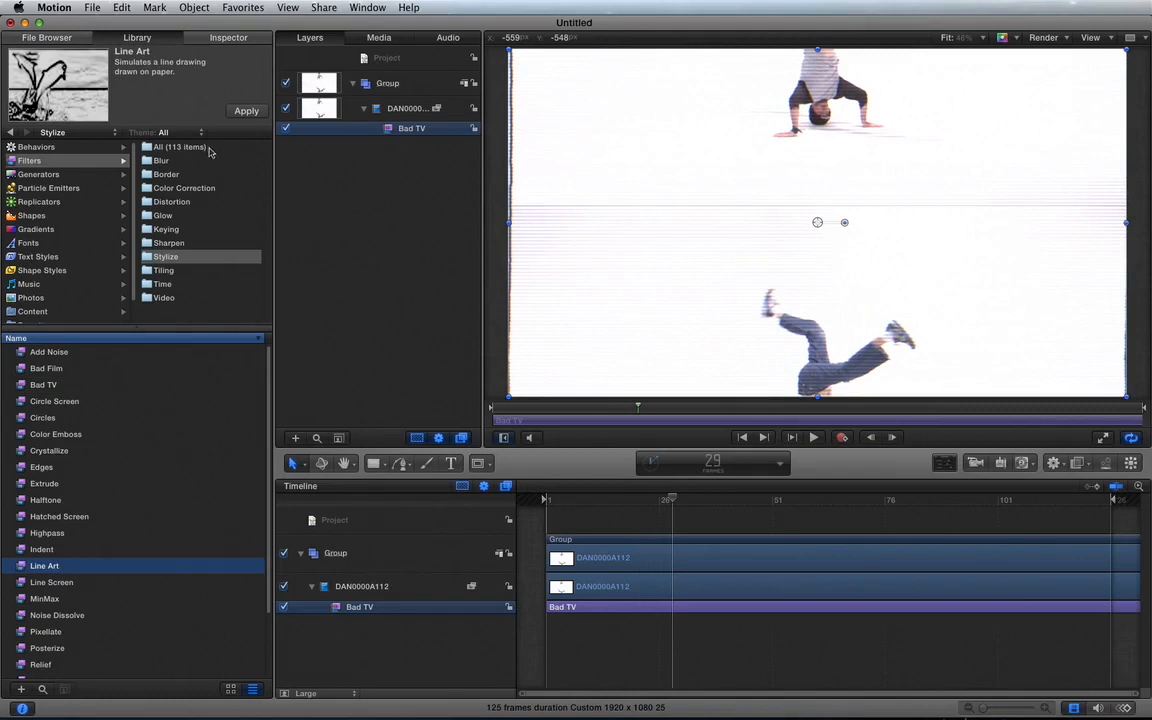
{"action": "left_click", "coordinate": [246, 111]}
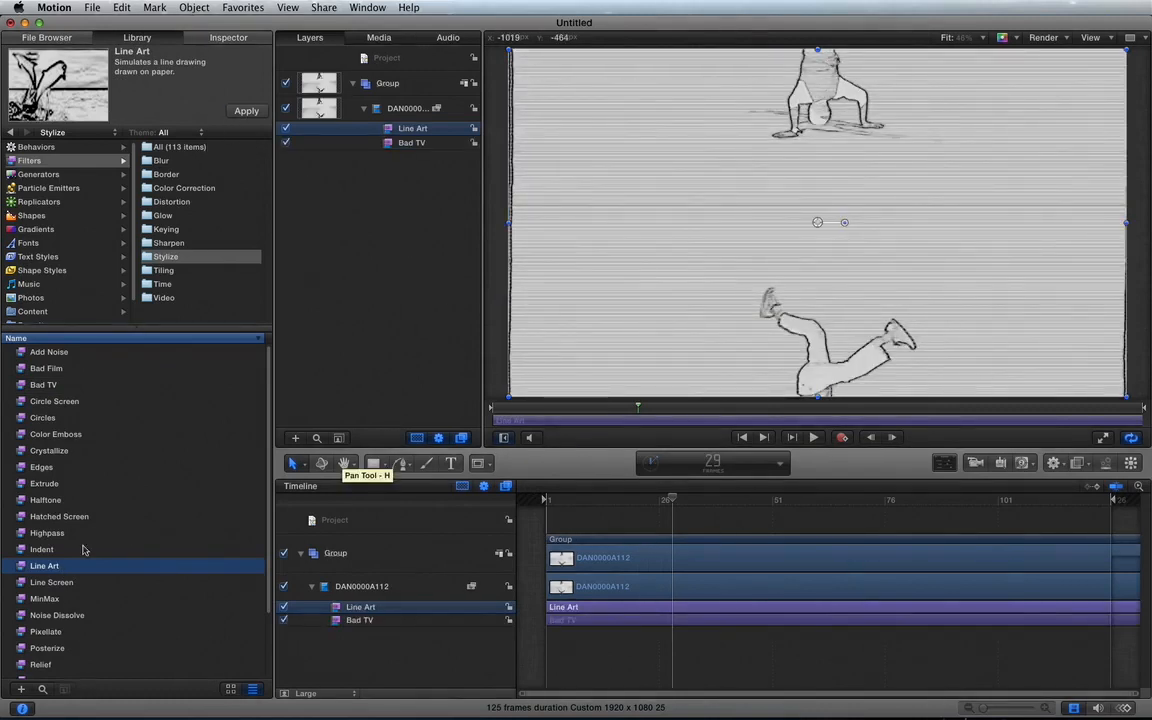
{"action": "left_click", "coordinate": [51, 617]}
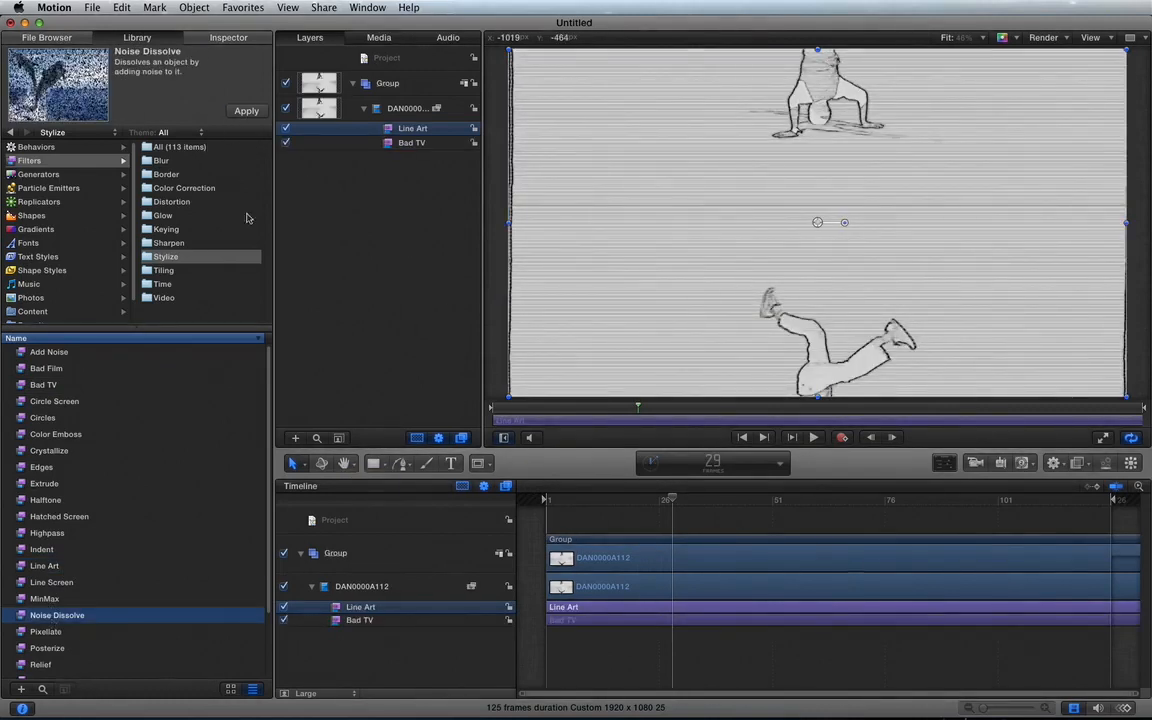
{"action": "left_click", "coordinate": [232, 111]}
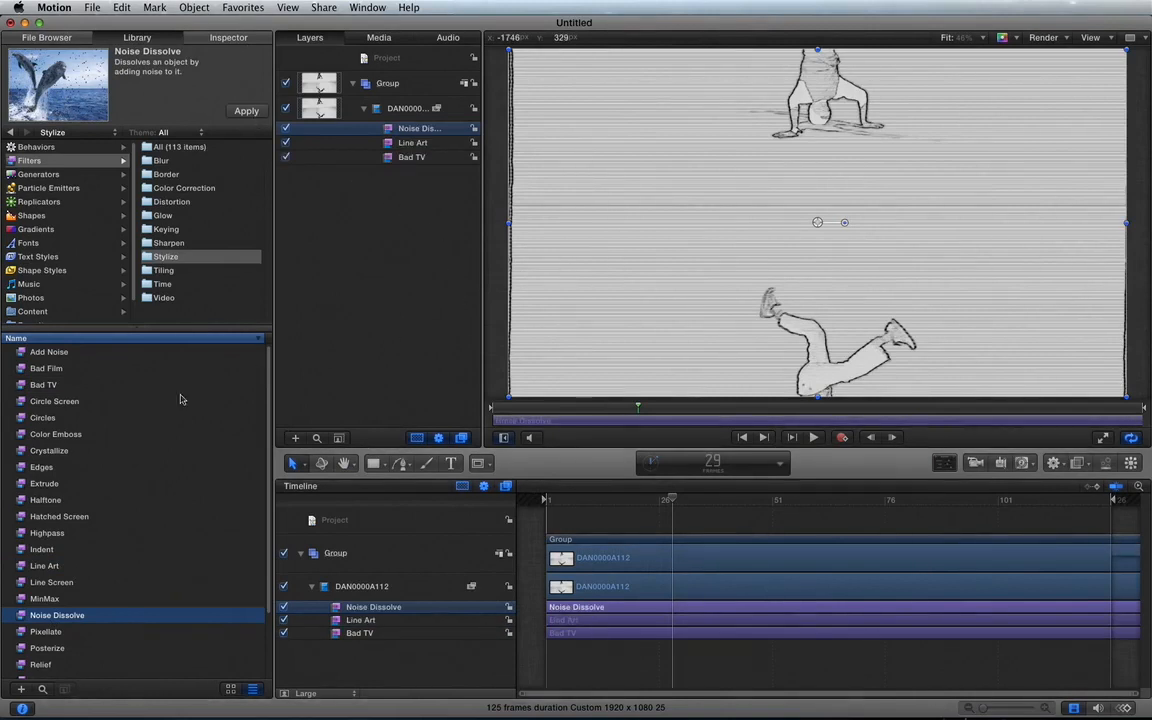
{"action": "left_click", "coordinate": [57, 419]}
{"action": "left_click", "coordinate": [246, 111]}
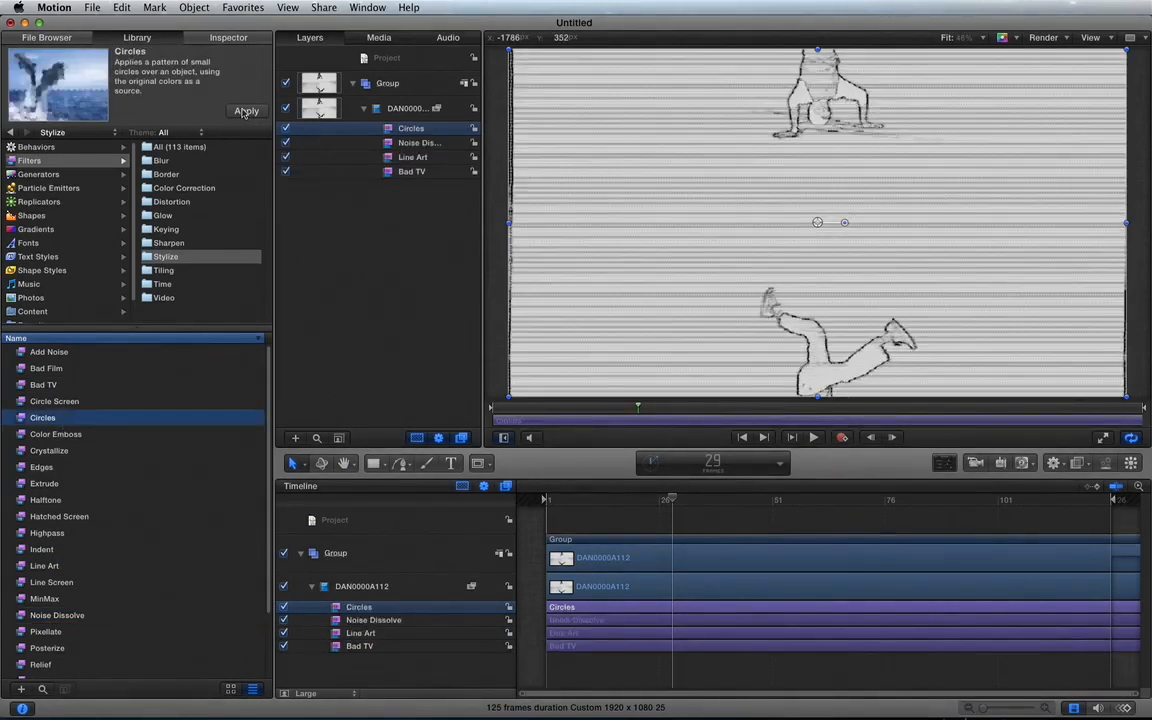
Play the clip with all four stylize filters from near the start of the timeline.
{"action": "left_click", "coordinate": [557, 503]}
{"action": "key", "text": "space"}
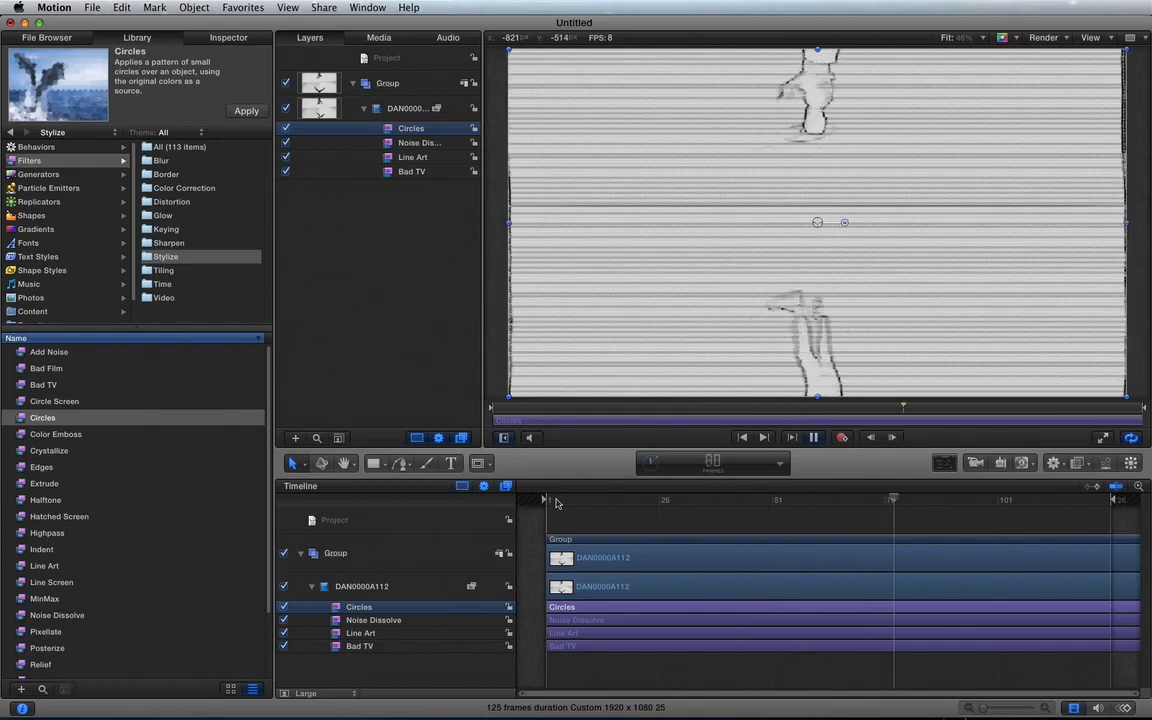
{"action": "key", "text": "space"}
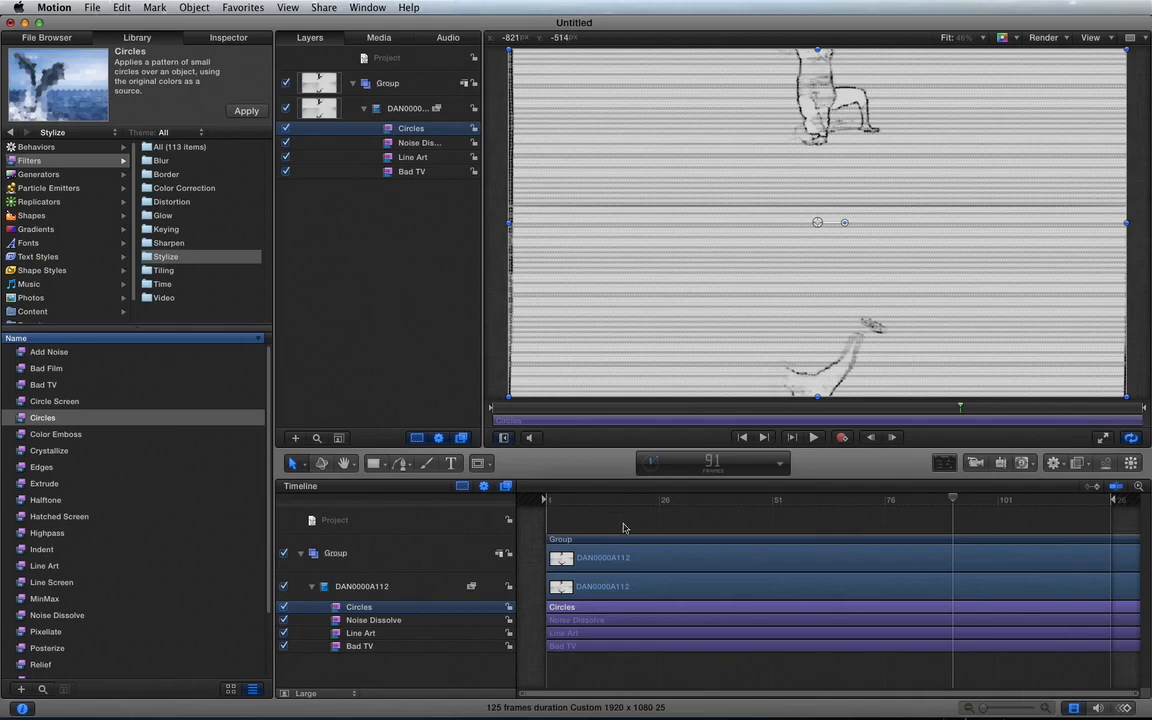
Delete the Circles, Noise Dissolve, Line Art and Bad TV filters from the clip and play it unfiltered from near the start.
{"action": "left_click", "coordinate": [420, 175], "text": "shift"}
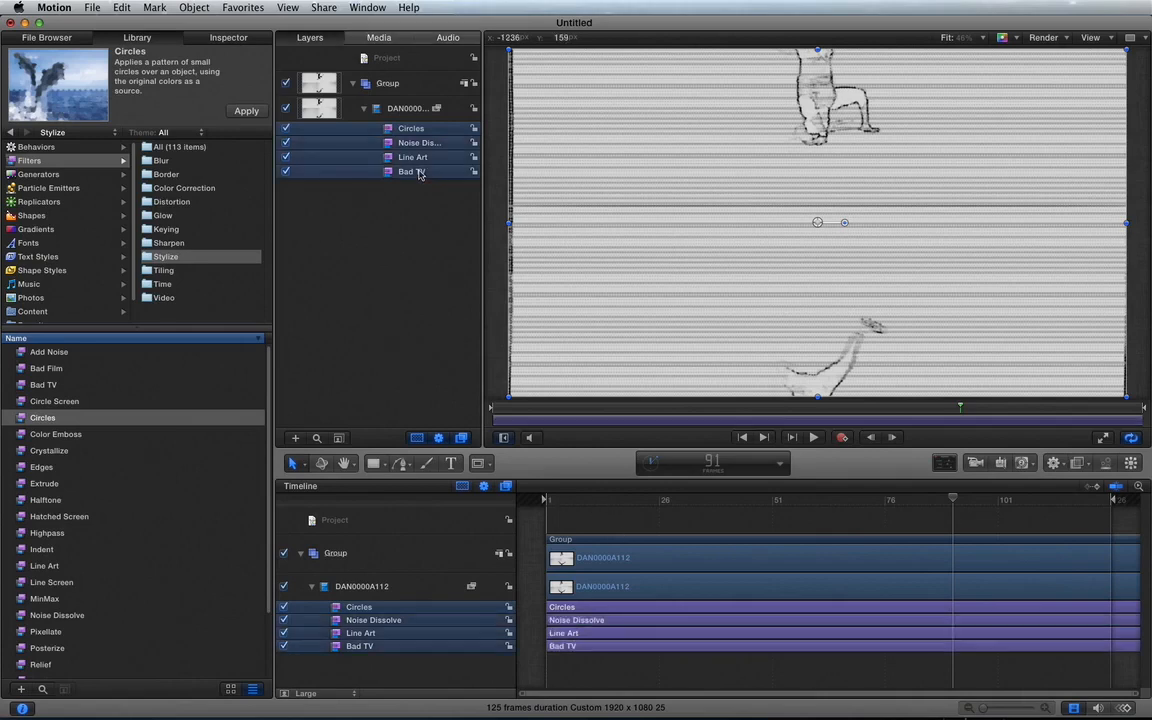
{"action": "key", "text": "Delete"}
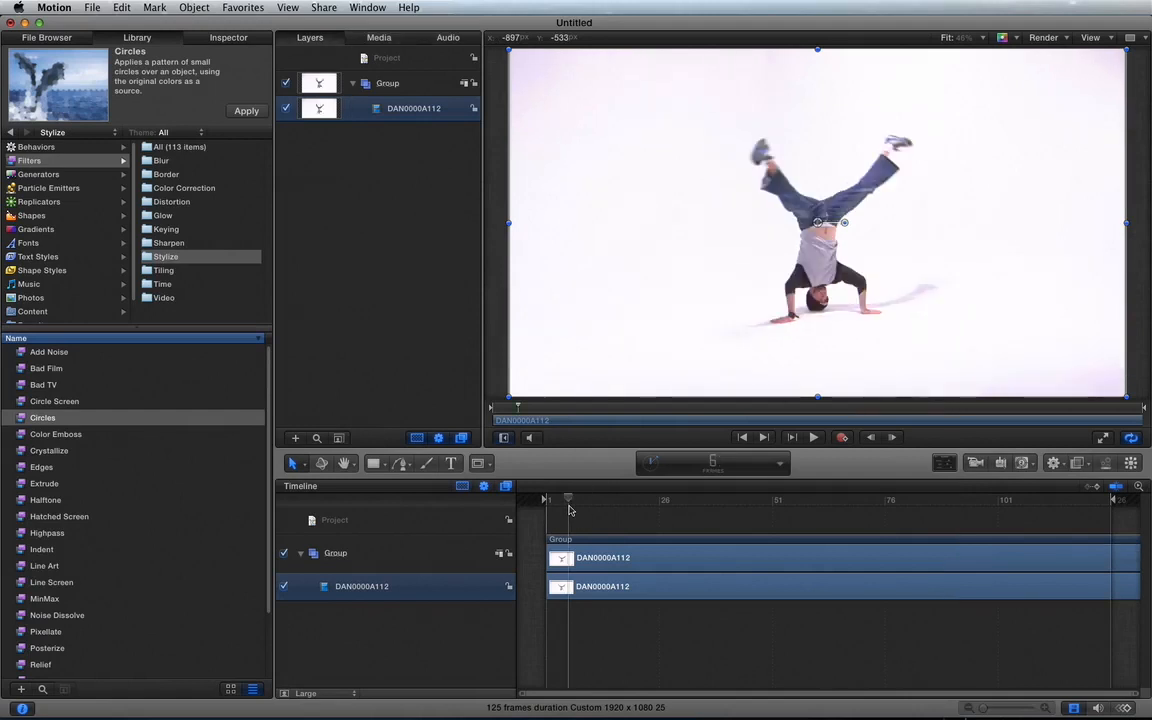
{"action": "left_click", "coordinate": [551, 498]}
{"action": "key", "text": "space"}
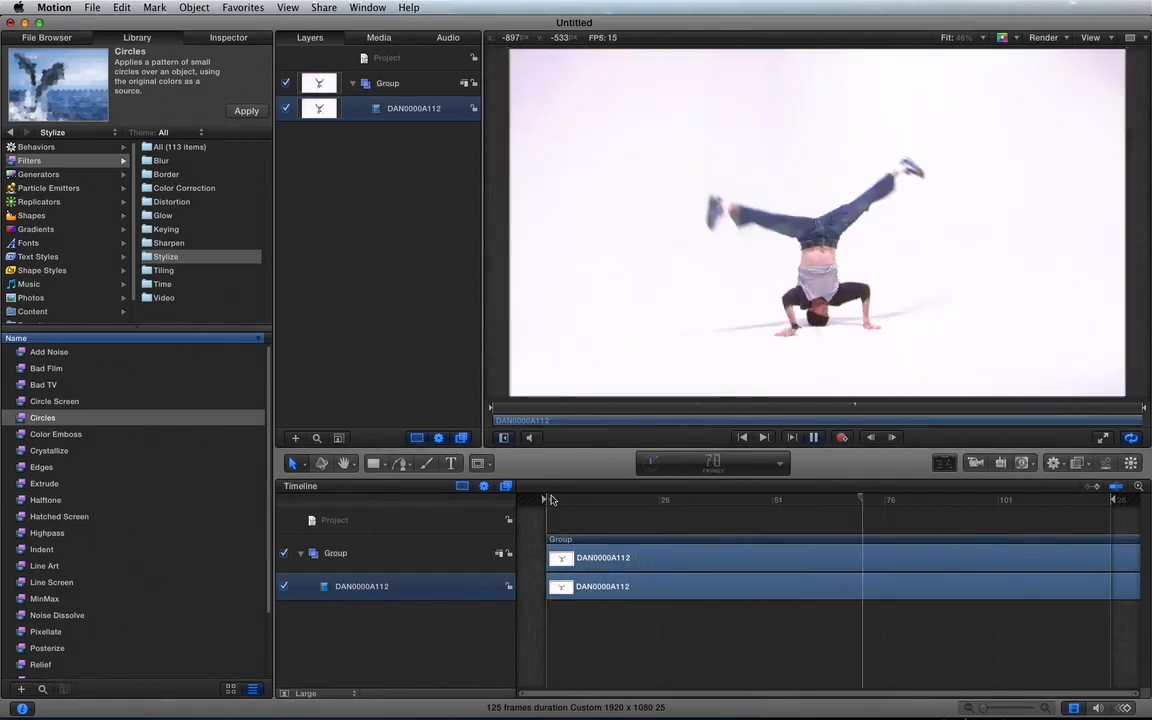
{"action": "key", "text": "space"}
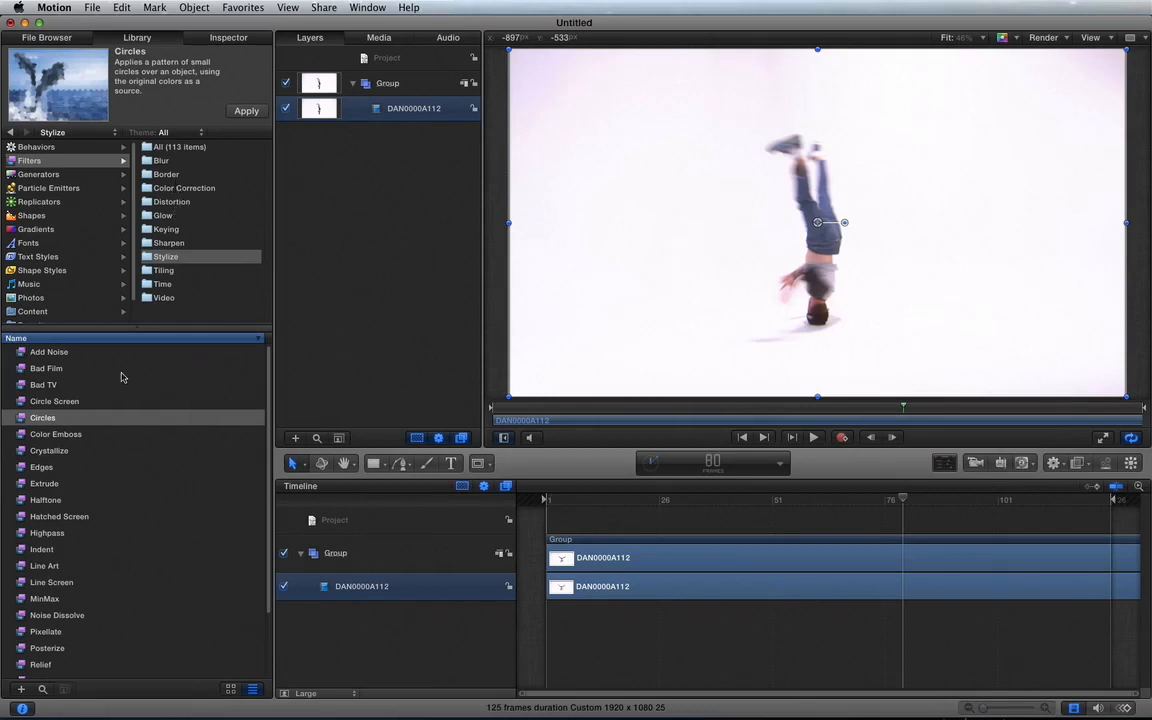
Apply the Glow filter from the full filter list to the DAN0000A112 clip.
{"action": "left_click", "coordinate": [172, 256]}
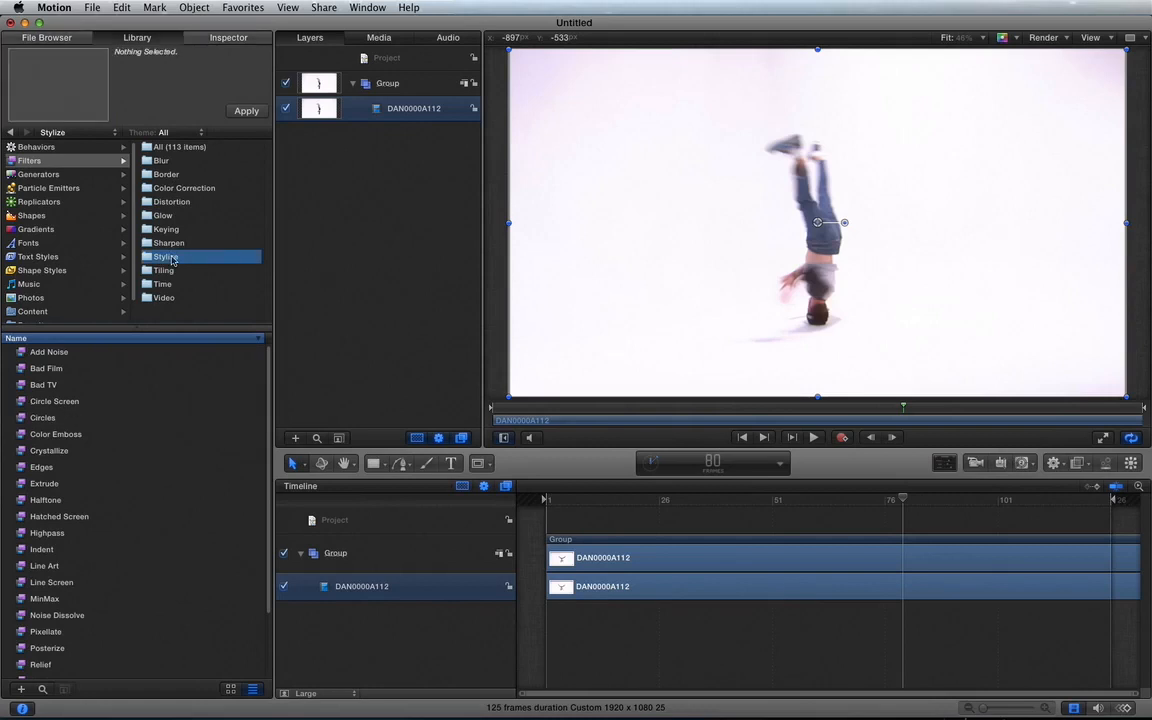
{"action": "left_click", "coordinate": [175, 148]}
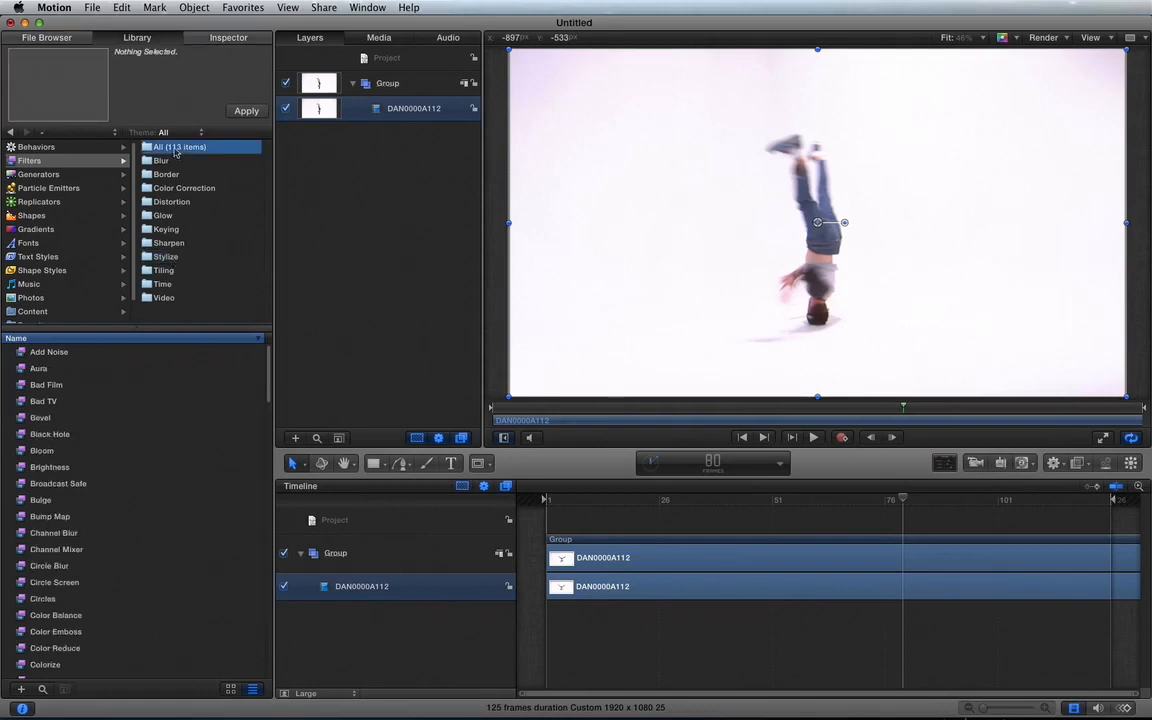
{"action": "scroll", "coordinate": [82, 457], "scroll_direction": "down", "scroll_amount": 10}
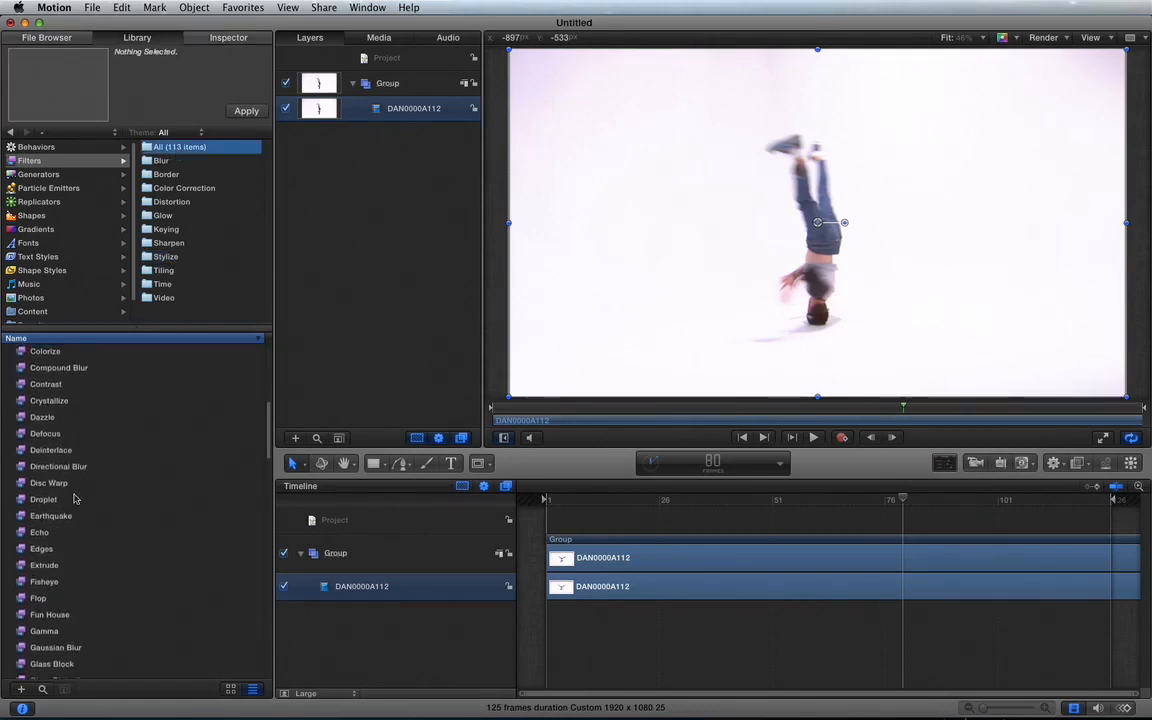
{"action": "scroll", "coordinate": [73, 498], "scroll_direction": "down", "scroll_amount": 3}
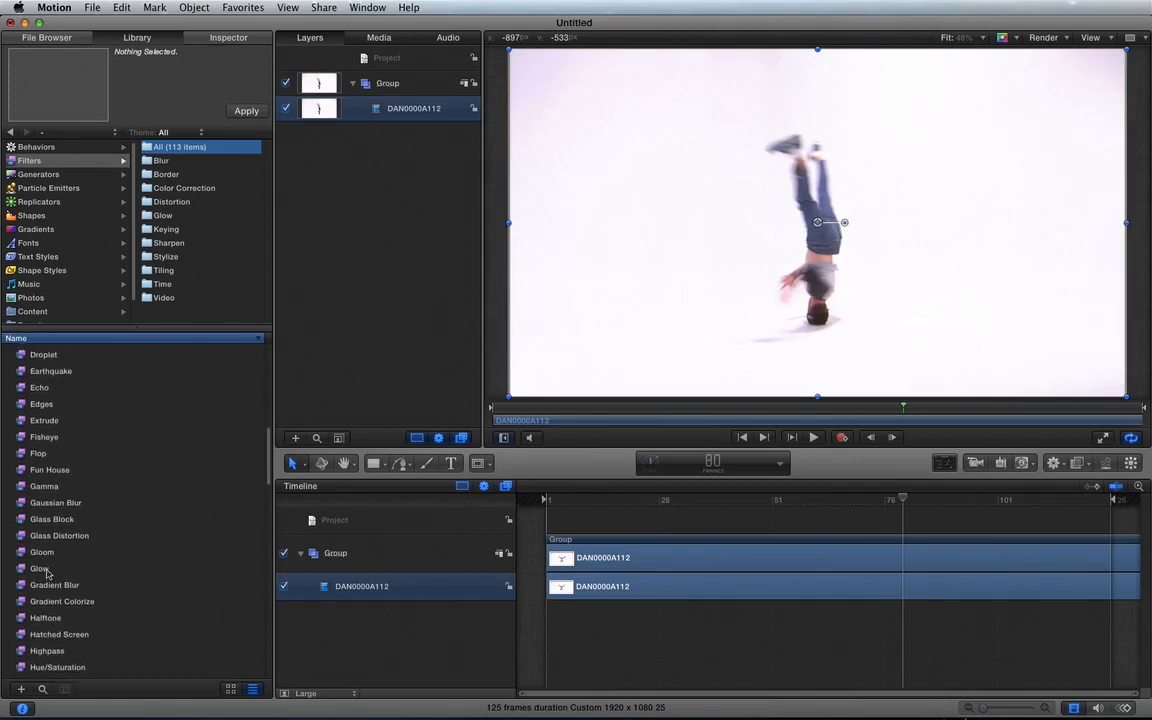
{"action": "left_click", "coordinate": [42, 568]}
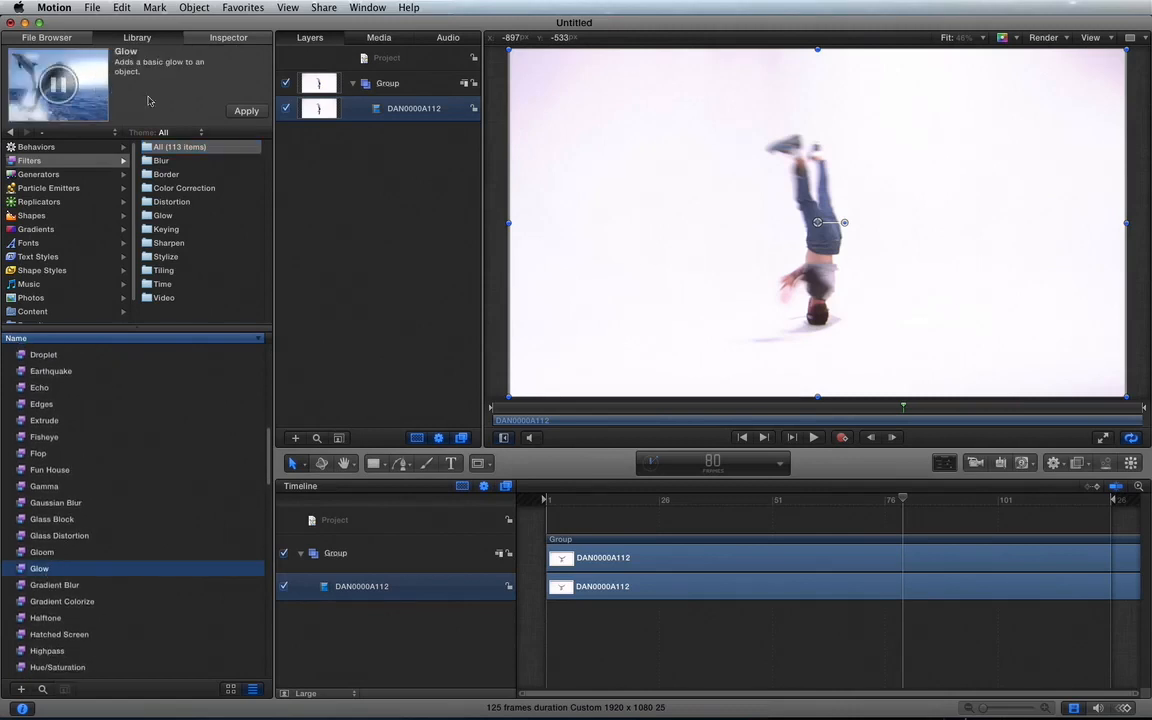
{"action": "left_click", "coordinate": [246, 111]}
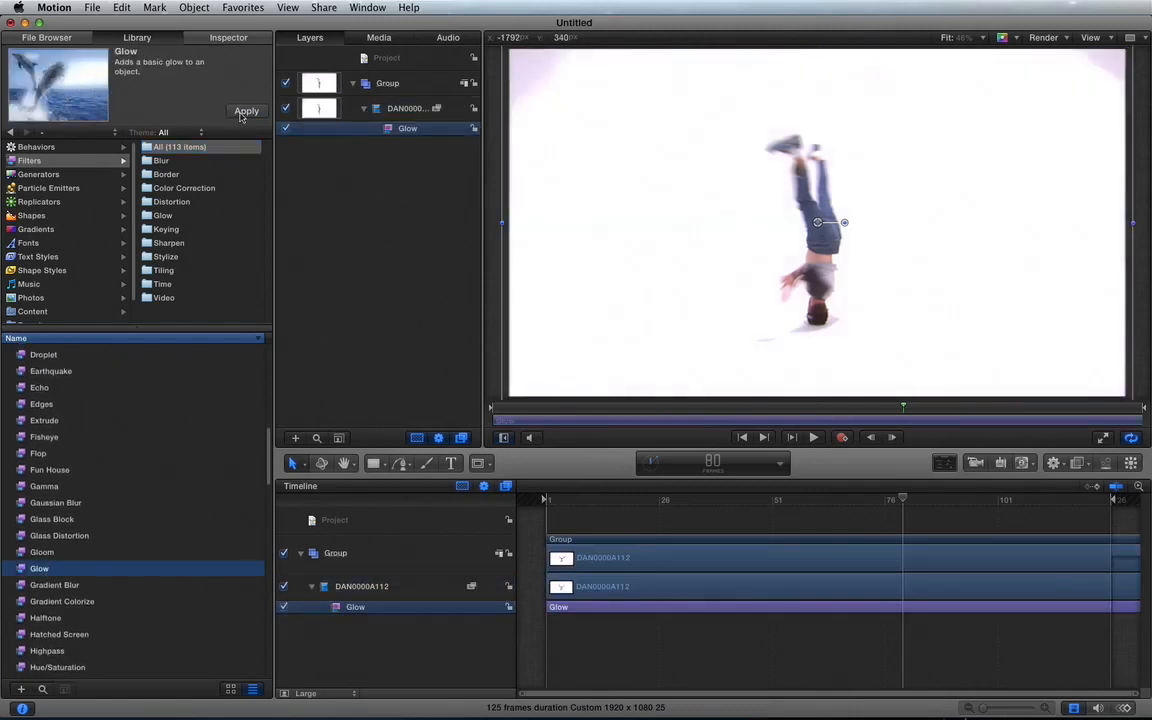
Set the Glow filter's opacity to 0.85, threshold to 0.46 and mix to 51.1%, and compare it off and on at frame 4.
{"action": "left_click", "coordinate": [230, 39]}
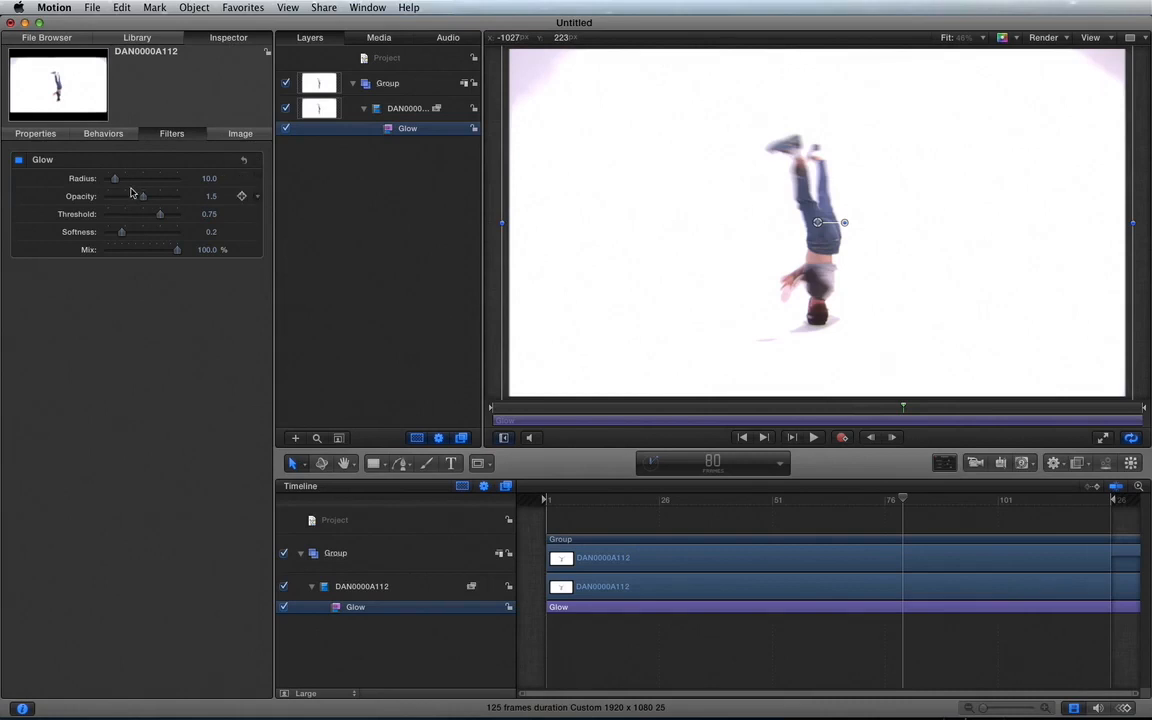
{"action": "left_click_drag", "start_coordinate": [143, 200], "coordinate": [143, 253]}
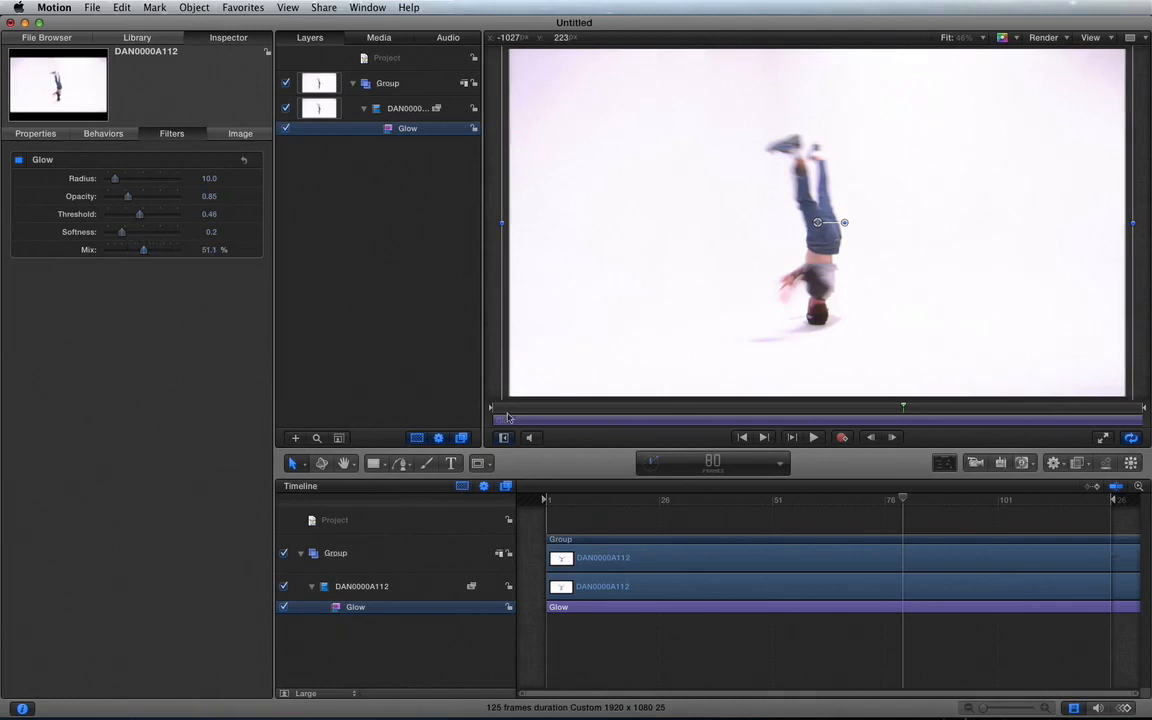
{"action": "left_click", "coordinate": [560, 499]}
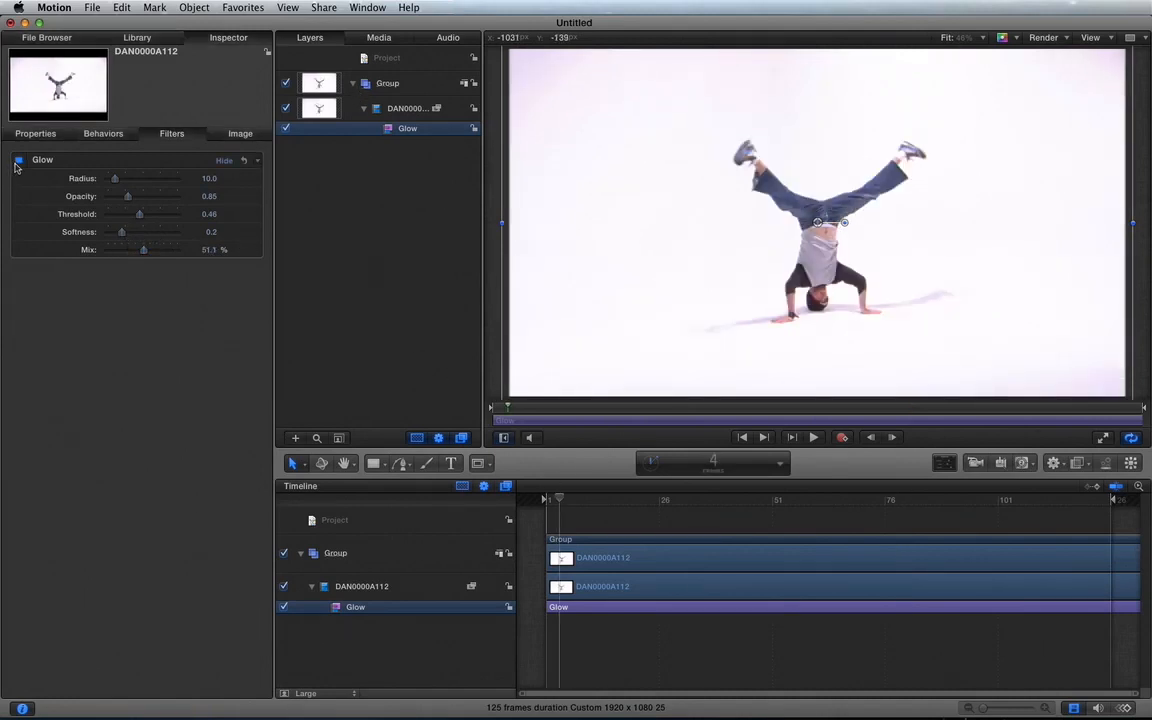
{"action": "left_click", "coordinate": [18, 162]}
{"action": "left_click", "coordinate": [18, 162]}
Set the Glow radius to 38 and opacity to 1.64, compare the frame with the filter off and on, and clear the selection.
{"action": "left_click_drag", "start_coordinate": [114, 180], "coordinate": [144, 197]}
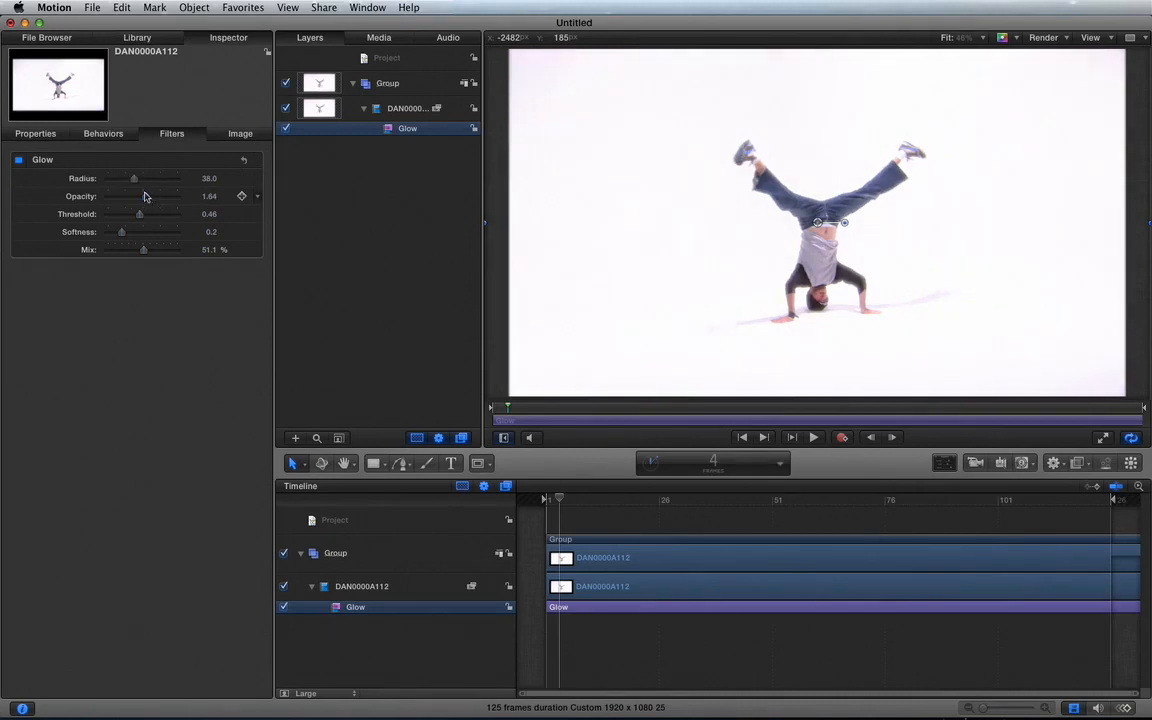
{"action": "left_click", "coordinate": [18, 162]}
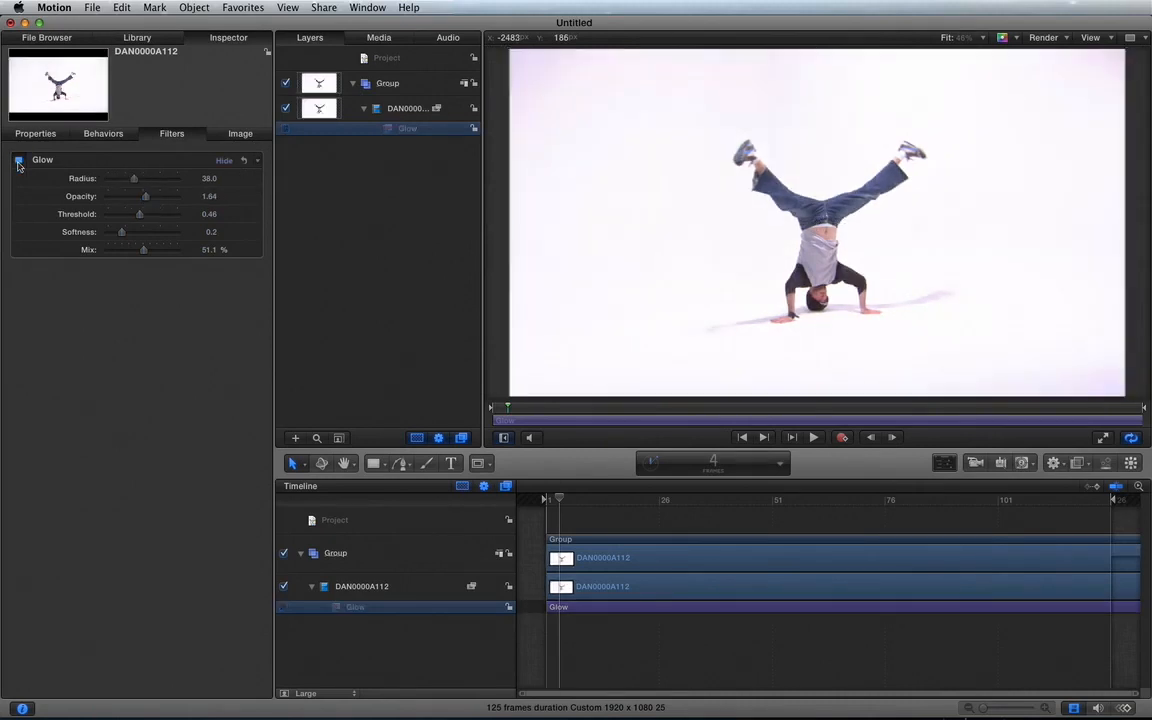
{"action": "left_click", "coordinate": [18, 161]}
{"action": "left_click", "coordinate": [18, 161]}
{"action": "left_click", "coordinate": [18, 161]}
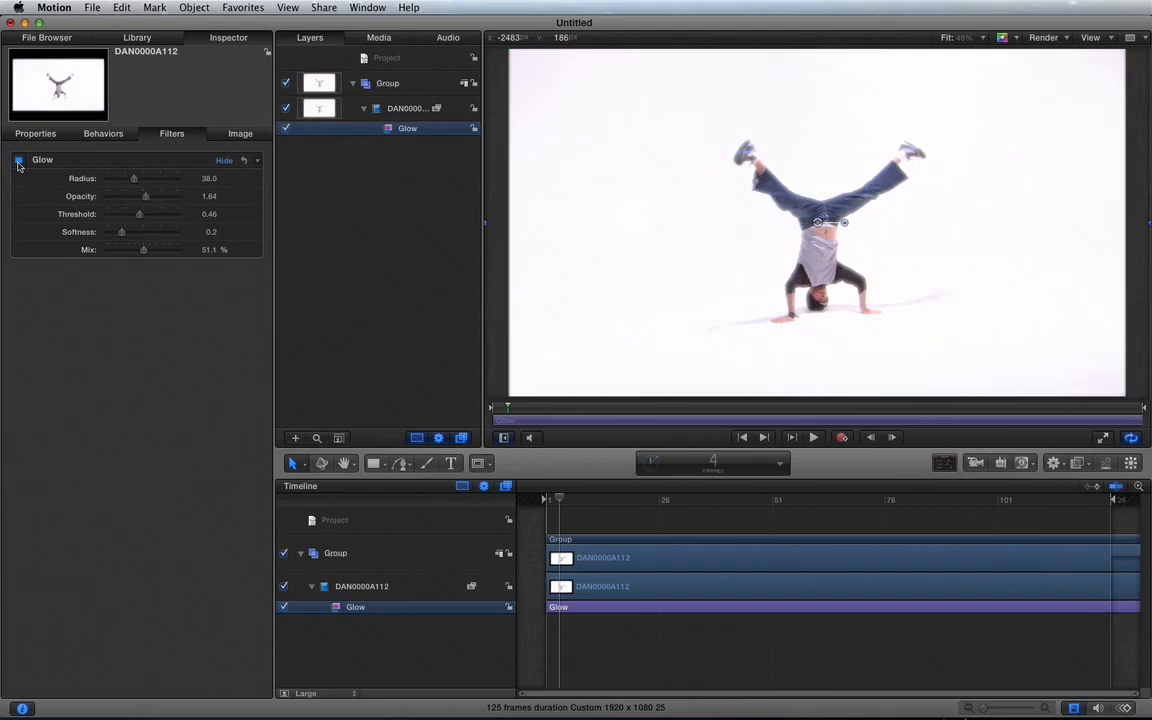
{"action": "left_click", "coordinate": [18, 162]}
{"action": "left_click", "coordinate": [18, 162]}
{"action": "left_click", "coordinate": [18, 163]}
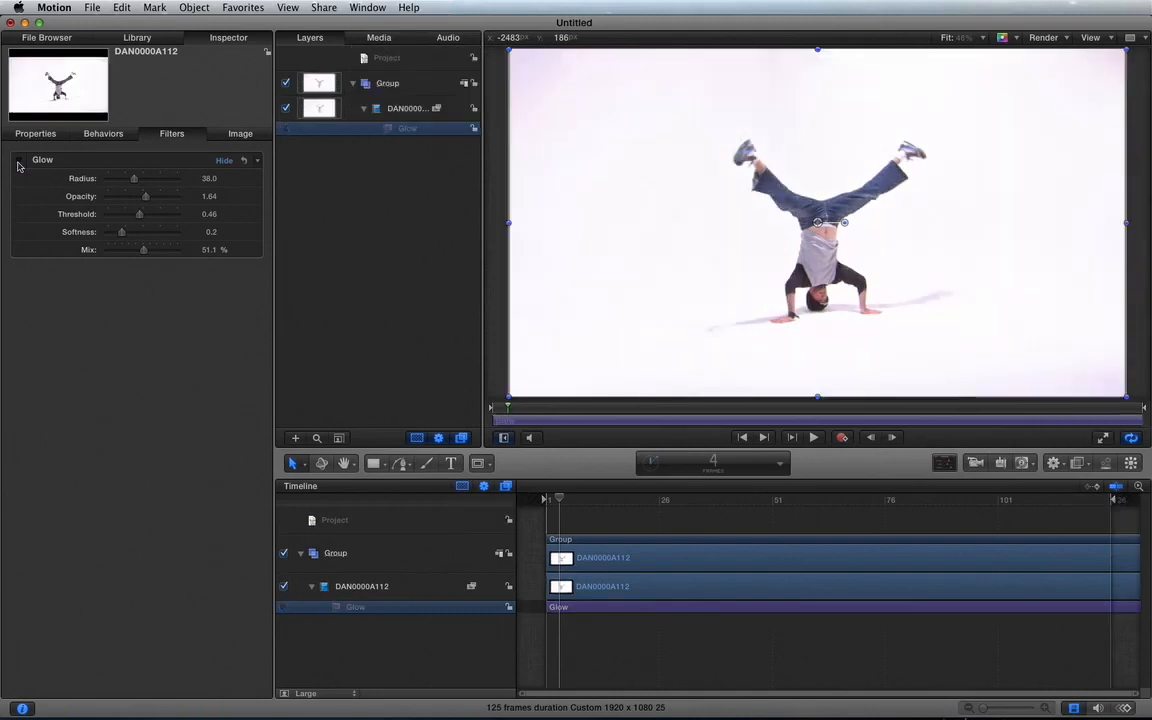
{"action": "left_click", "coordinate": [18, 163]}
{"action": "left_click", "coordinate": [399, 275]}
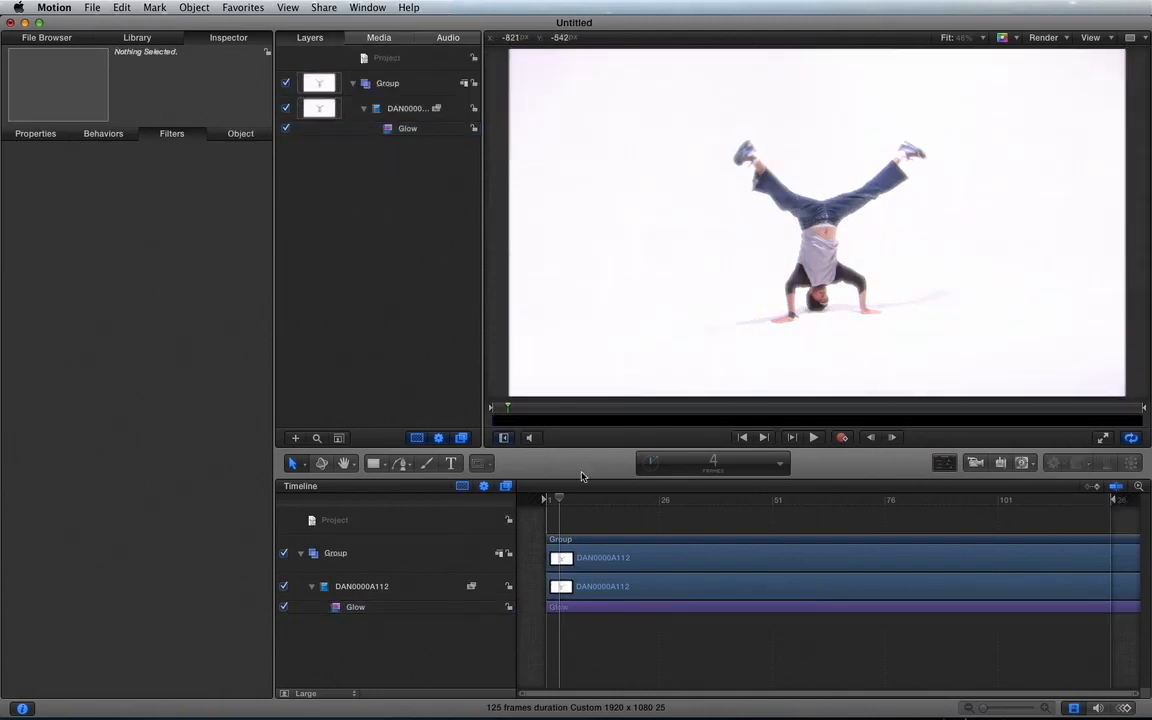
Return to frame 1 and compare the clip with the Glow filter disabled and enabled again.
{"action": "left_click_drag", "start_coordinate": [561, 497], "coordinate": [528, 494]}
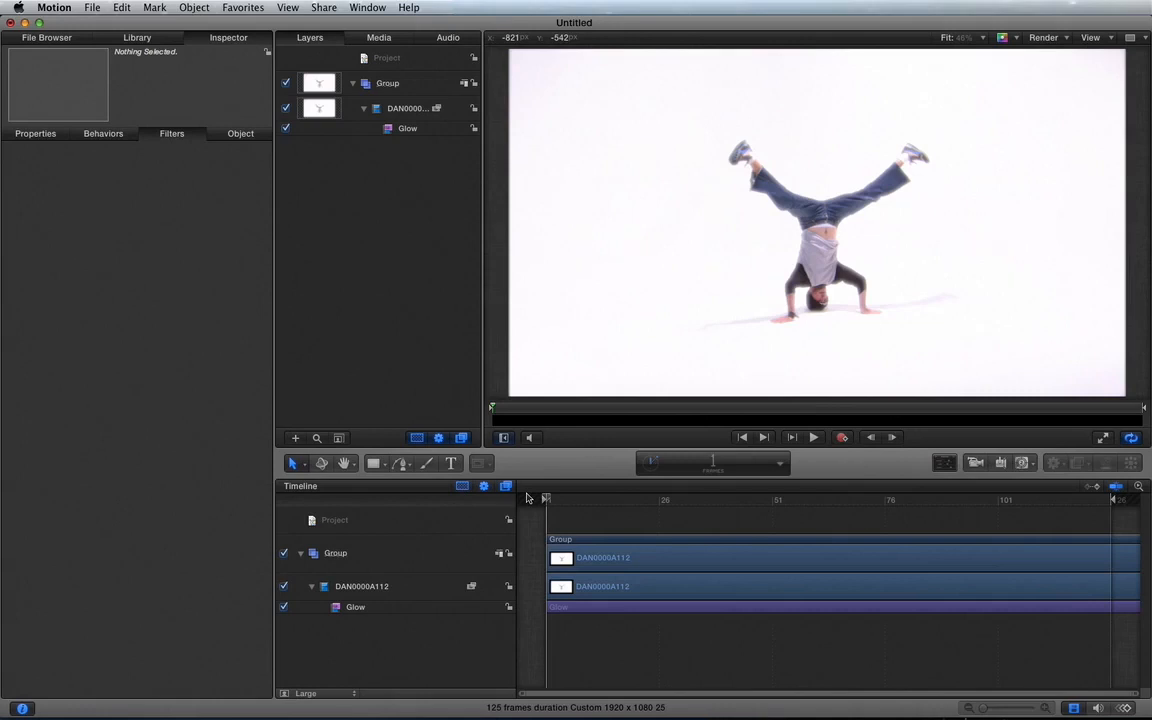
{"action": "left_click", "coordinate": [286, 129]}
{"action": "left_click", "coordinate": [286, 129]}
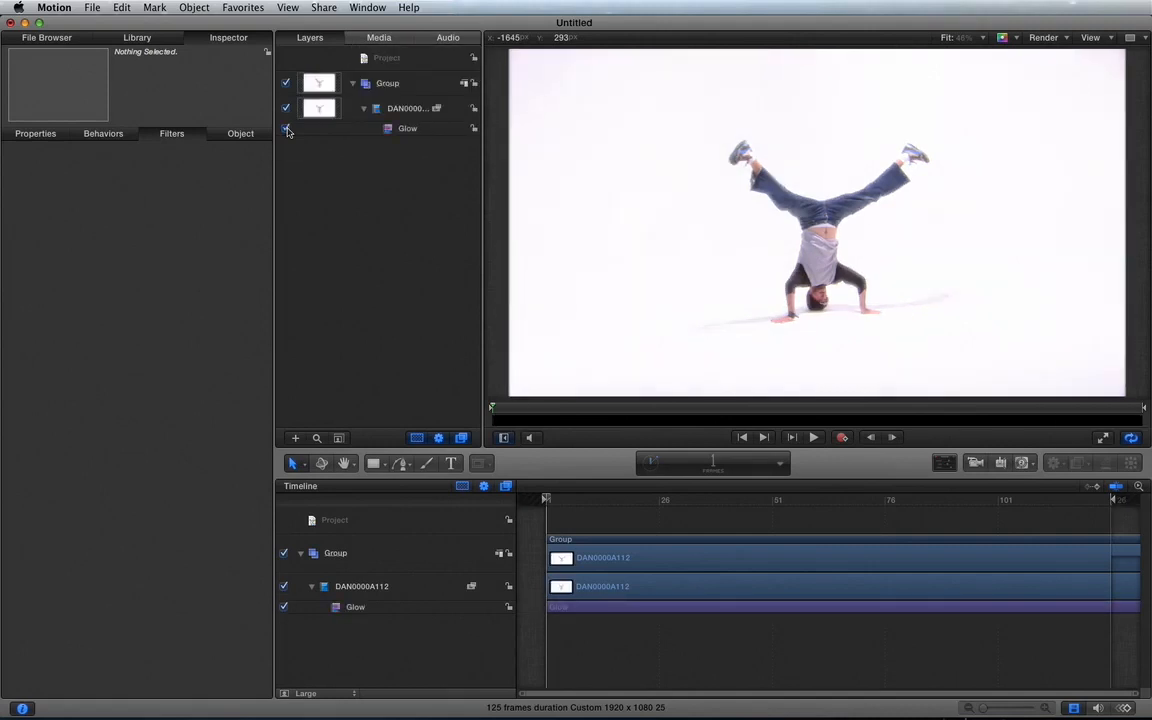
Play the clip with the Glow filter enabled and again with it disabled to compare playback.
{"action": "key", "text": "space"}
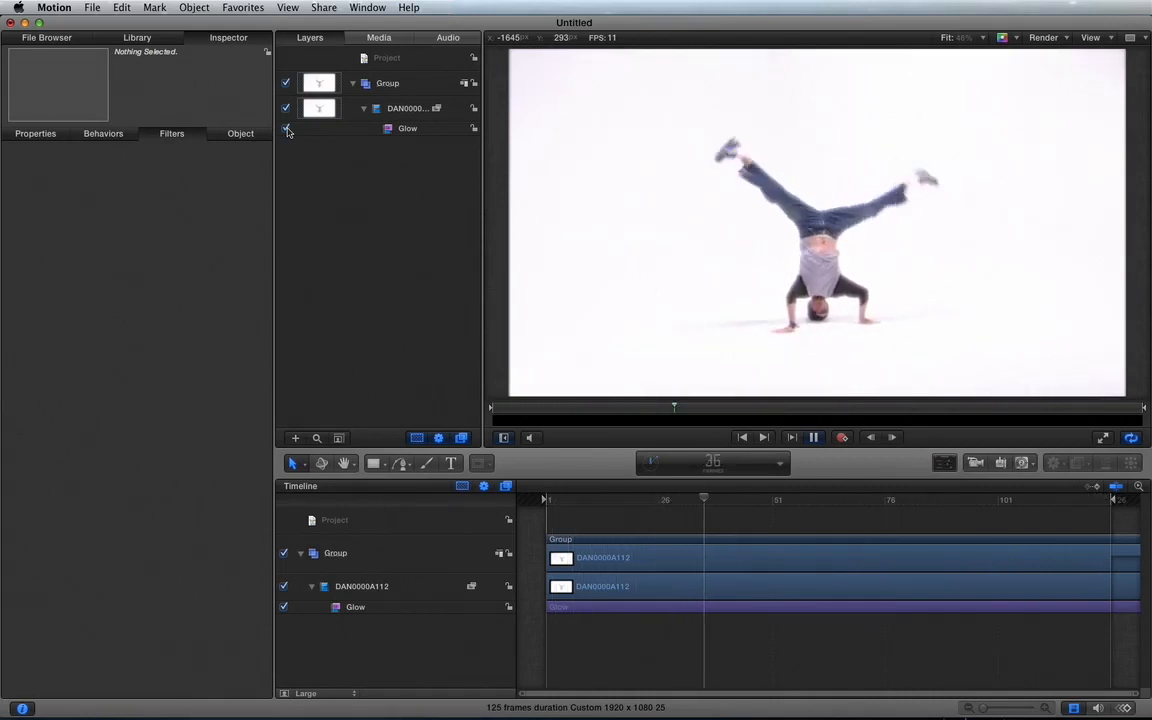
{"action": "key", "text": "space"}
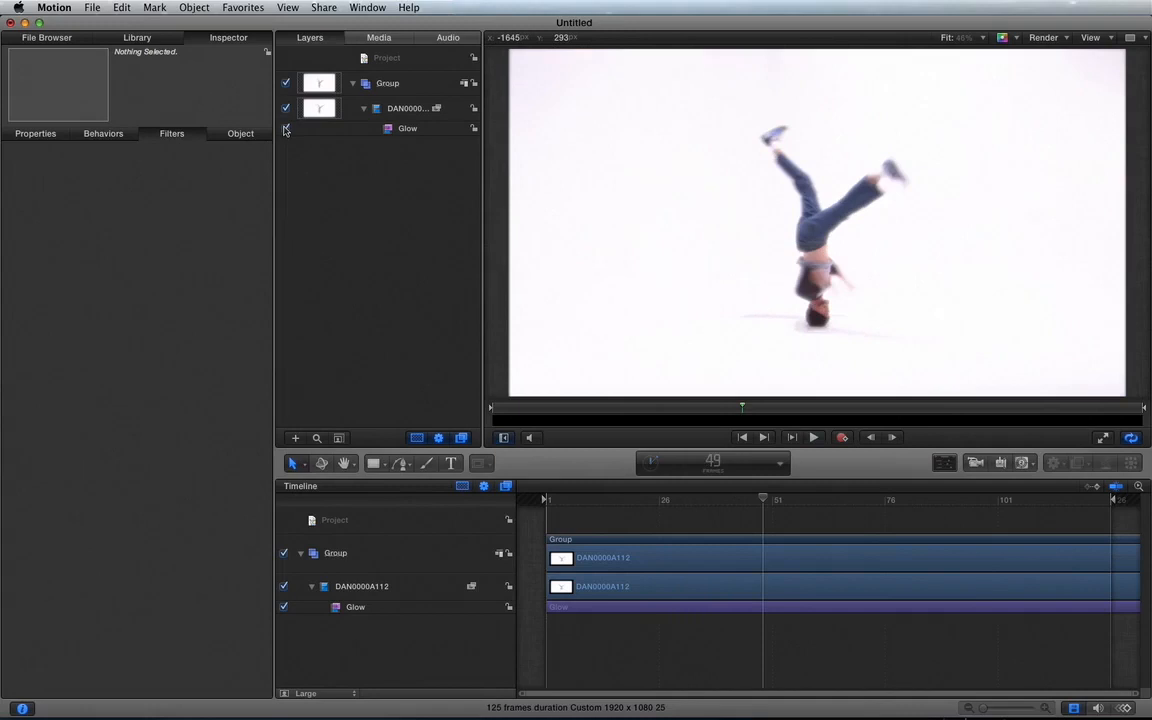
{"action": "left_click", "coordinate": [285, 129]}
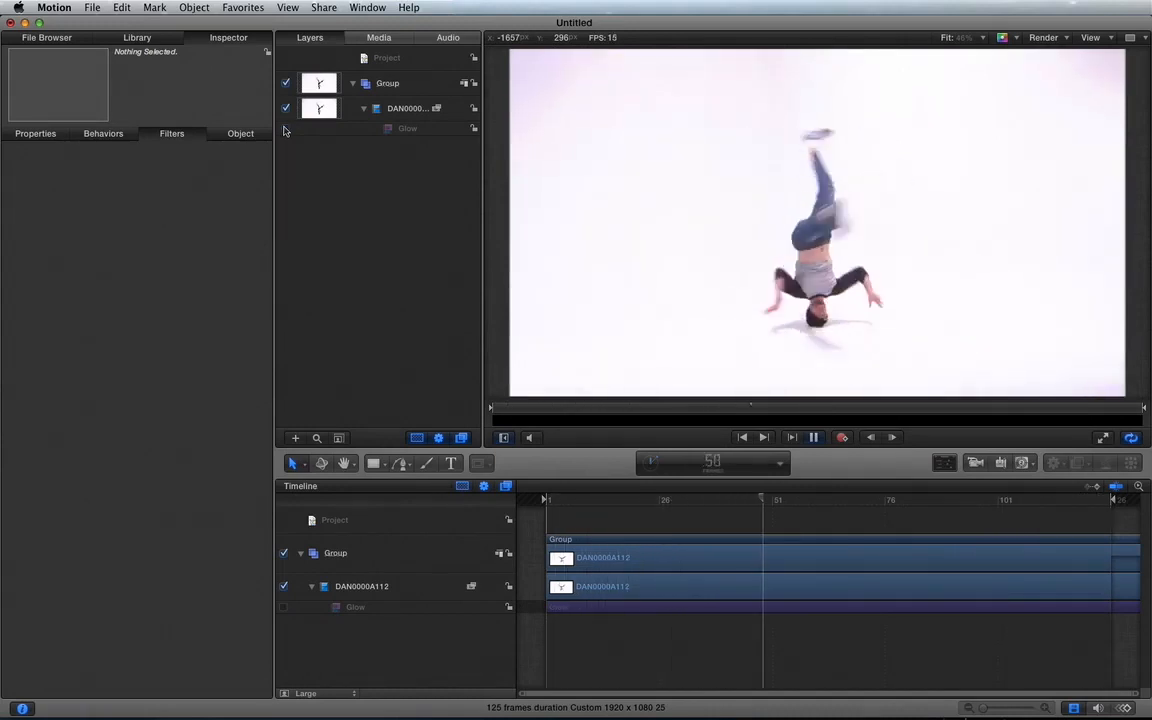
Stop playback and delete the Glow filter from the DAN0000A112 clip.
{"action": "key", "text": "space"}
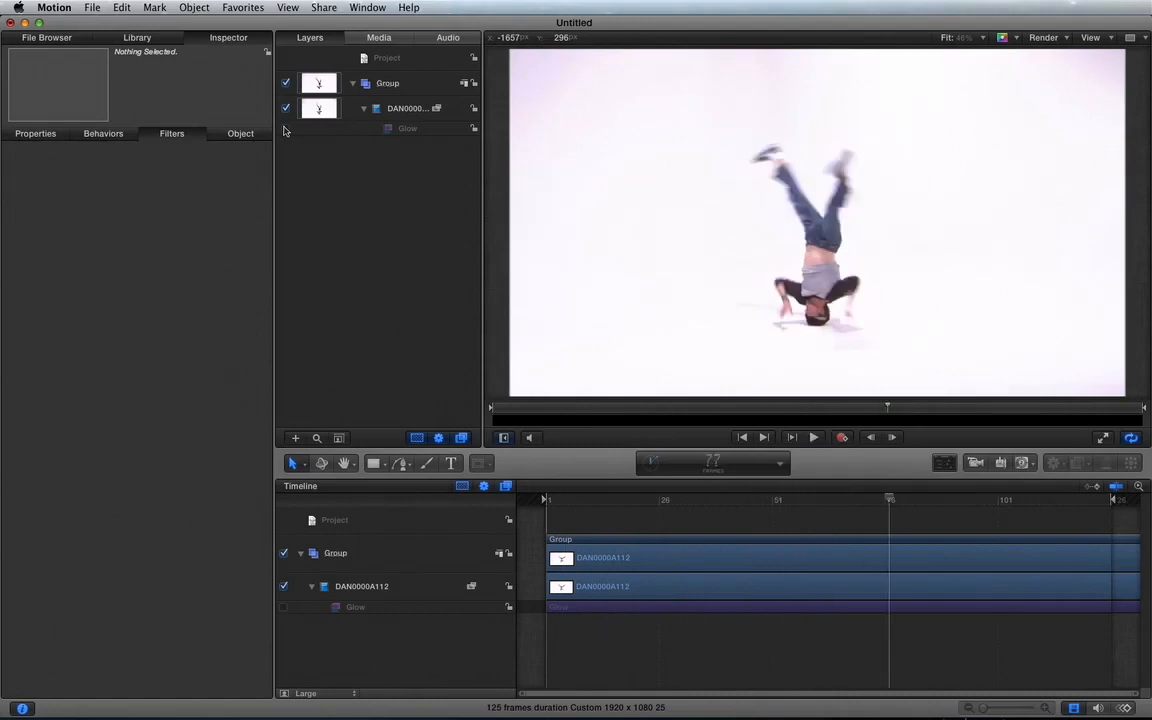
{"action": "left_click", "coordinate": [401, 130]}
{"action": "key", "text": "Delete"}
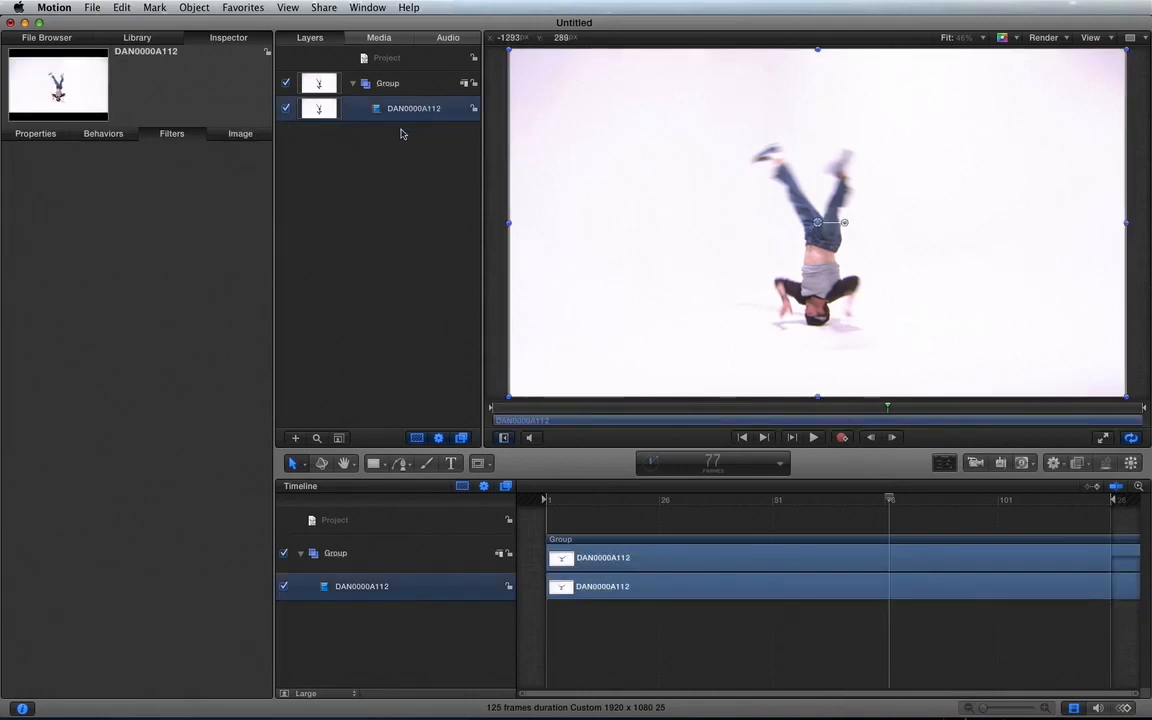
Find the Edges filter in the filter library and apply it to the clip.
{"action": "left_click", "coordinate": [137, 37]}
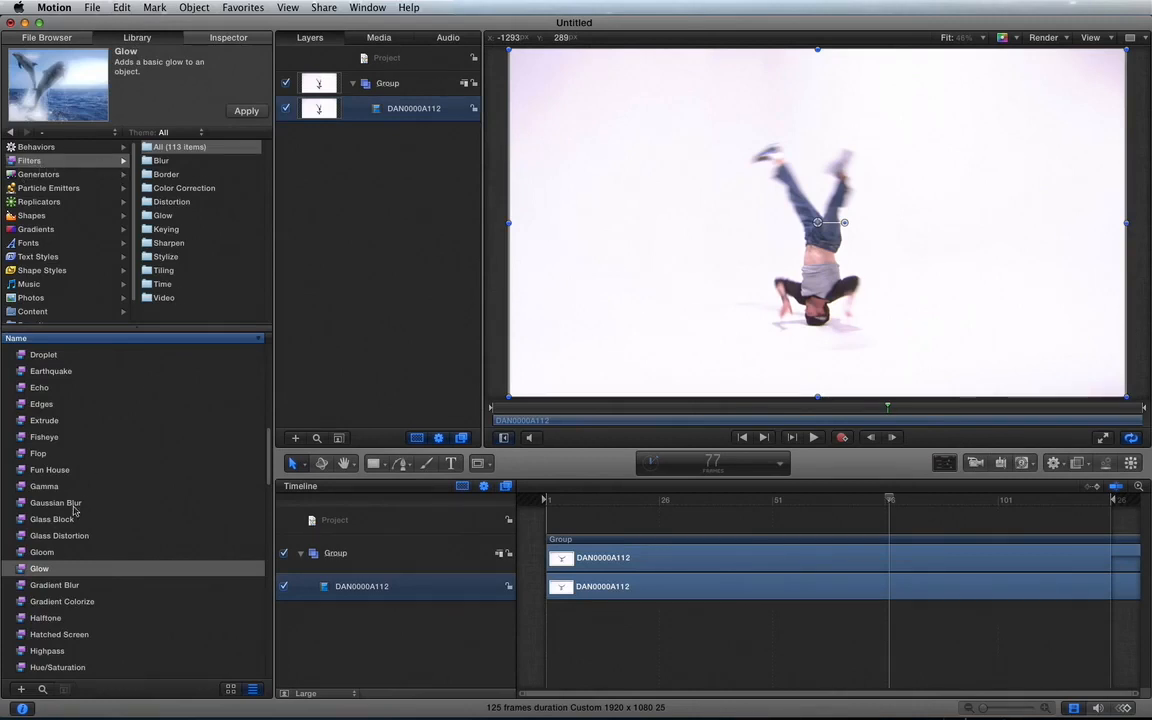
{"action": "scroll", "coordinate": [75, 511], "scroll_direction": "down", "scroll_amount": 5}
{"action": "scroll", "coordinate": [73, 511], "scroll_direction": "up", "scroll_amount": 2}
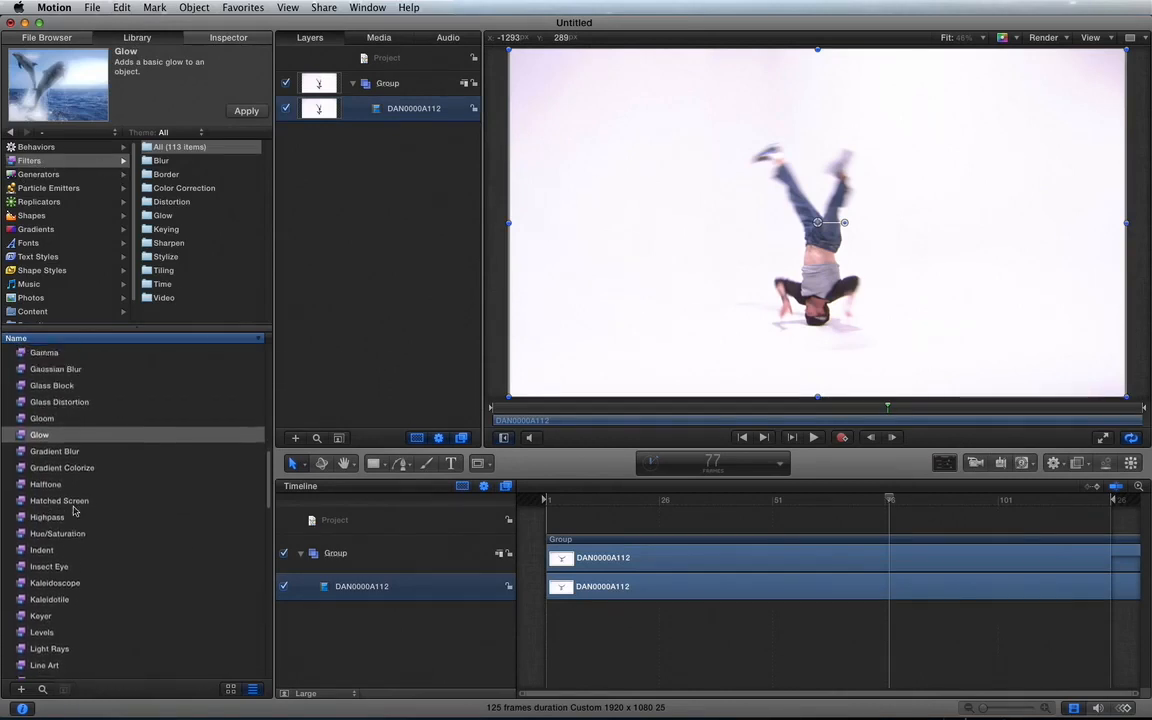
{"action": "scroll", "coordinate": [98, 429], "scroll_direction": "up", "scroll_amount": 7}
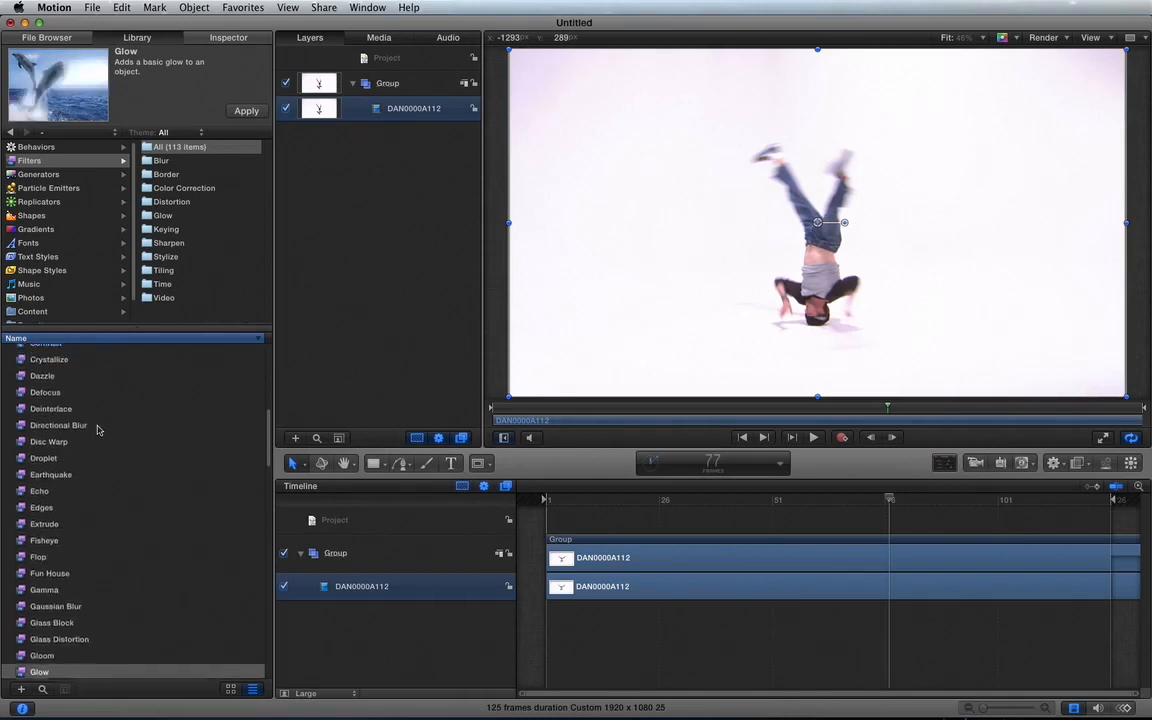
{"action": "left_click", "coordinate": [39, 552]}
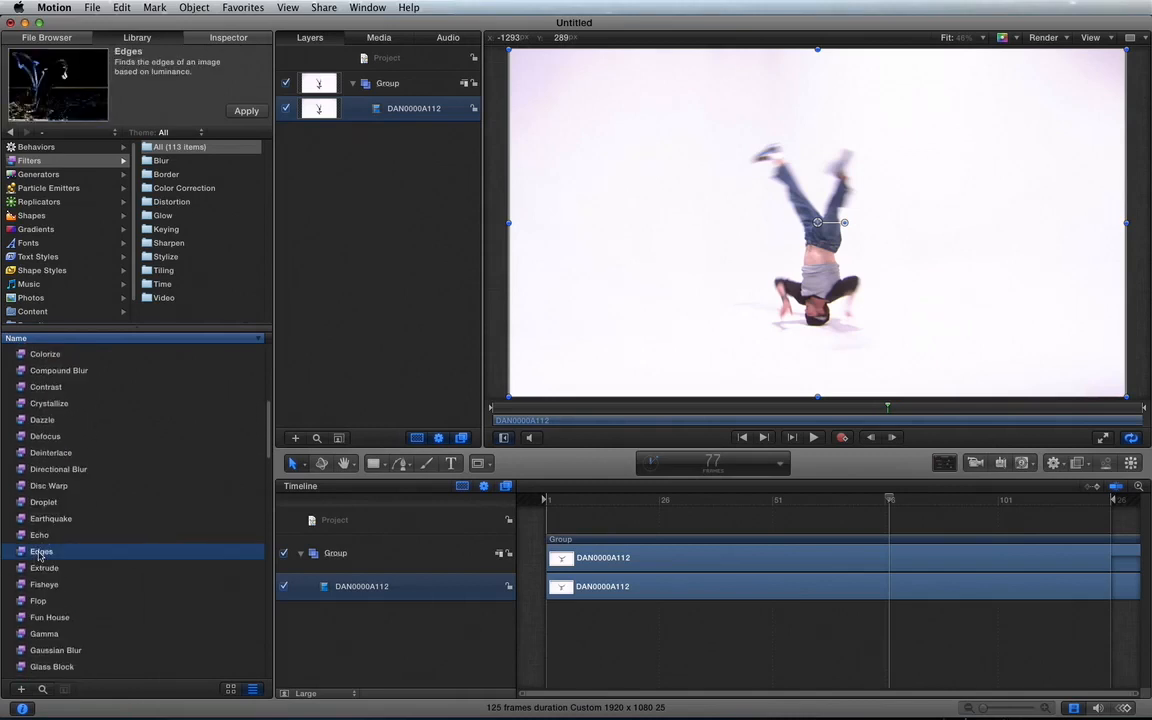
{"action": "left_click", "coordinate": [246, 111]}
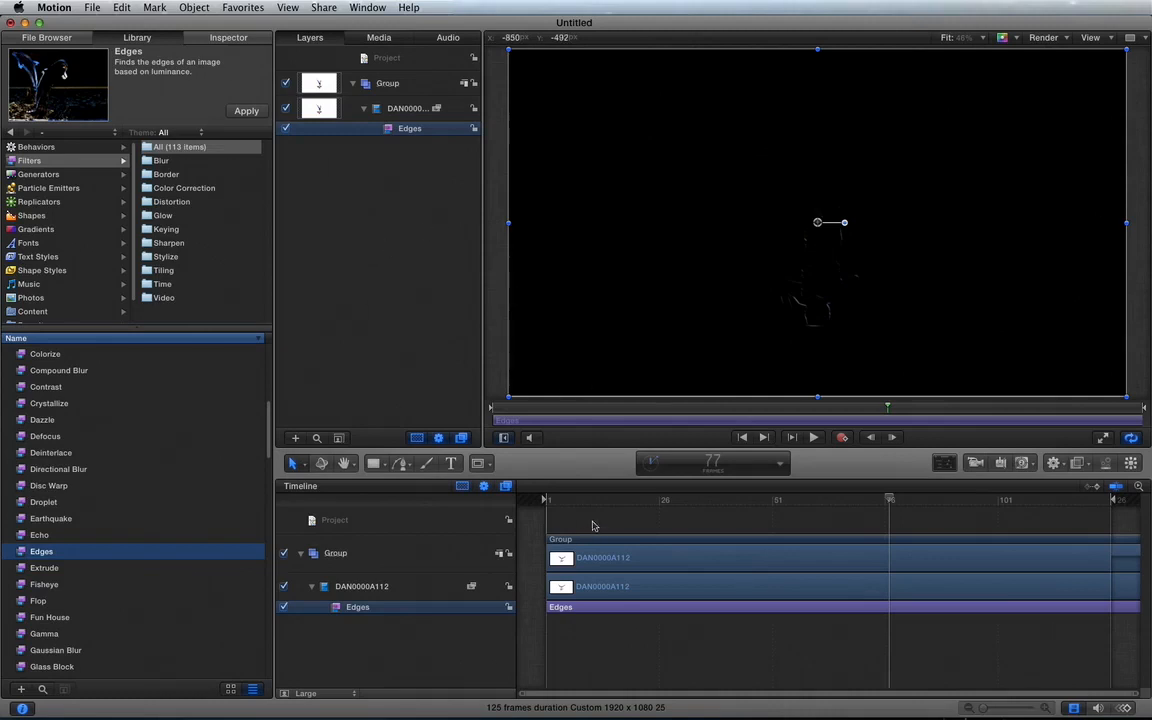
At frame 12, set the Edges intensity to 50 and scale the clip up slightly so its white border falls outside the canvas.
{"action": "left_click", "coordinate": [595, 499]}
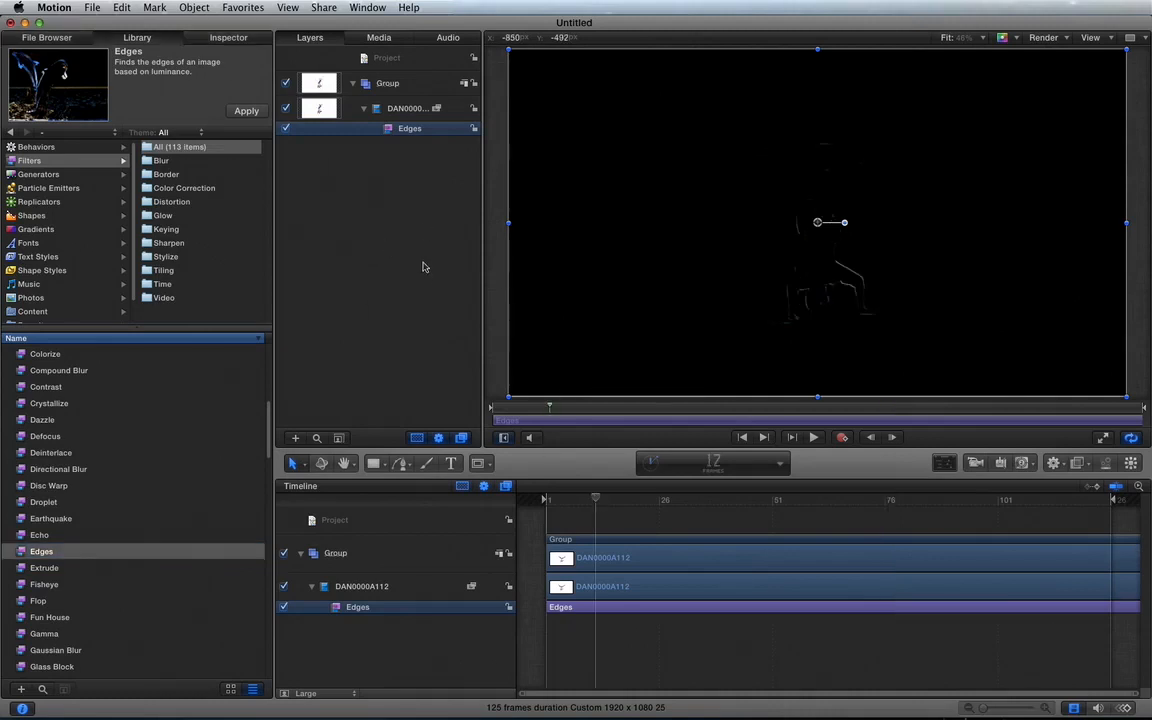
{"action": "key", "text": "F7"}
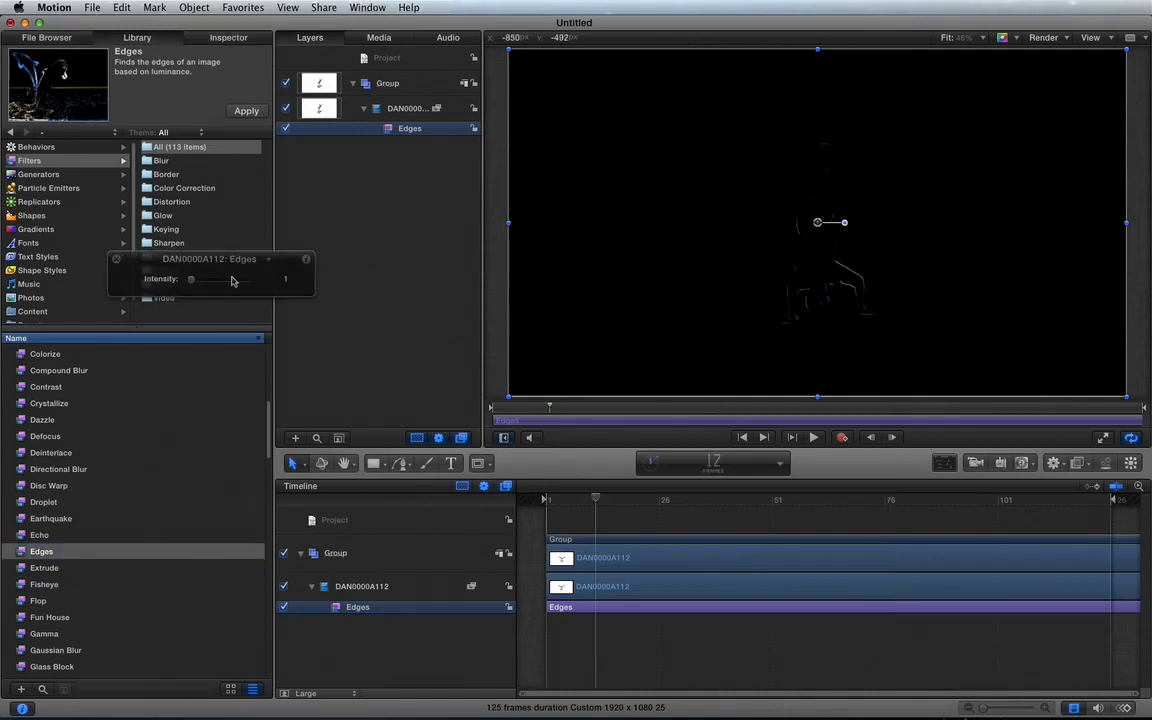
{"action": "left_click_drag", "start_coordinate": [185, 283], "coordinate": [297, 286]}
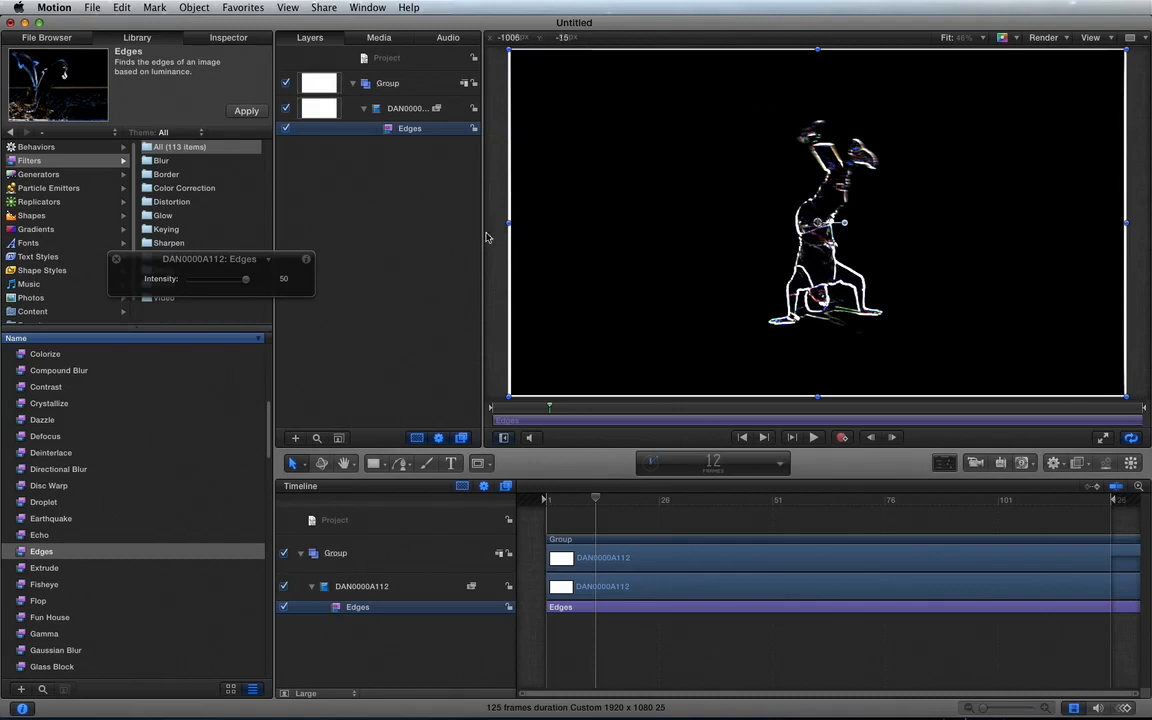
{"action": "left_click", "coordinate": [115, 262]}
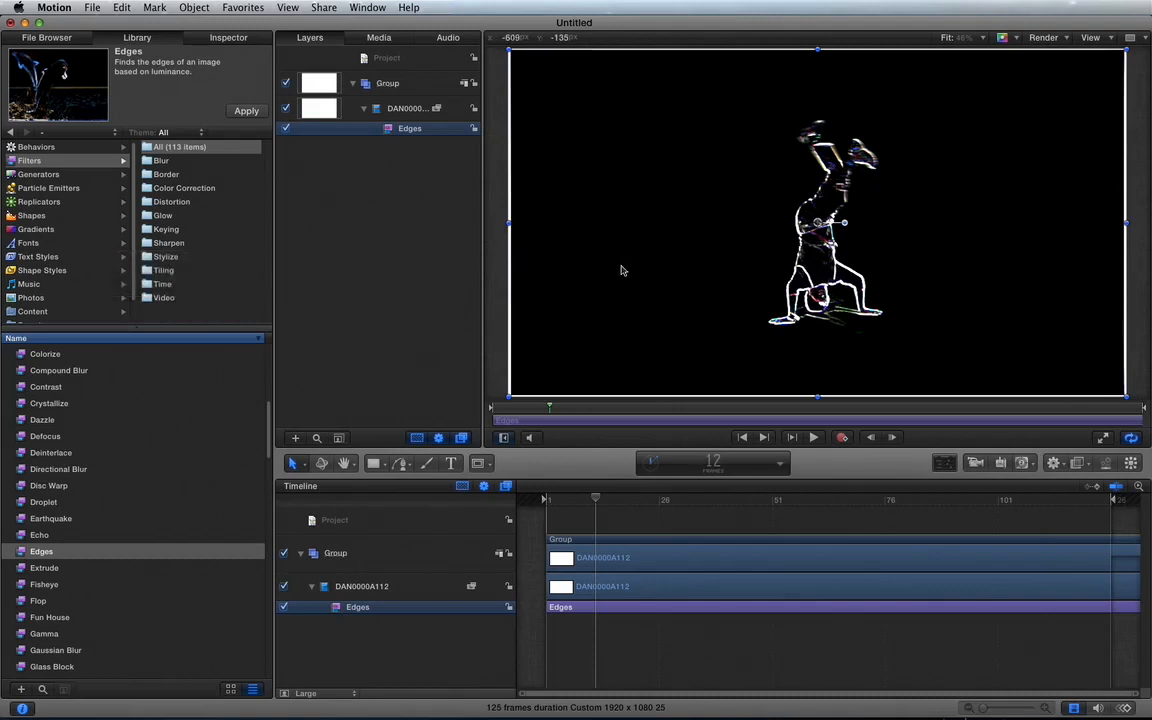
{"action": "key", "text": "super+minus"}
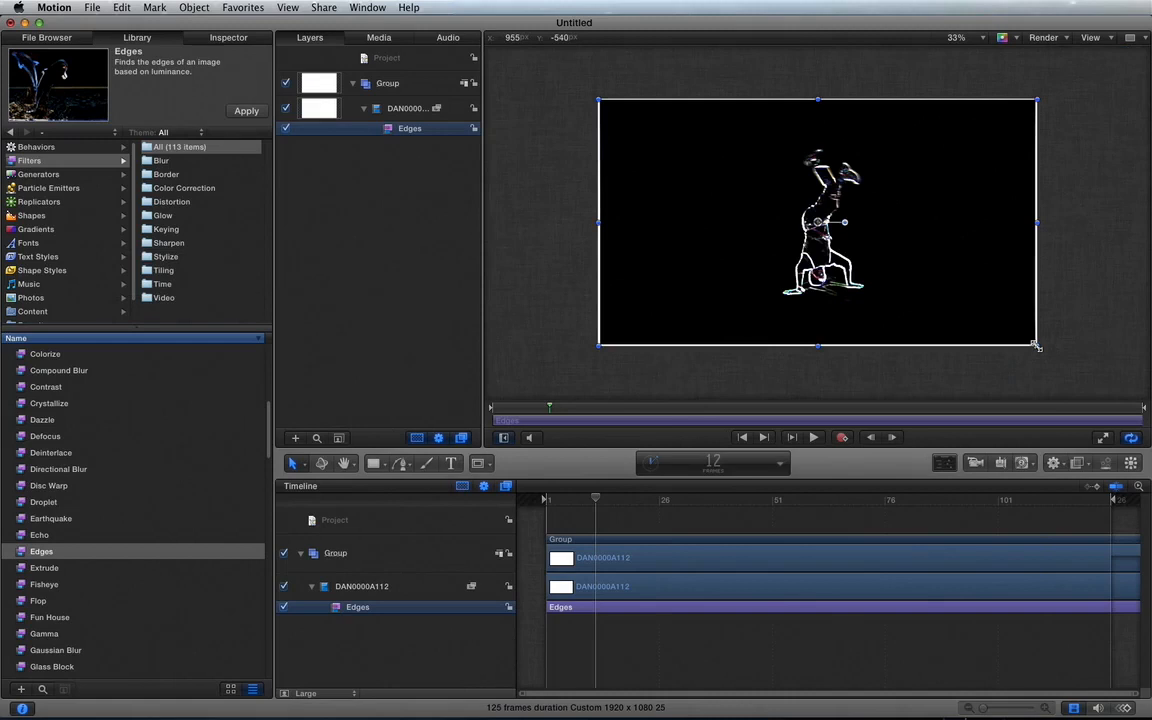
{"action": "left_click_drag", "start_coordinate": [1036, 346], "coordinate": [1053, 354]}
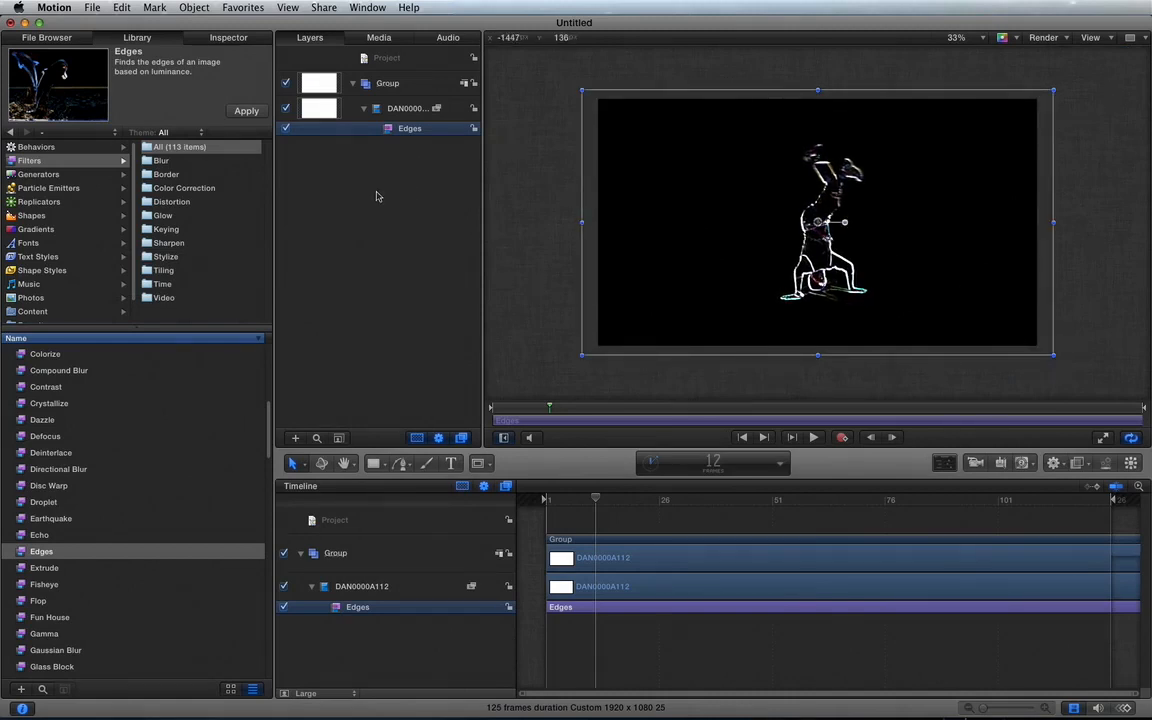
Check the Edges filter's full parameters and play the clip up to frame 60 to view the outline effect.
{"action": "left_click", "coordinate": [228, 38]}
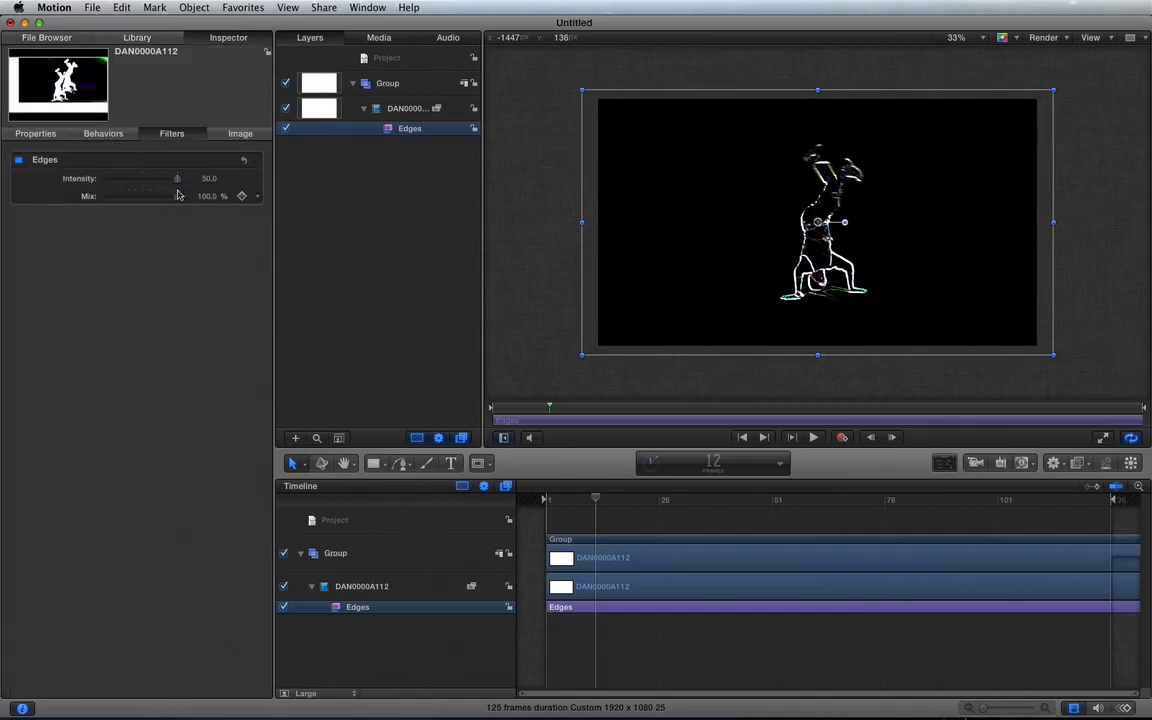
{"action": "left_click", "coordinate": [207, 178]}
{"action": "key", "text": "space"}
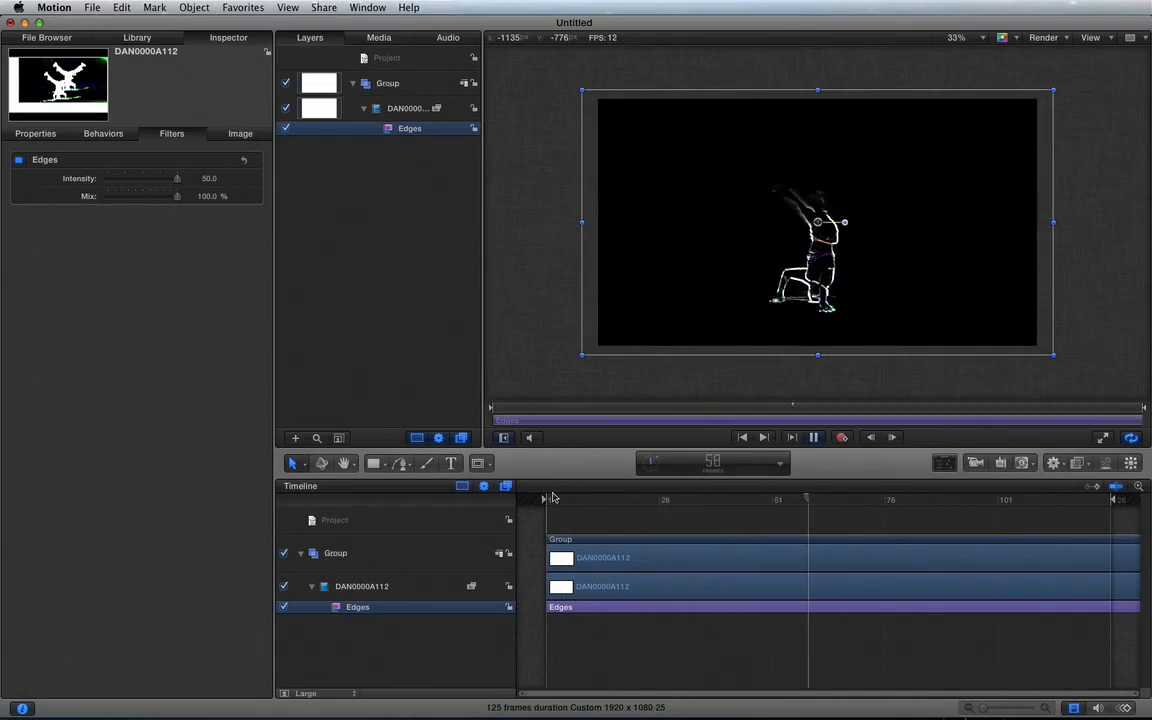
{"action": "key", "text": "space"}
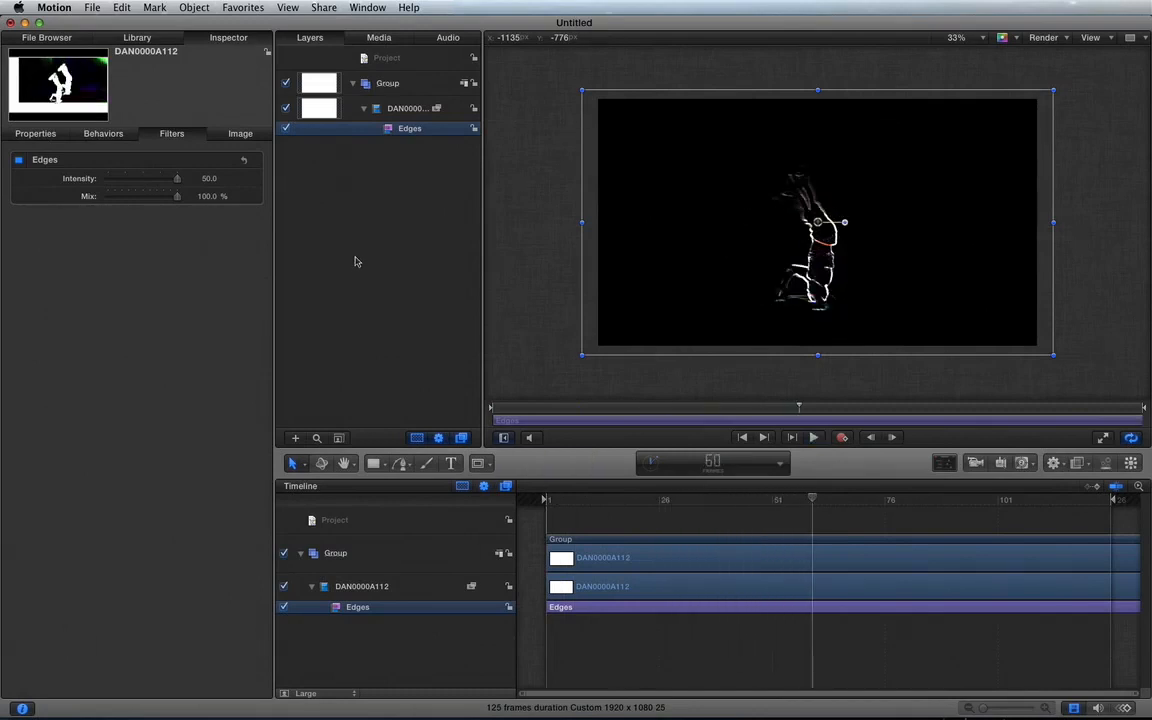
Find the Bloom filter in the library and add it to the clip on top of Edges.
{"action": "left_click", "coordinate": [166, 40]}
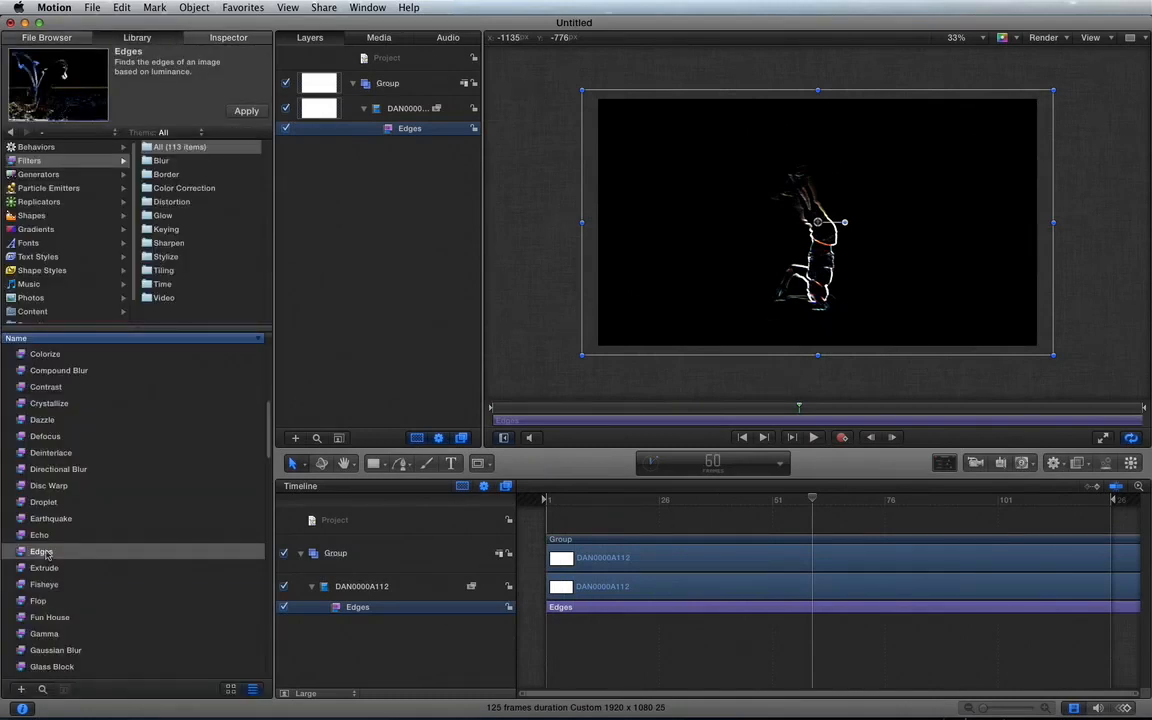
{"action": "scroll", "coordinate": [45, 552], "scroll_direction": "up", "scroll_amount": 3}
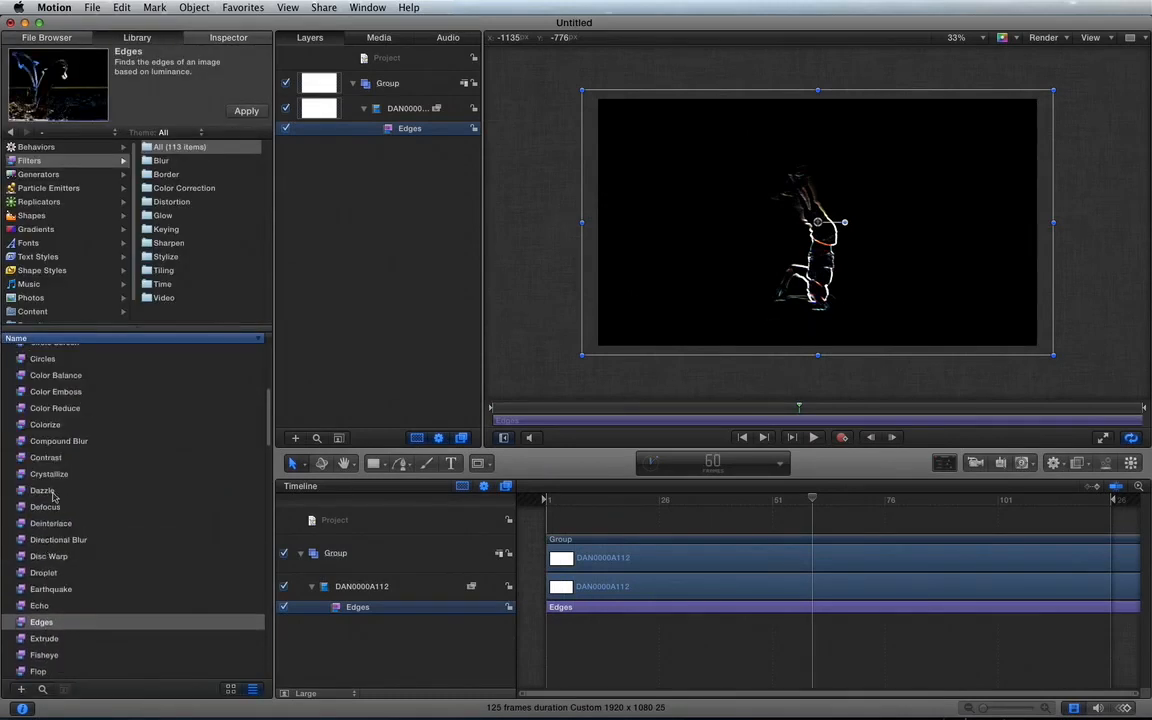
{"action": "scroll", "coordinate": [55, 495], "scroll_direction": "up", "scroll_amount": 5}
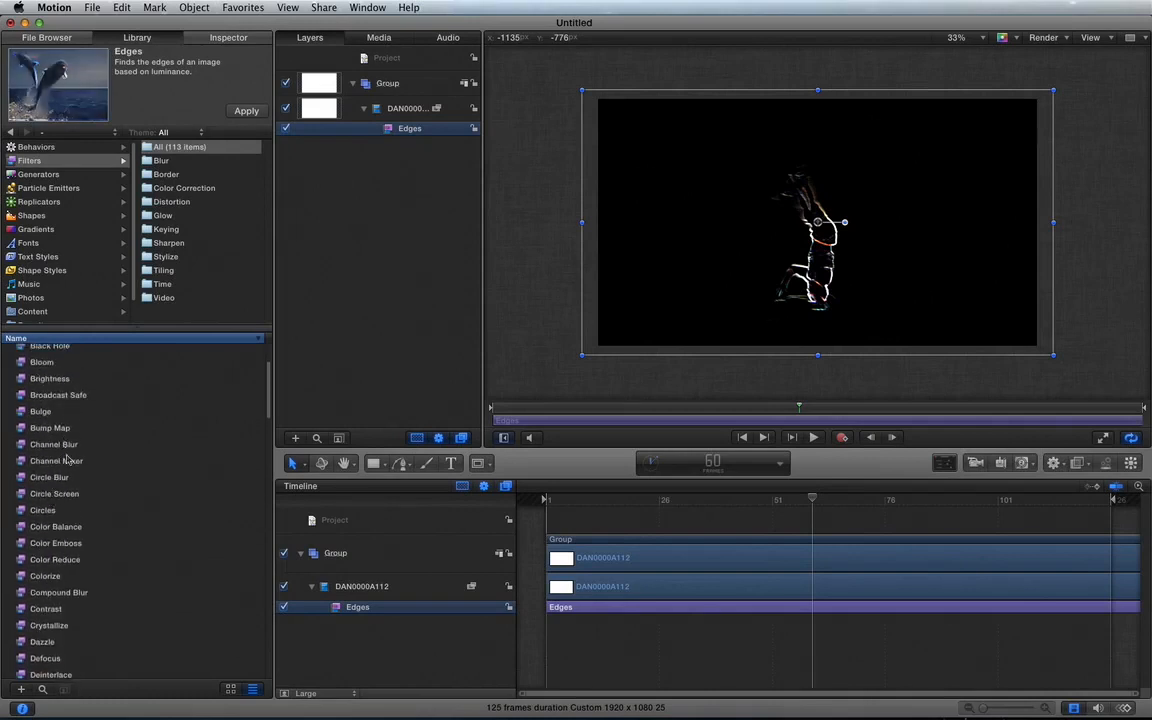
{"action": "left_click", "coordinate": [42, 363]}
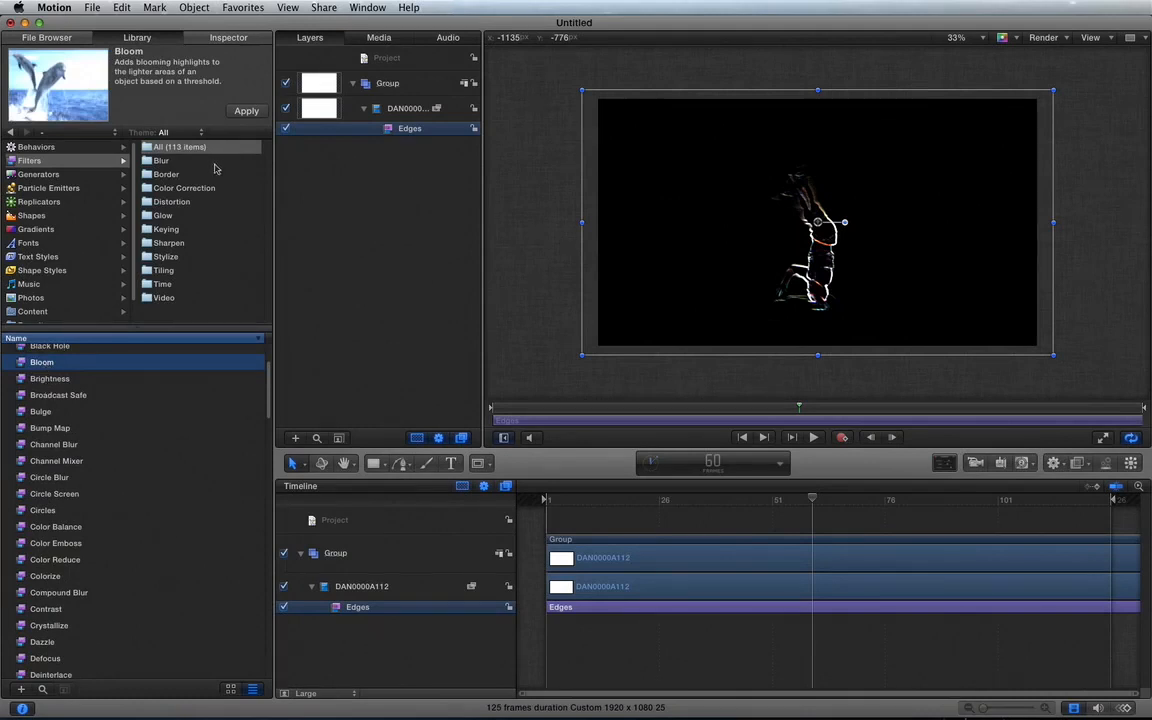
{"action": "left_click", "coordinate": [243, 114]}
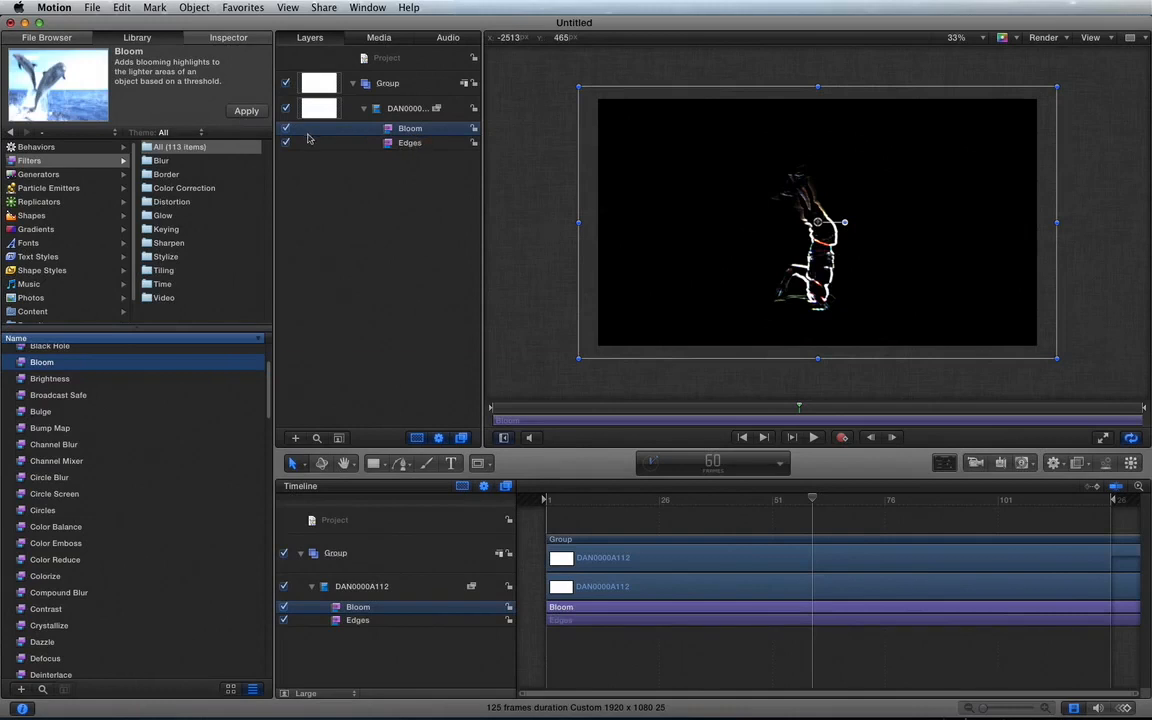
Compare the current frame with the Bloom filter switched off and on twice.
{"action": "left_click", "coordinate": [286, 129]}
{"action": "left_click", "coordinate": [286, 129]}
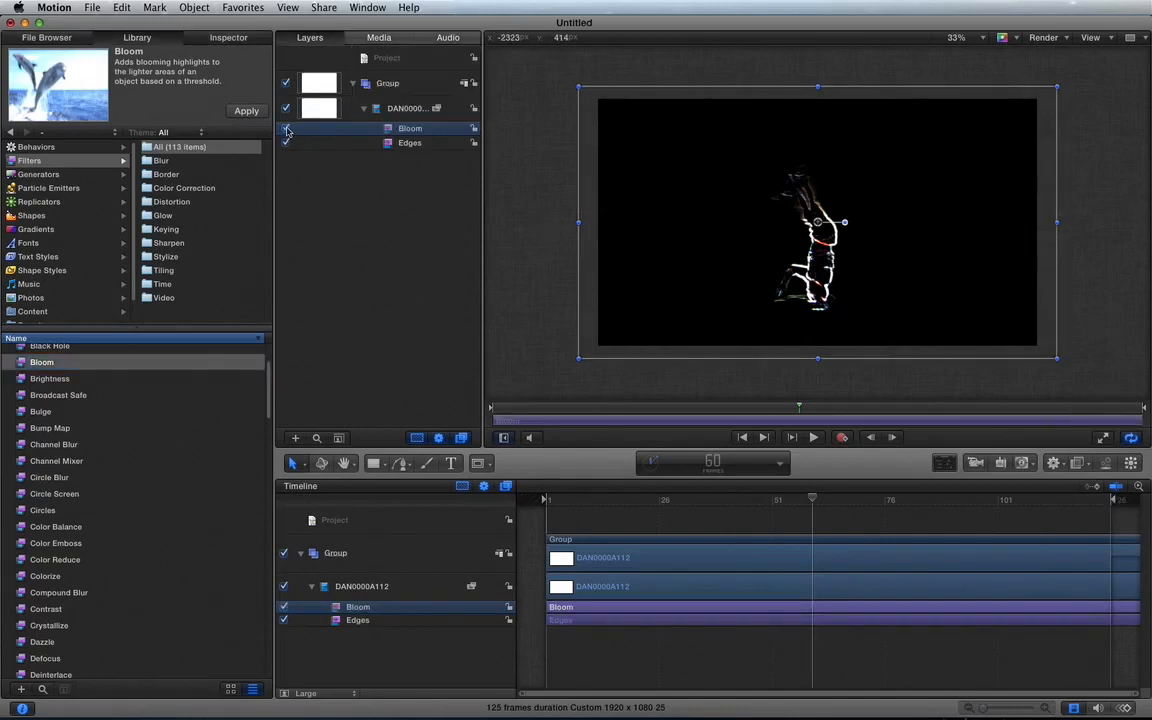
{"action": "left_click", "coordinate": [286, 129]}
{"action": "left_click", "coordinate": [286, 129]}
Set the Bloom filter's amount to 25, brightness to 100, threshold to 35 and horizontal to 21.9.
{"action": "left_click", "coordinate": [228, 38]}
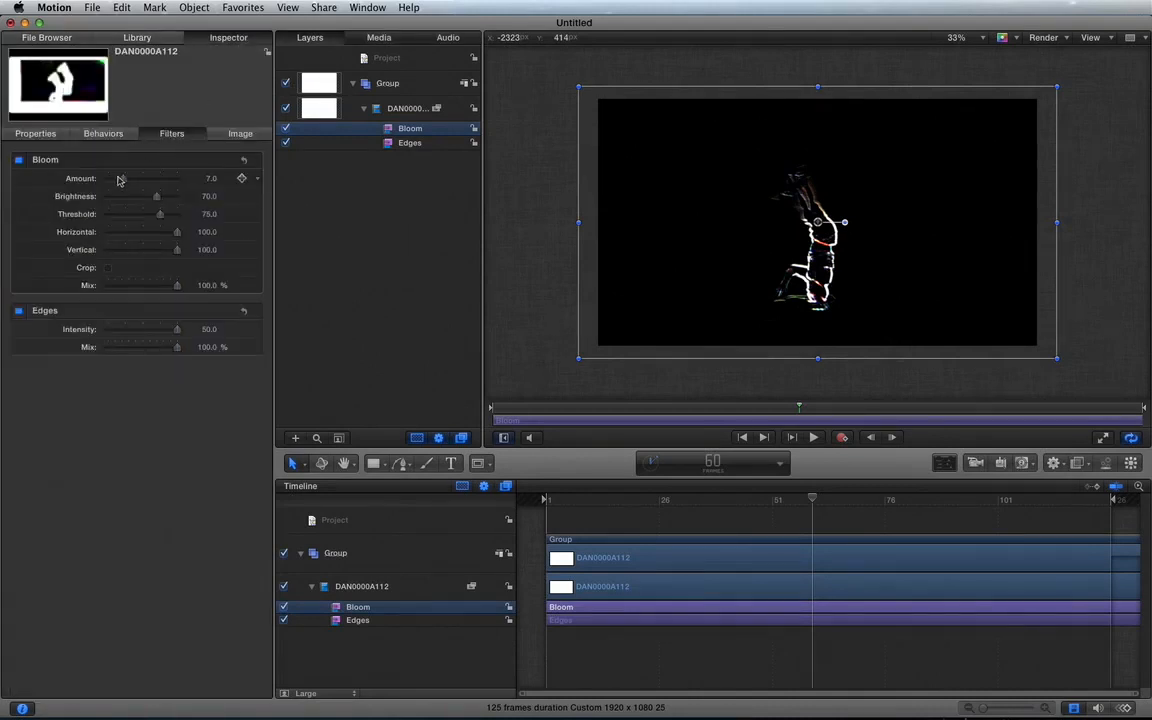
{"action": "left_click_drag", "start_coordinate": [123, 180], "coordinate": [195, 195]}
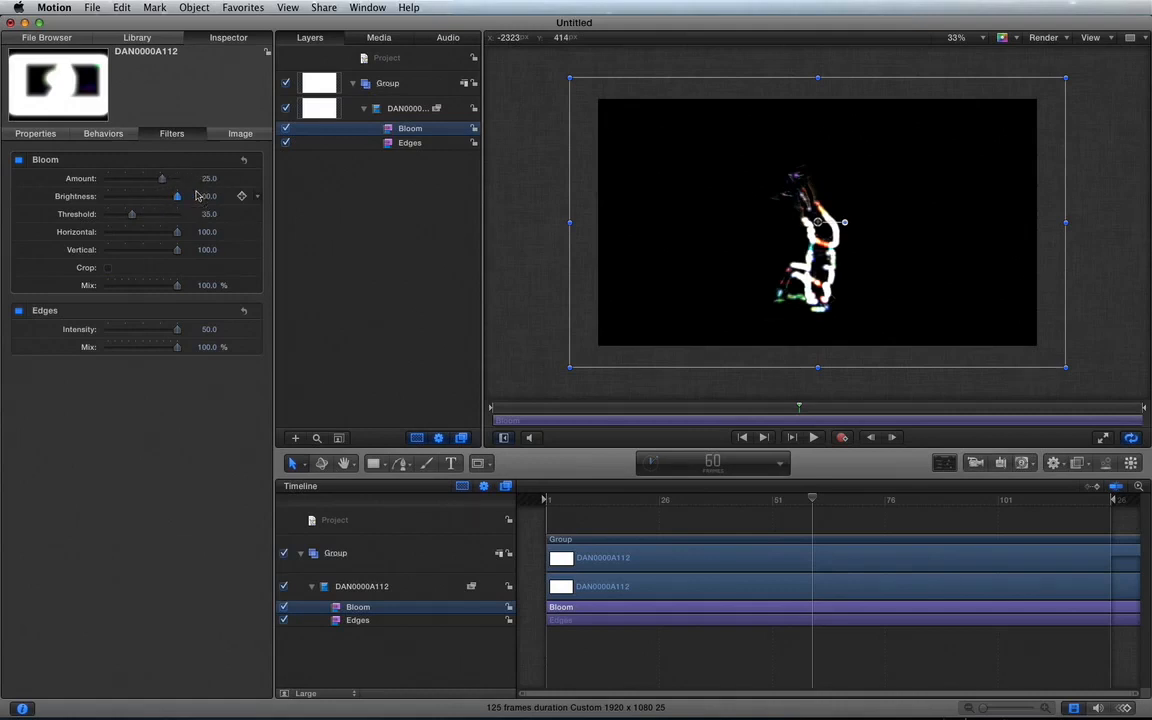
{"action": "left_click", "coordinate": [204, 250]}
{"action": "left_click_drag", "start_coordinate": [204, 234], "coordinate": [180, 303]}
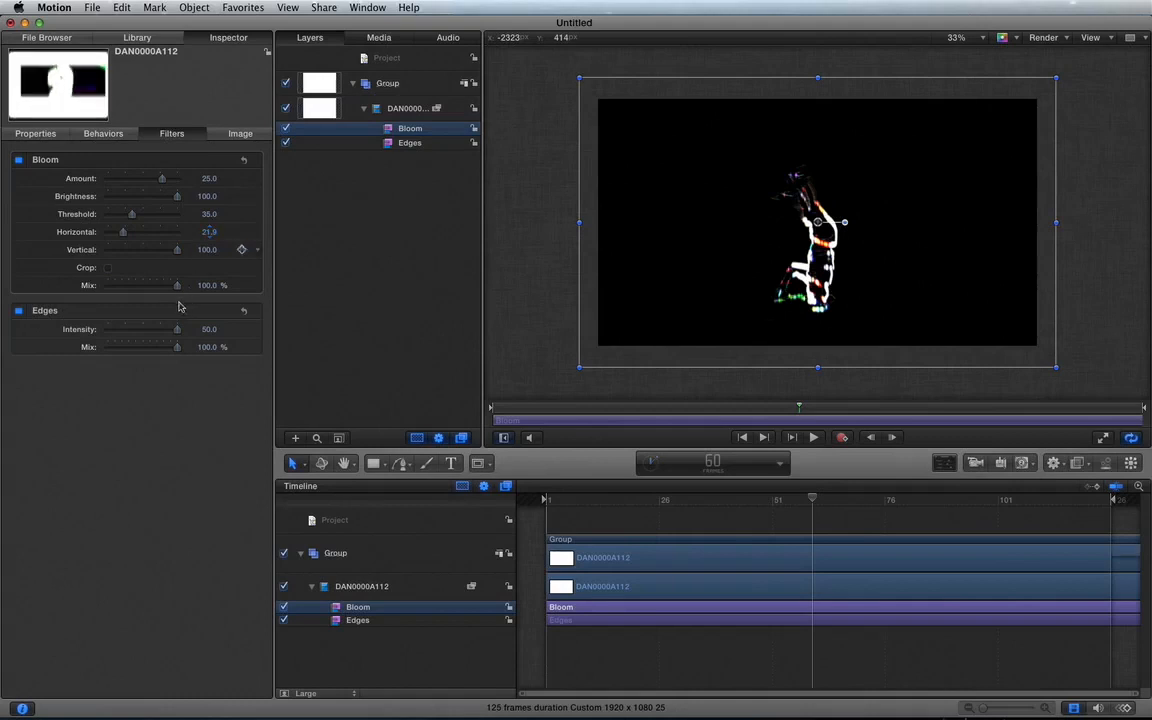
Browse the filter library past Dazzle and add the Glow filter to the DAN0000A112 clip on top of Bloom.
{"action": "left_click", "coordinate": [138, 38]}
{"action": "scroll", "coordinate": [67, 557], "scroll_direction": "down", "scroll_amount": 3}
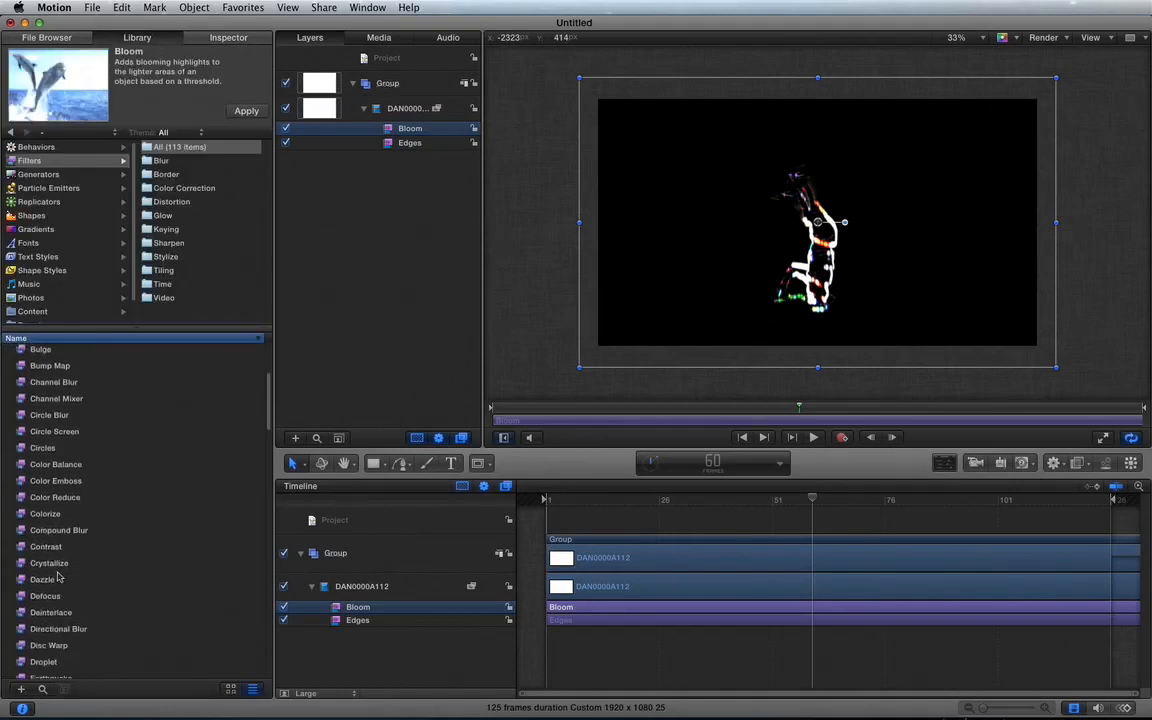
{"action": "left_click", "coordinate": [57, 580]}
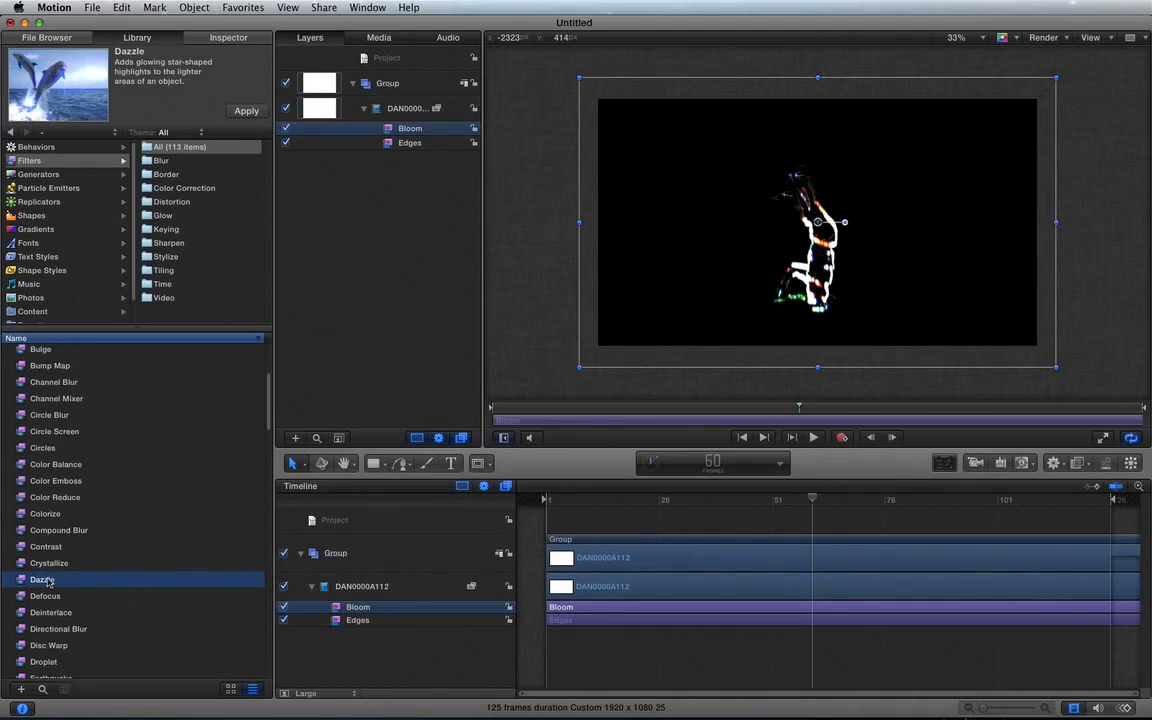
{"action": "scroll", "coordinate": [50, 578], "scroll_direction": "down", "scroll_amount": 6}
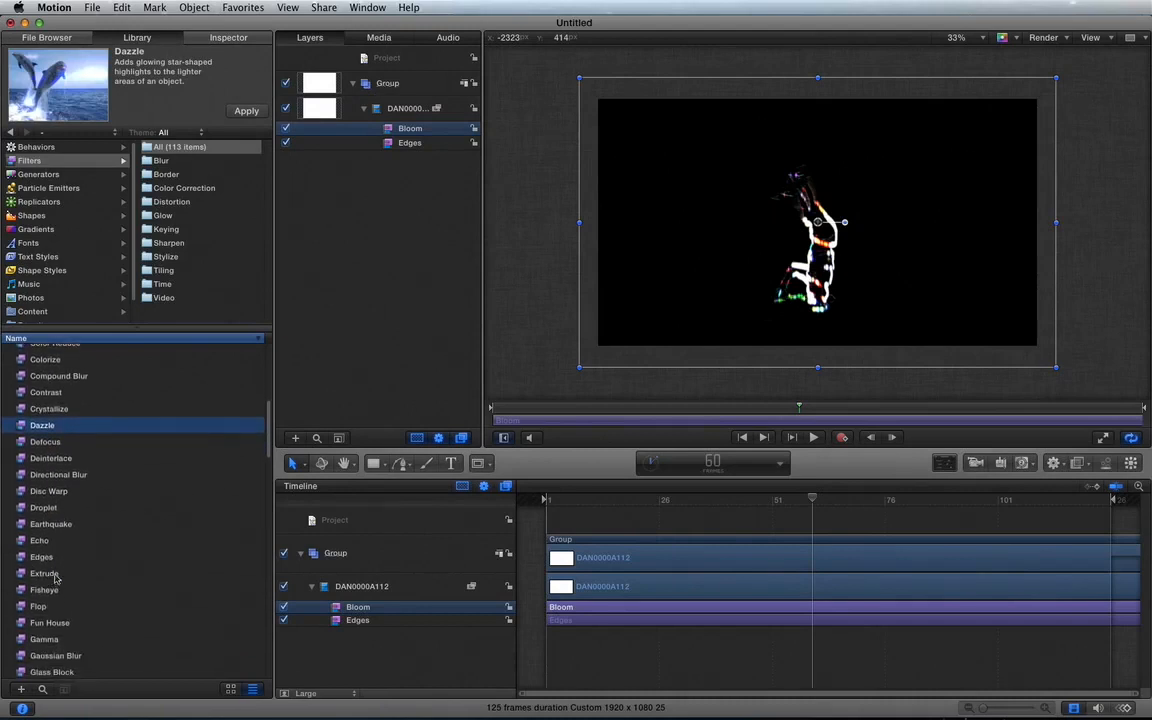
{"action": "scroll", "coordinate": [73, 592], "scroll_direction": "down", "scroll_amount": 5}
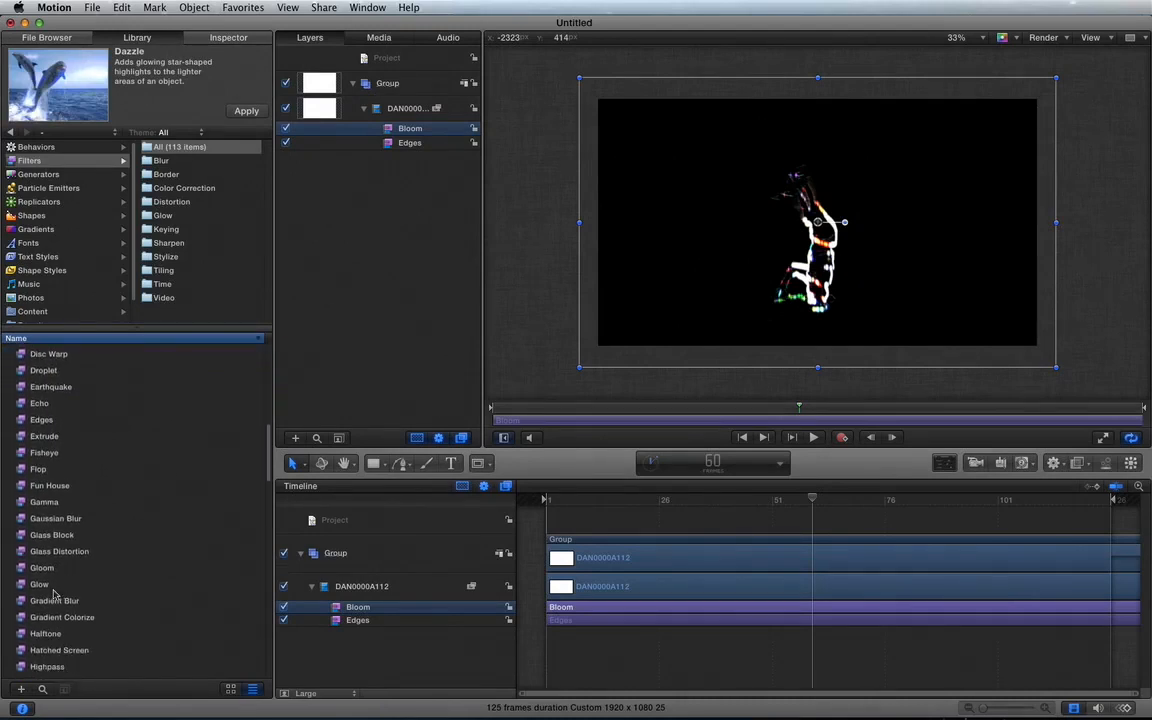
{"action": "left_click", "coordinate": [44, 585]}
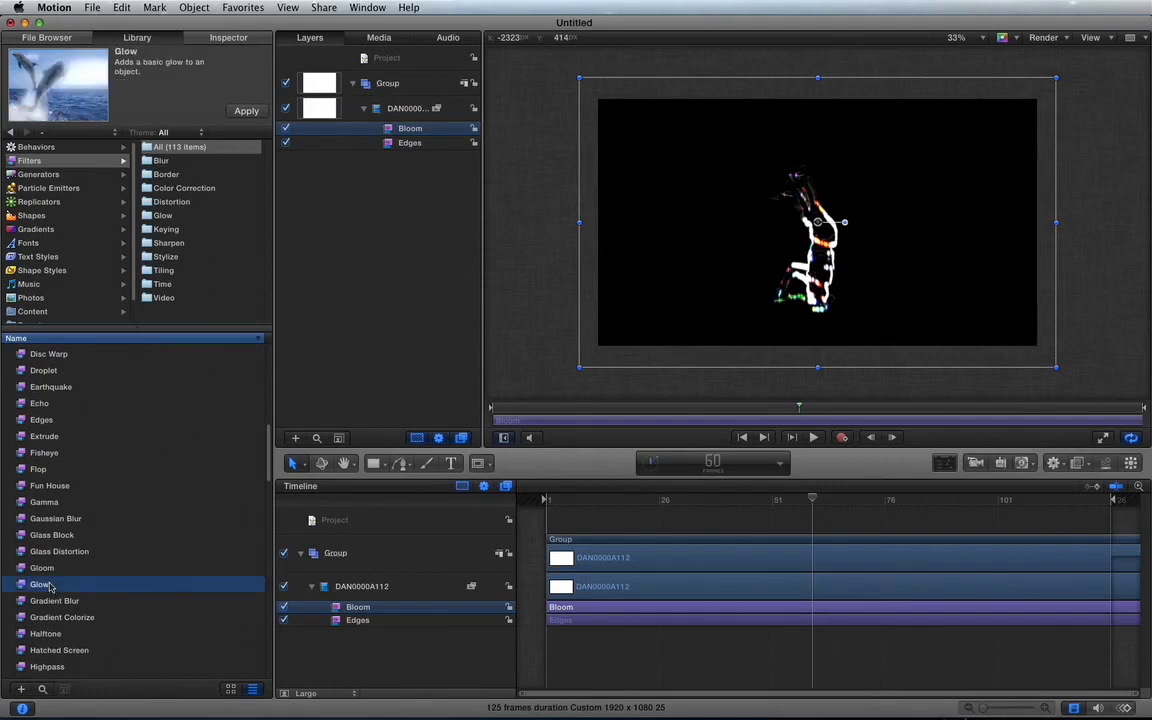
{"action": "scroll", "coordinate": [49, 587], "scroll_direction": "down", "scroll_amount": 1}
{"action": "left_click_drag", "start_coordinate": [43, 567], "coordinate": [381, 110]}
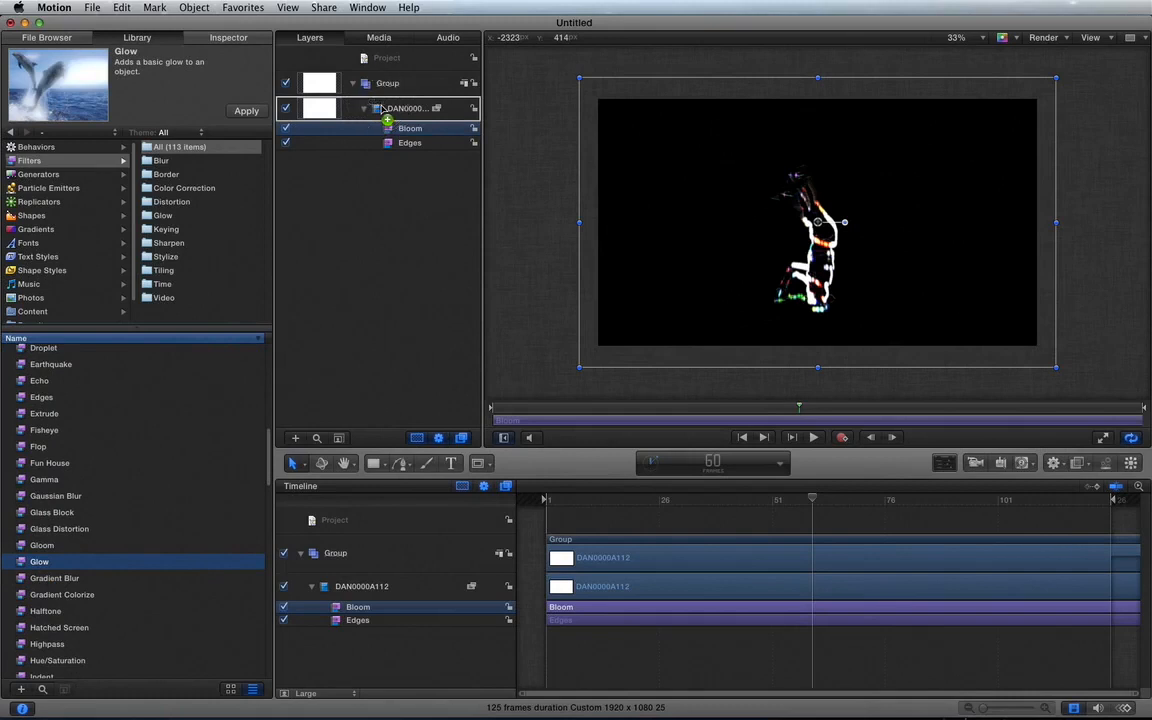
Set the Glow filter's radius to 45 and threshold to 0.93, and view the result at frame 5.
{"action": "left_click", "coordinate": [226, 40]}
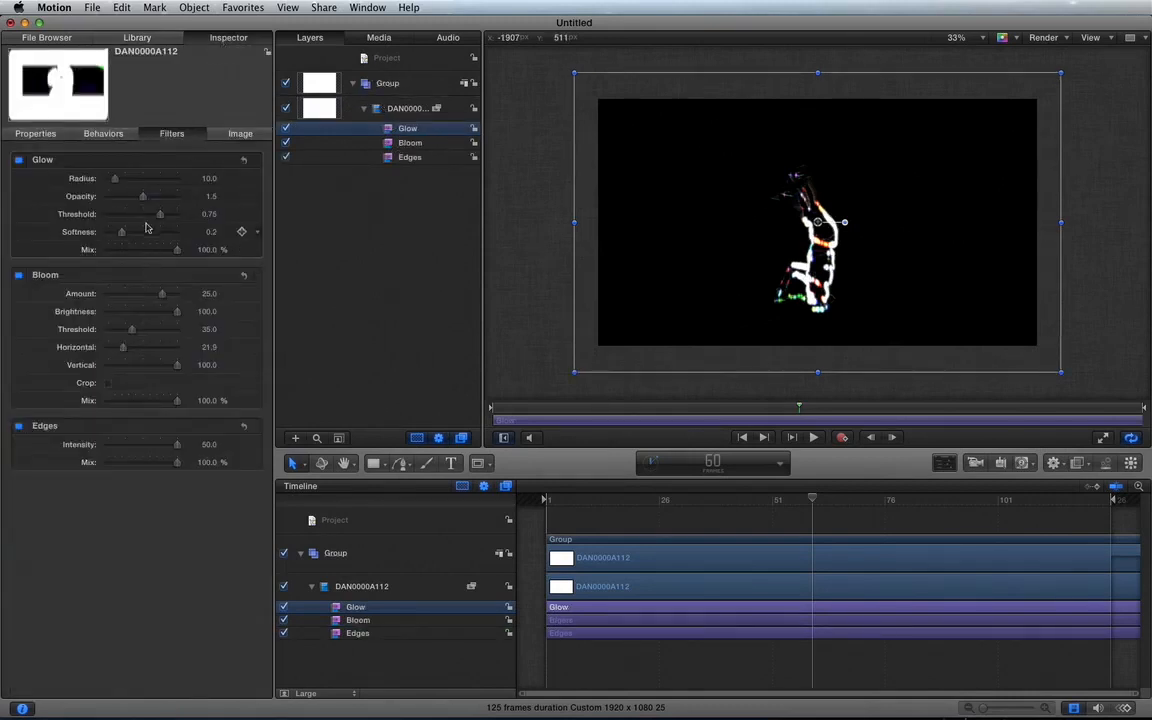
{"action": "left_click_drag", "start_coordinate": [115, 180], "coordinate": [138, 180]}
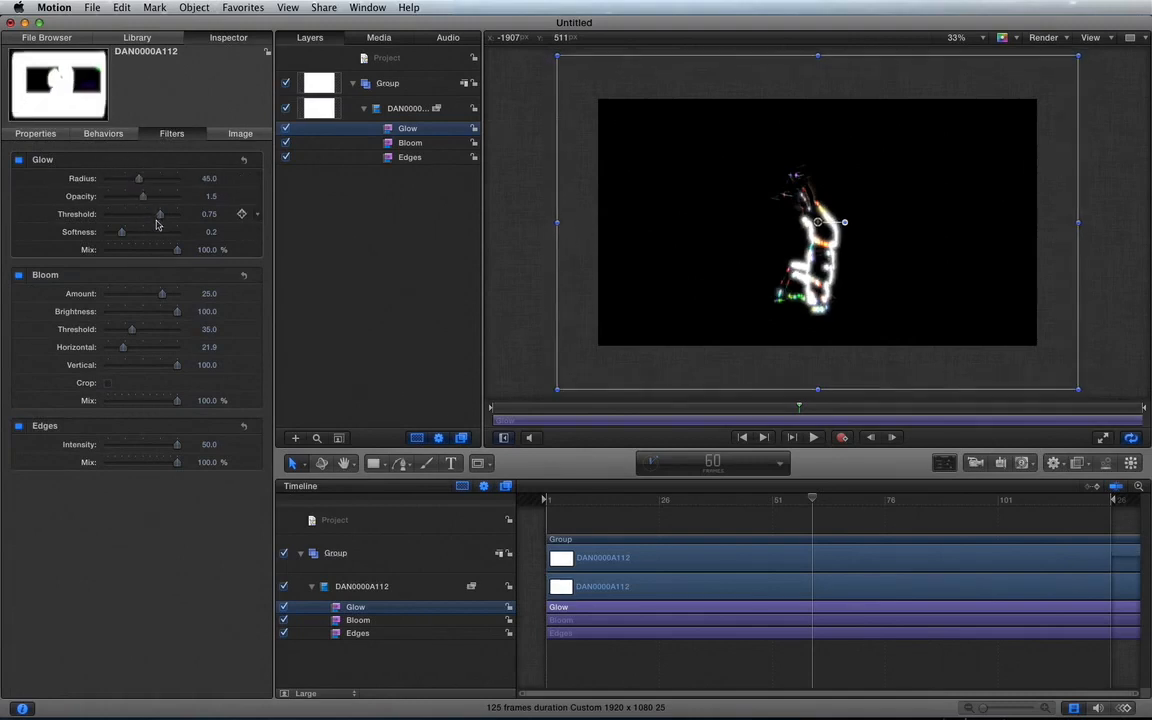
{"action": "left_click_drag", "start_coordinate": [163, 216], "coordinate": [173, 214]}
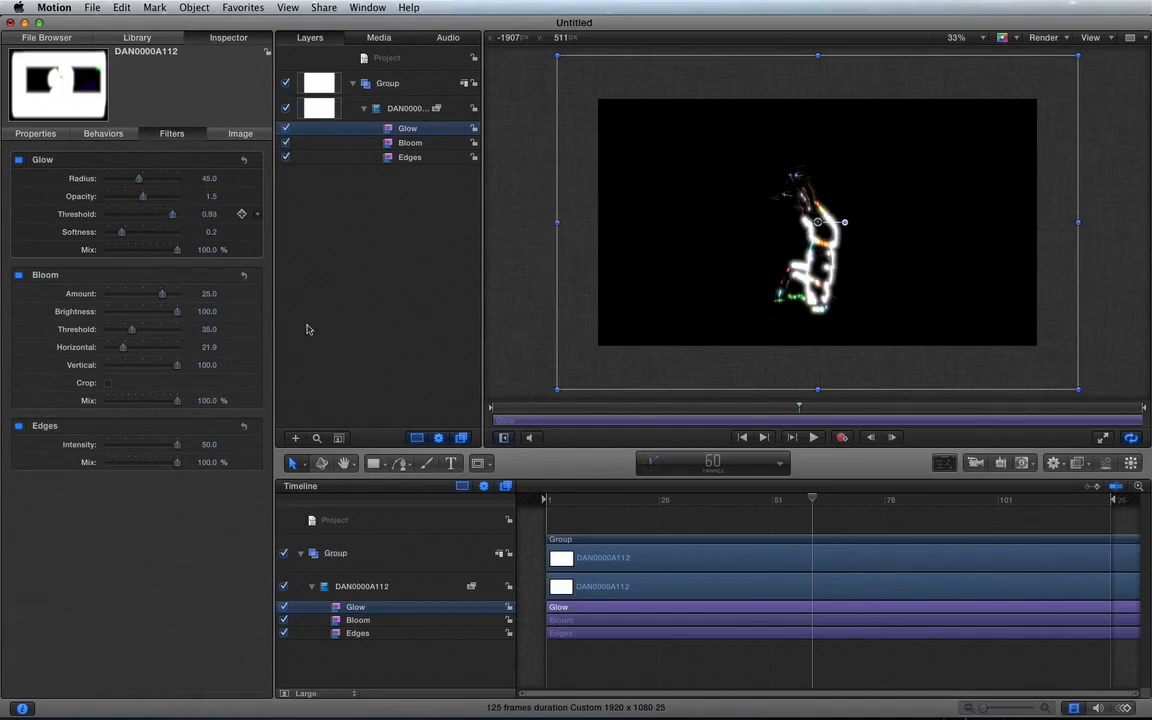
{"action": "left_click", "coordinate": [564, 504]}
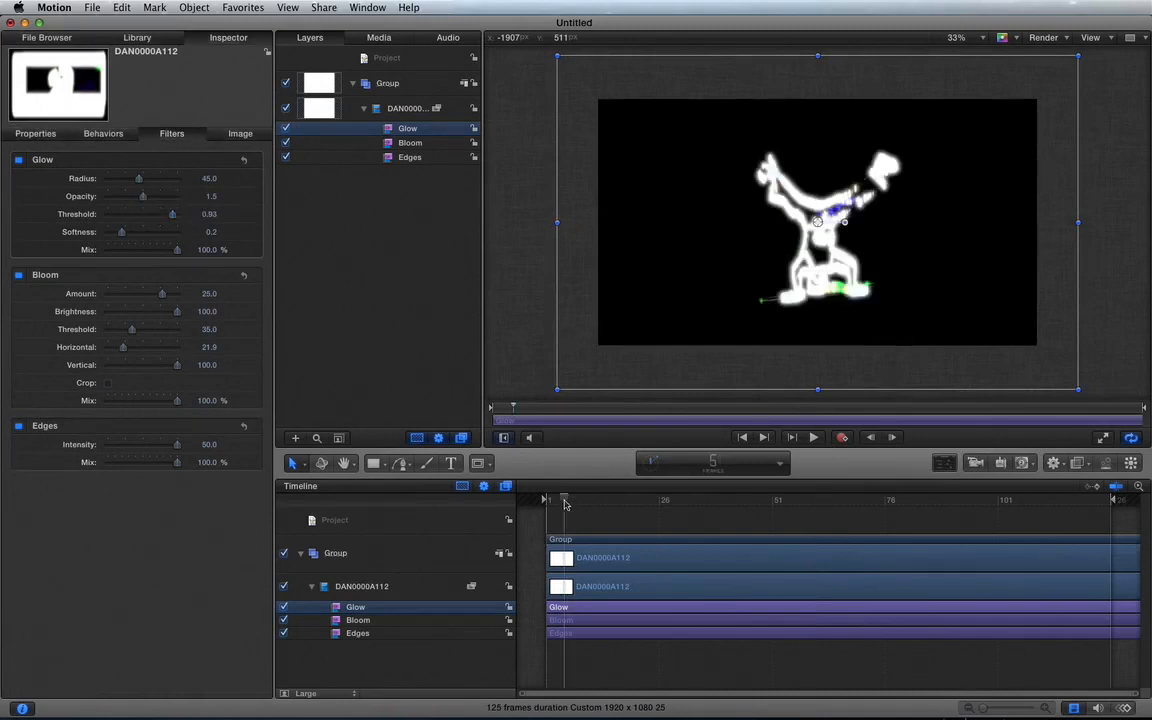
Play the DAN0000A112 clip from the first frame with Edges, Bloom and Glow active, and return to frame 1.
{"action": "left_click", "coordinate": [536, 255]}
{"action": "key", "text": "shift+z"}
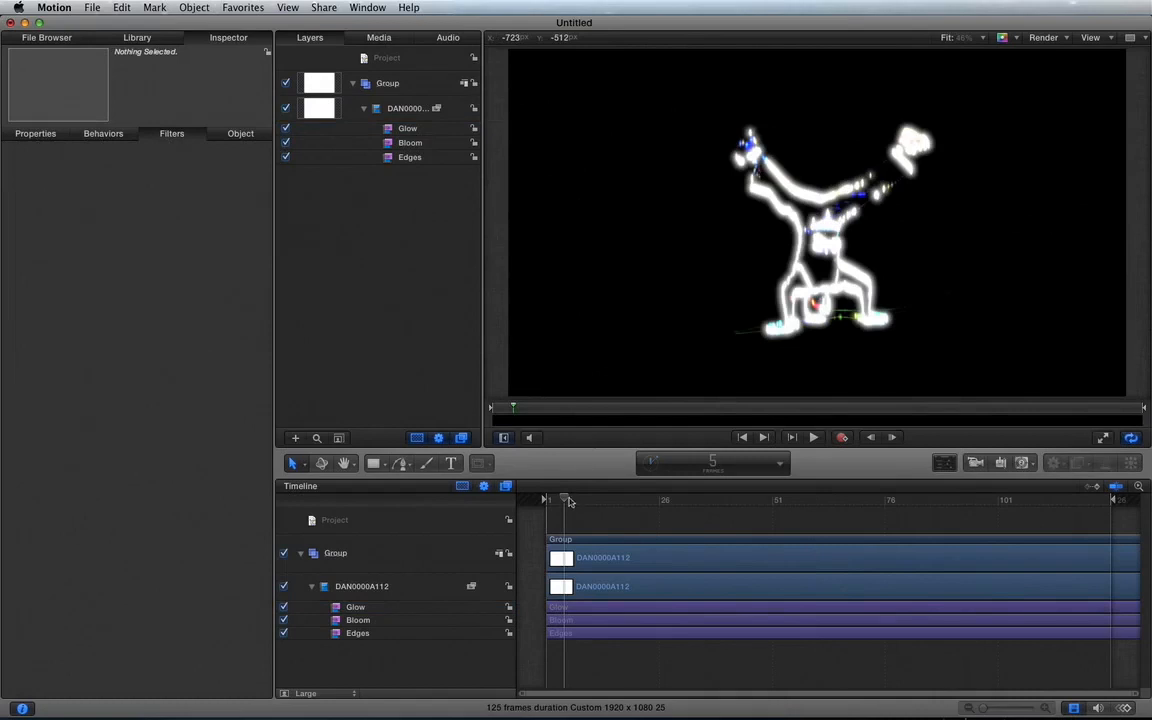
{"action": "left_click_drag", "start_coordinate": [564, 500], "coordinate": [544, 500]}
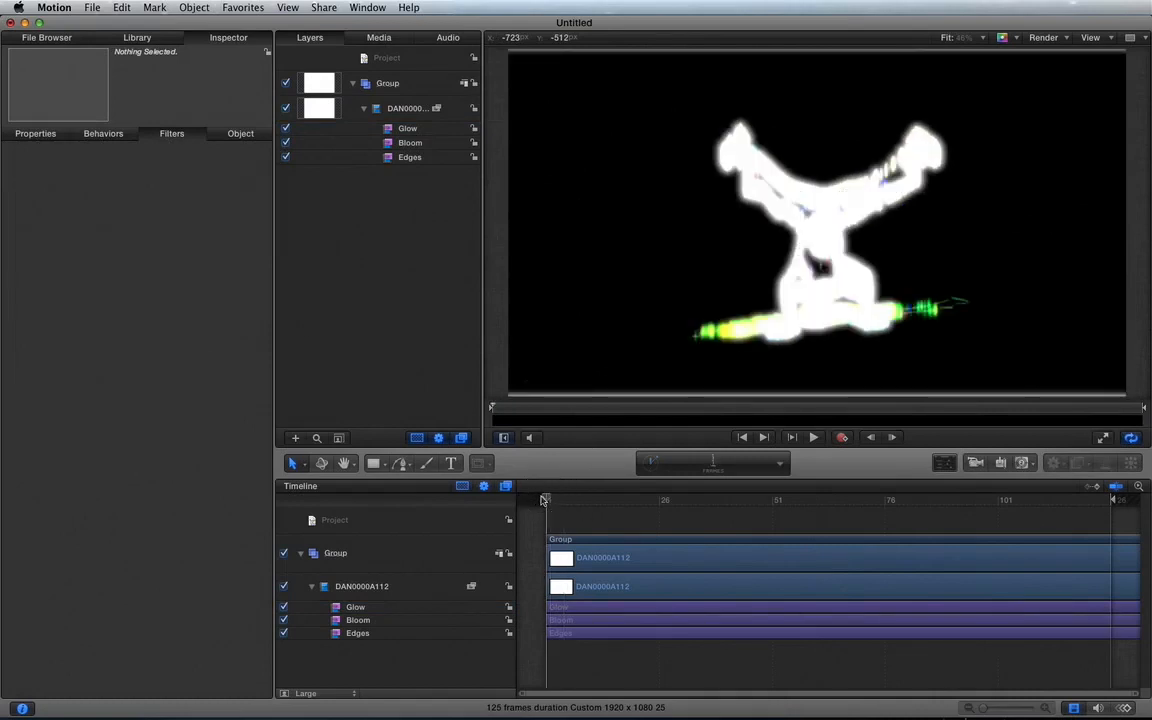
{"action": "key", "text": "space"}
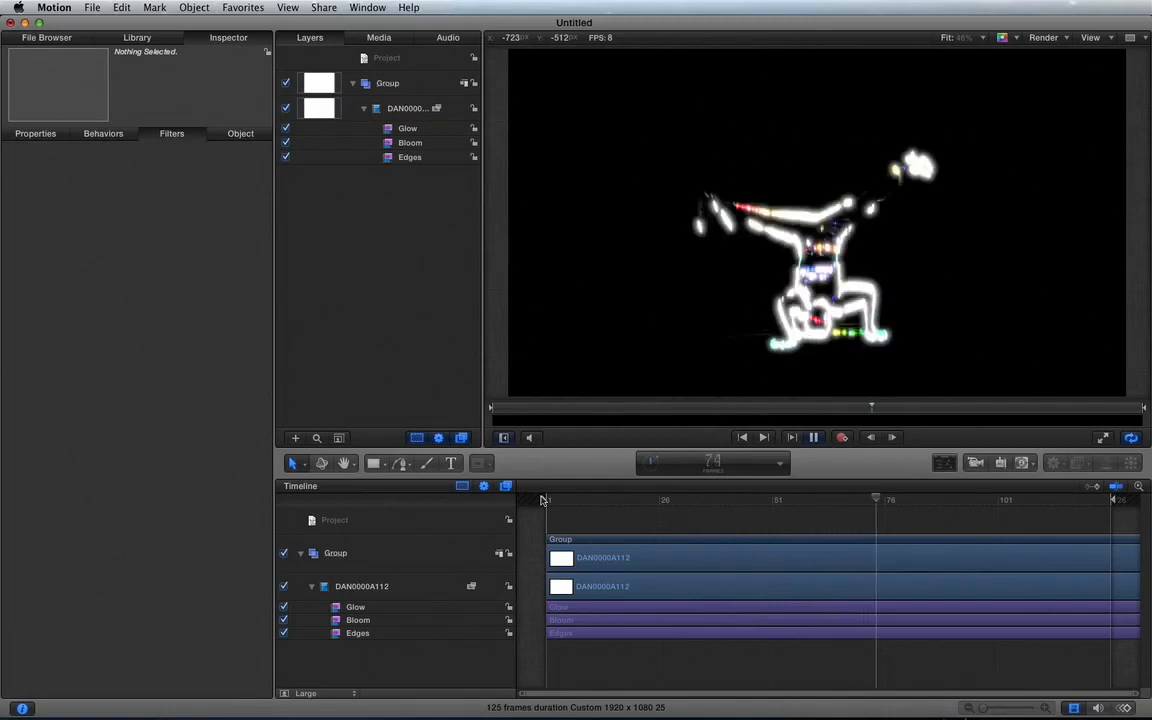
{"action": "key", "text": "space"}
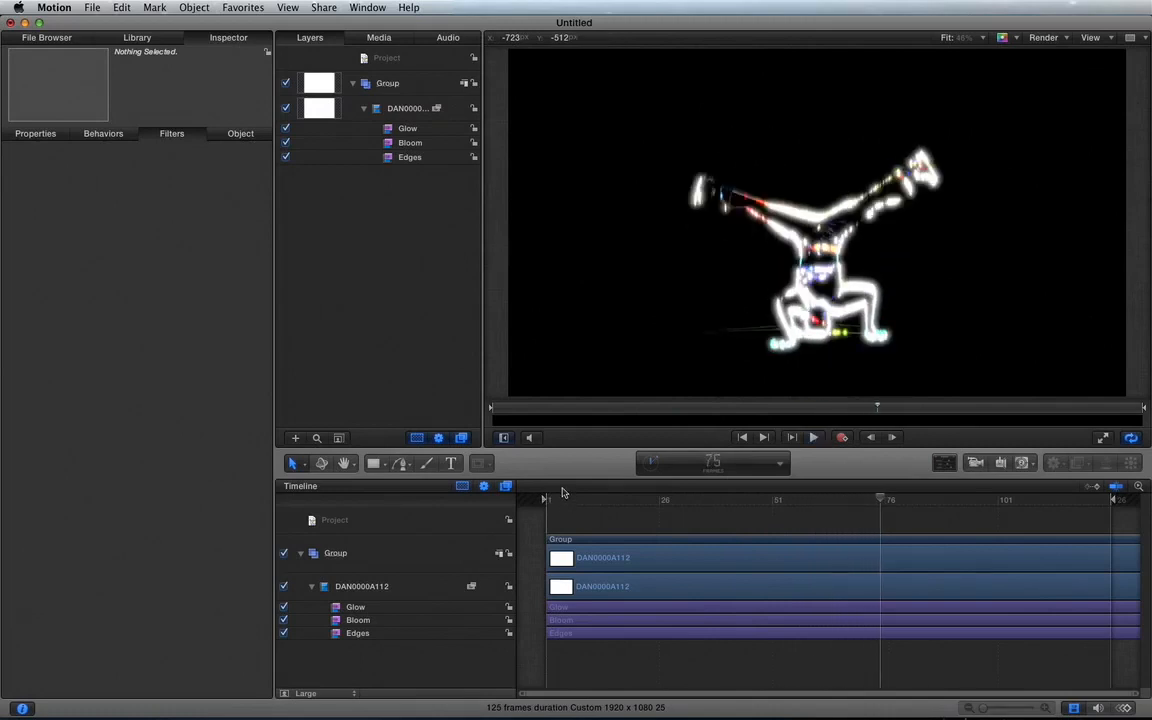
{"action": "left_click_drag", "start_coordinate": [561, 498], "coordinate": [540, 498]}
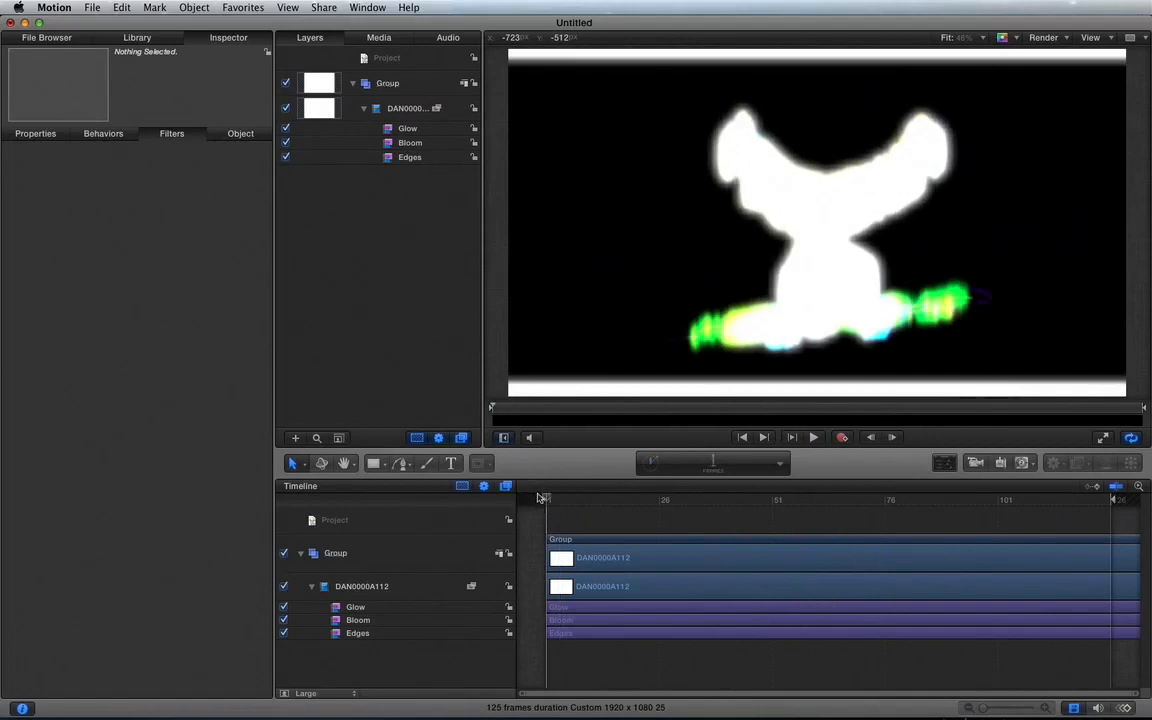
Switch off the Bloom filter and keyframe the Glow filter's radius at 0 on frame 1.
{"action": "left_click", "coordinate": [286, 143]}
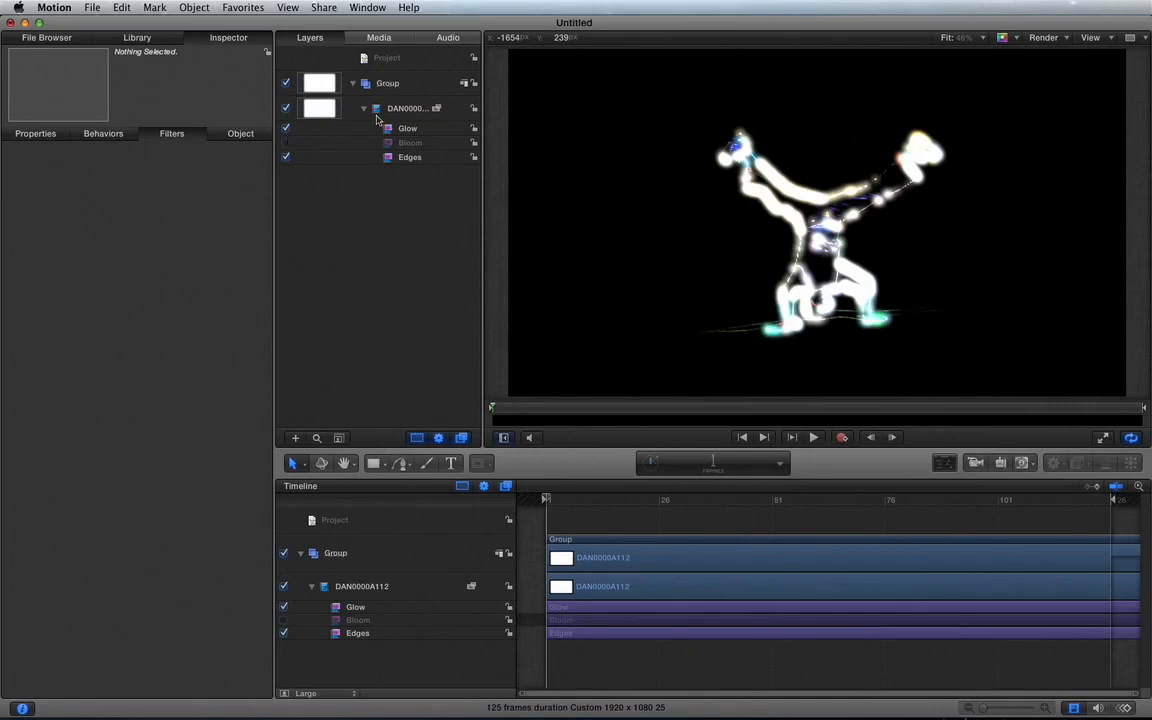
{"action": "left_click", "coordinate": [410, 129]}
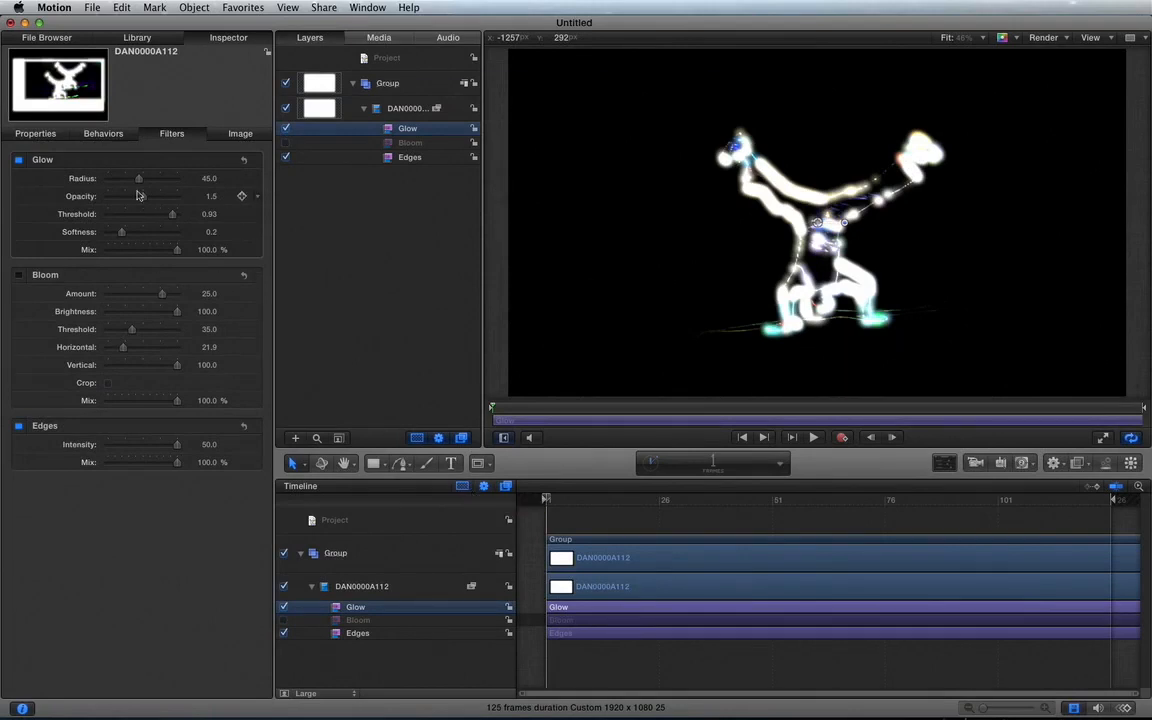
{"action": "left_click_drag", "start_coordinate": [141, 181], "coordinate": [79, 180]}
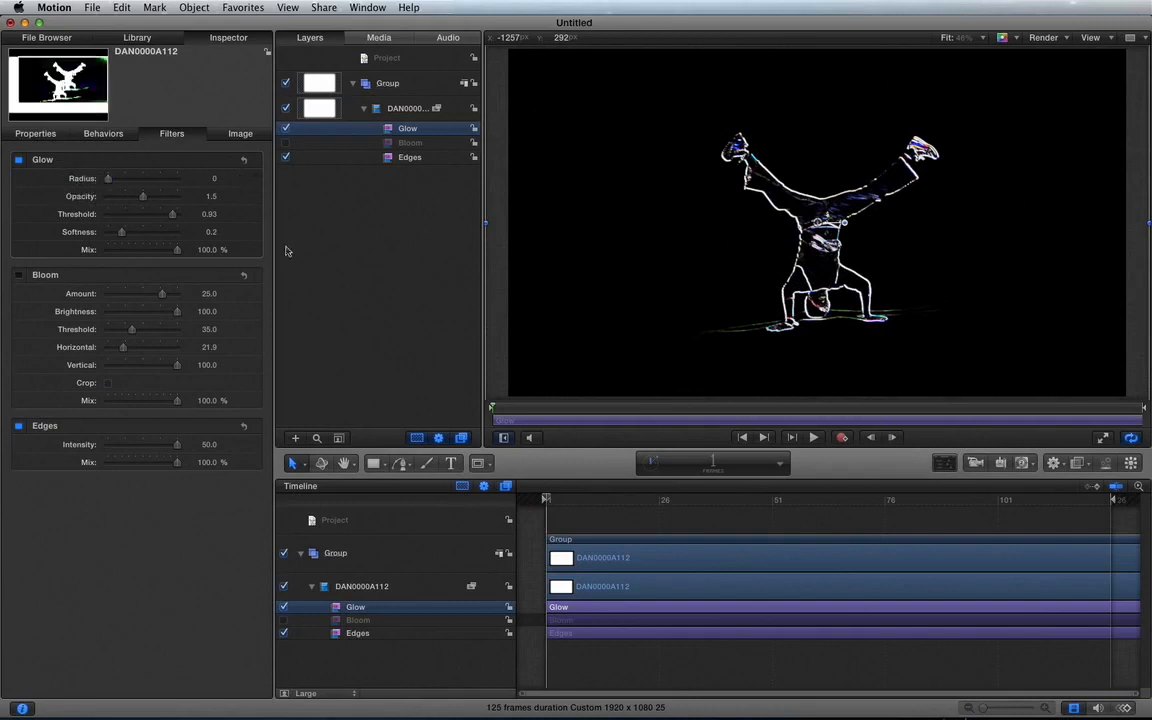
{"action": "left_click", "coordinate": [242, 178]}
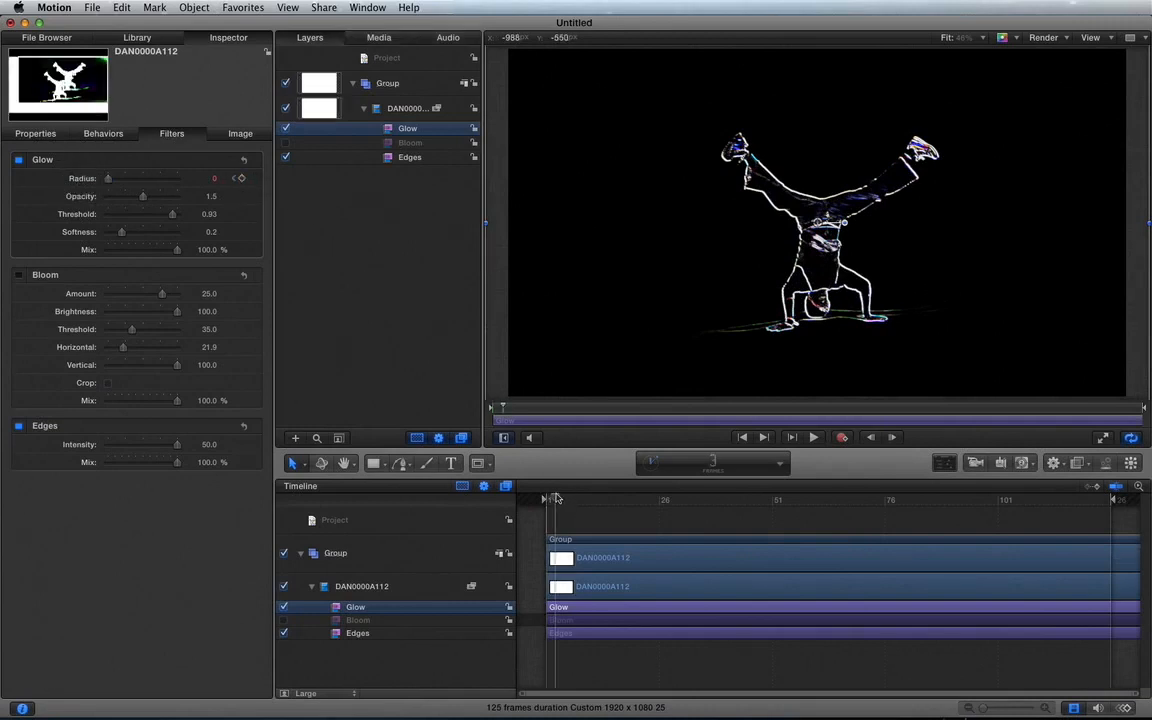
Advance through the clip and keyframe the Glow radius to 24 at frame 54, followed by a return to 0.
{"action": "key", "text": "space"}
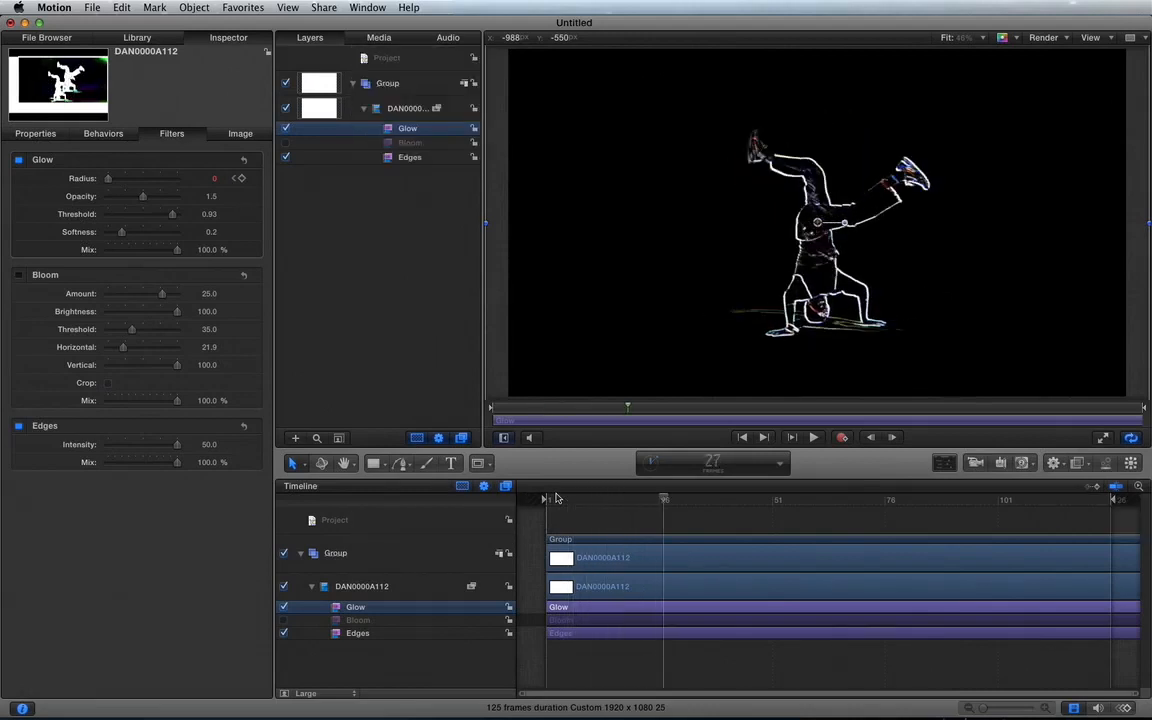
{"action": "key", "text": "Left"}
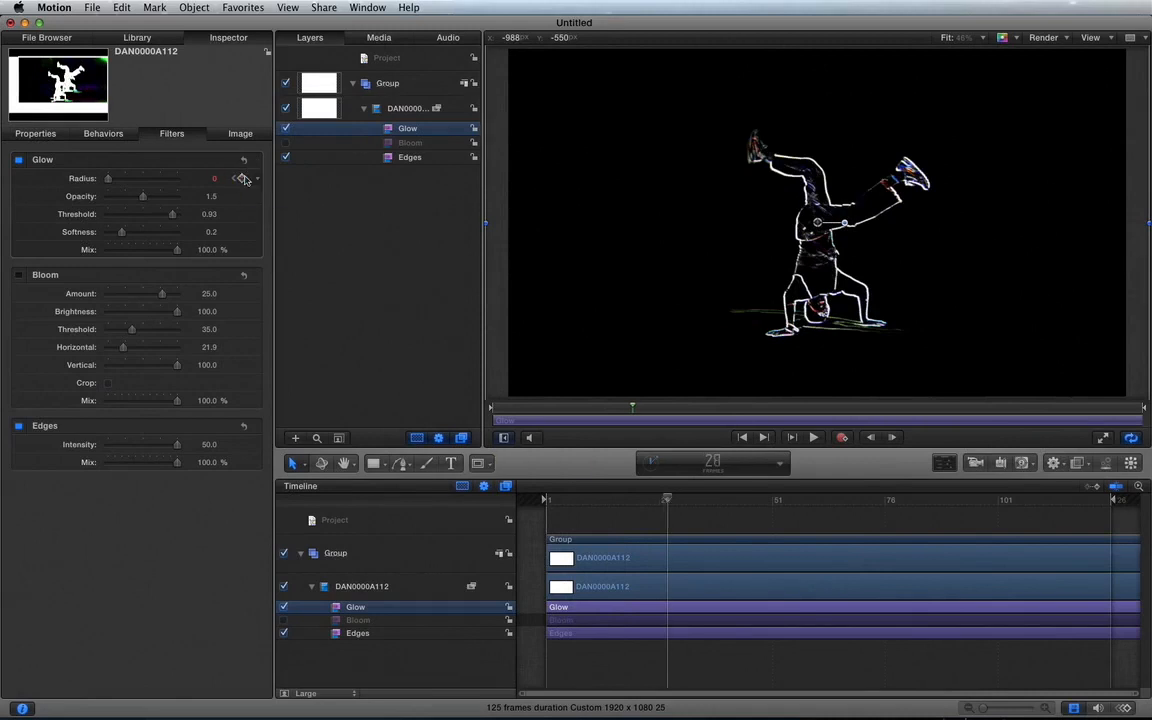
{"action": "key", "text": "Right"}
{"action": "key", "text": "Right"}
{"action": "key", "text": "Right"}
{"action": "key", "text": "Right"}
{"action": "key", "text": "Right"}
{"action": "key", "text": "Right"}
{"action": "key", "text": "Right"}
{"action": "key", "text": "Right"}
{"action": "key", "text": "Right"}
{"action": "key", "text": "Right"}
{"action": "key", "text": "Right"}
{"action": "key", "text": "Right"}
{"action": "key", "text": "Right"}
{"action": "key", "text": "Right"}
{"action": "key", "text": "Right"}
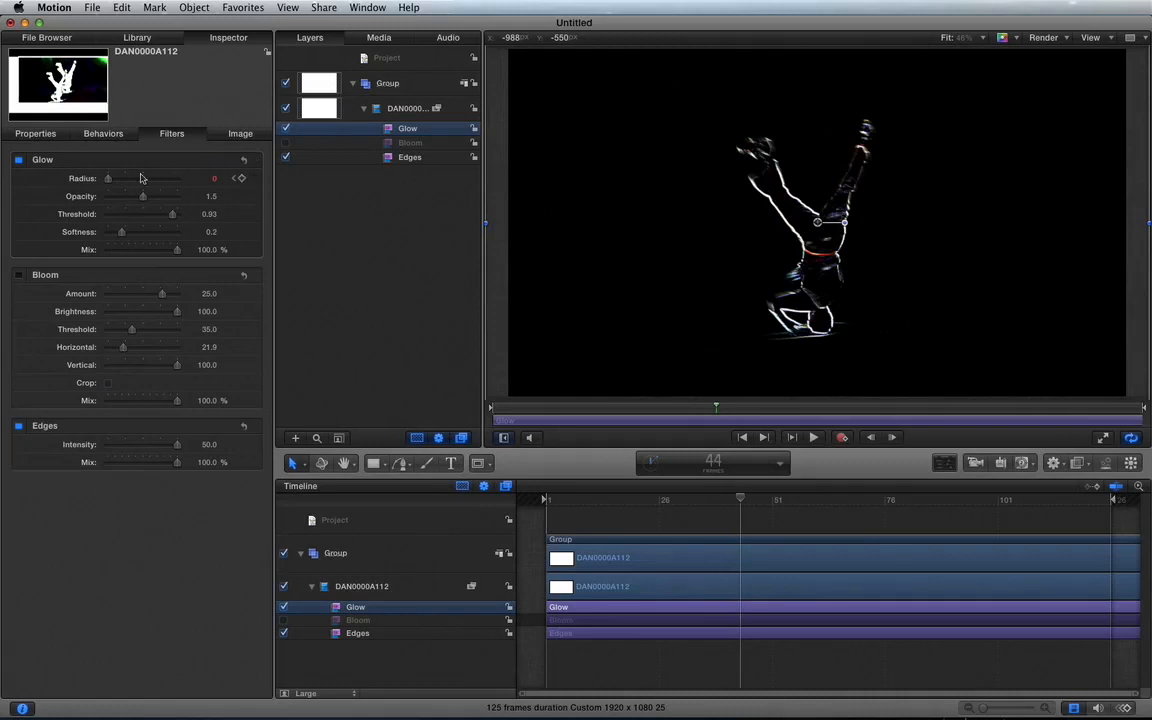
{"action": "left_click_drag", "start_coordinate": [111, 185], "coordinate": [128, 186]}
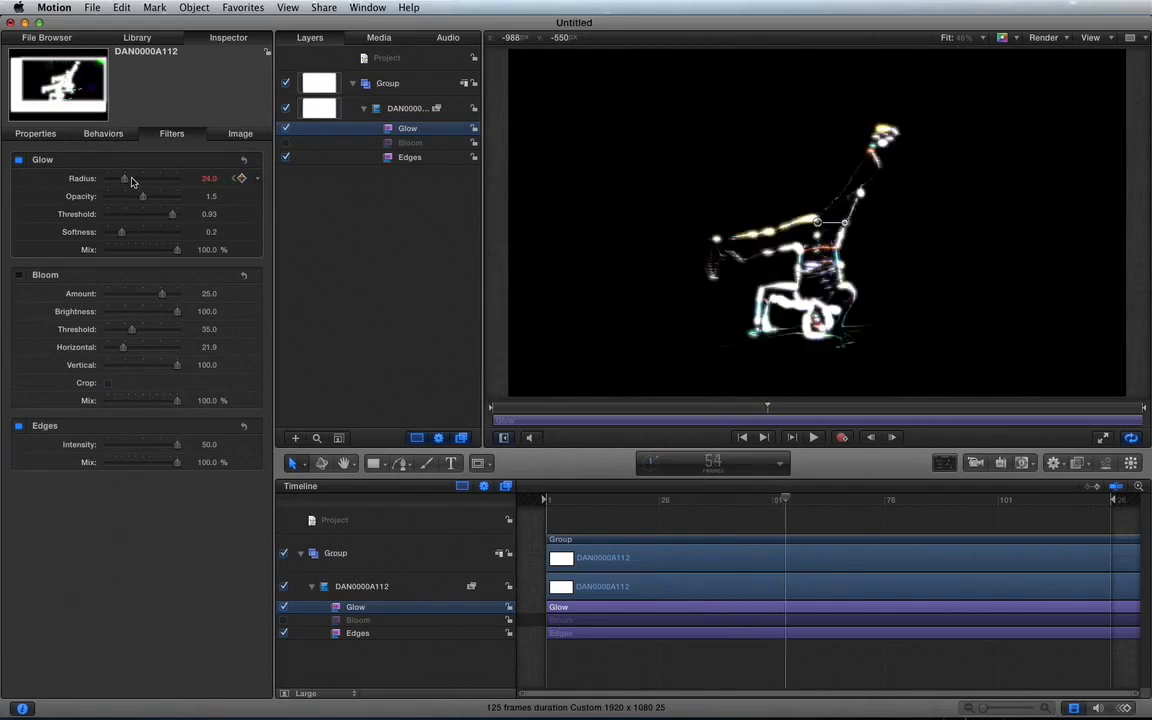
{"action": "left_click_drag", "start_coordinate": [126, 180], "coordinate": [80, 178]}
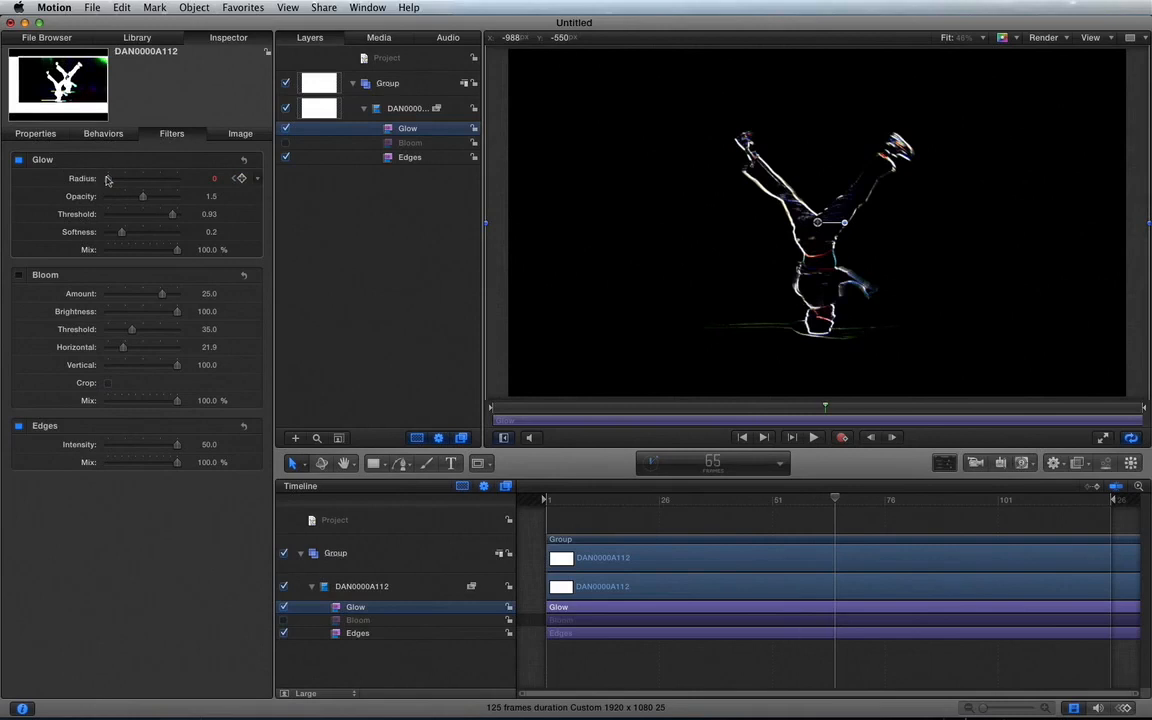
Between frames 65 and 101, keyframe the Glow radius up to 26 and down to 0, and up to 34 and down to 0.
{"action": "left_click_drag", "start_coordinate": [109, 180], "coordinate": [126, 180]}
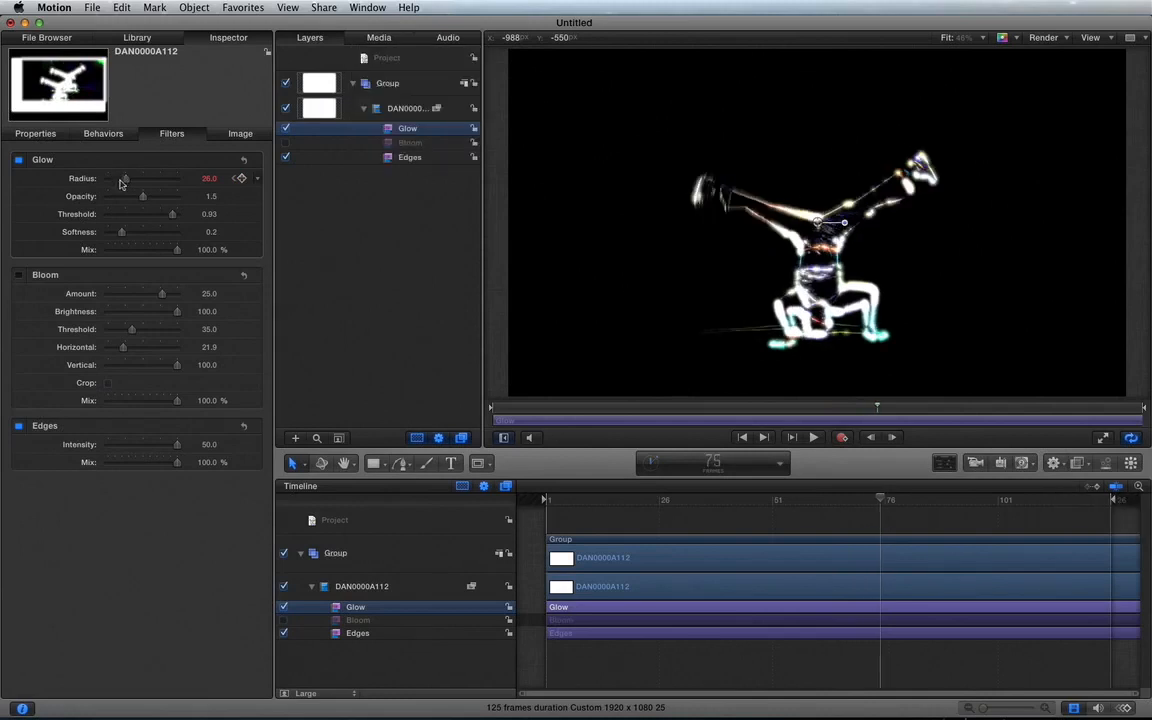
{"action": "left_click_drag", "start_coordinate": [126, 181], "coordinate": [80, 182]}
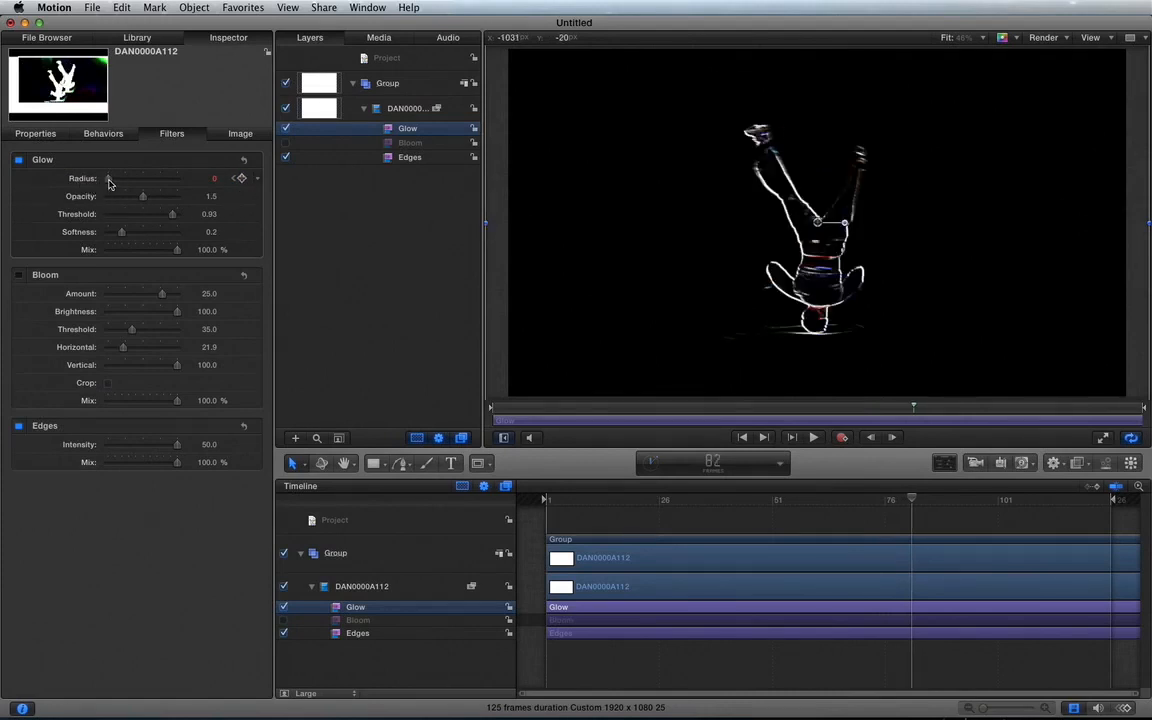
{"action": "left_click_drag", "start_coordinate": [110, 182], "coordinate": [133, 181]}
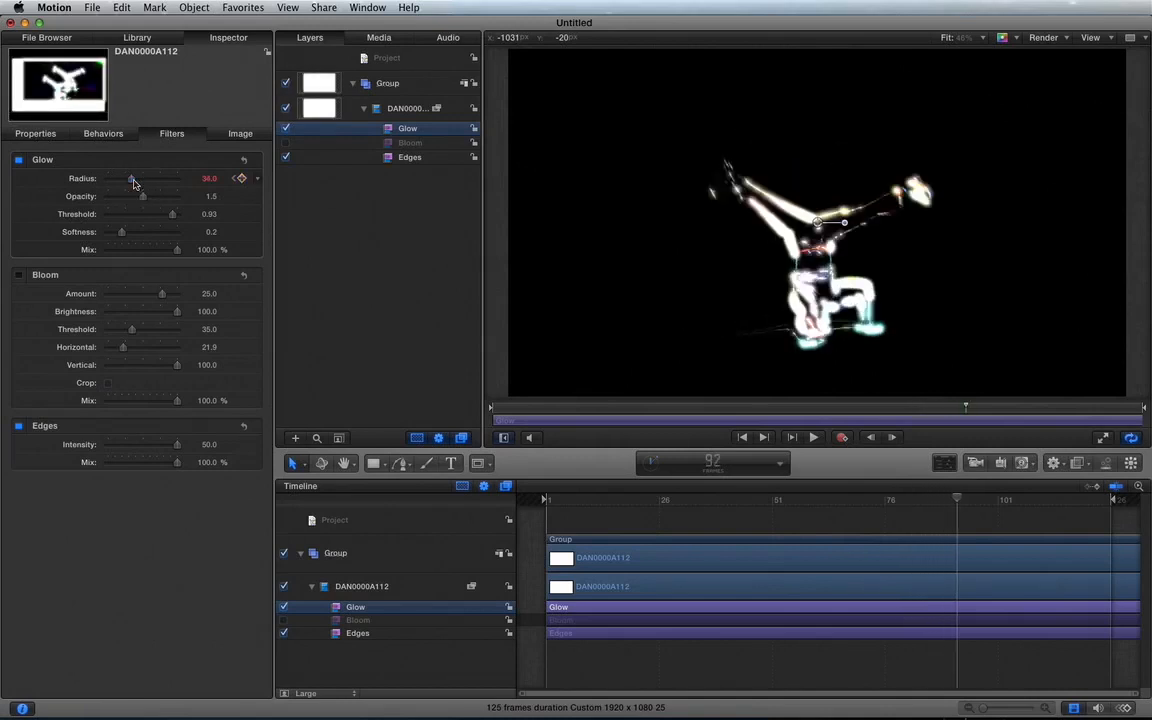
{"action": "left_click_drag", "start_coordinate": [135, 186], "coordinate": [88, 181]}
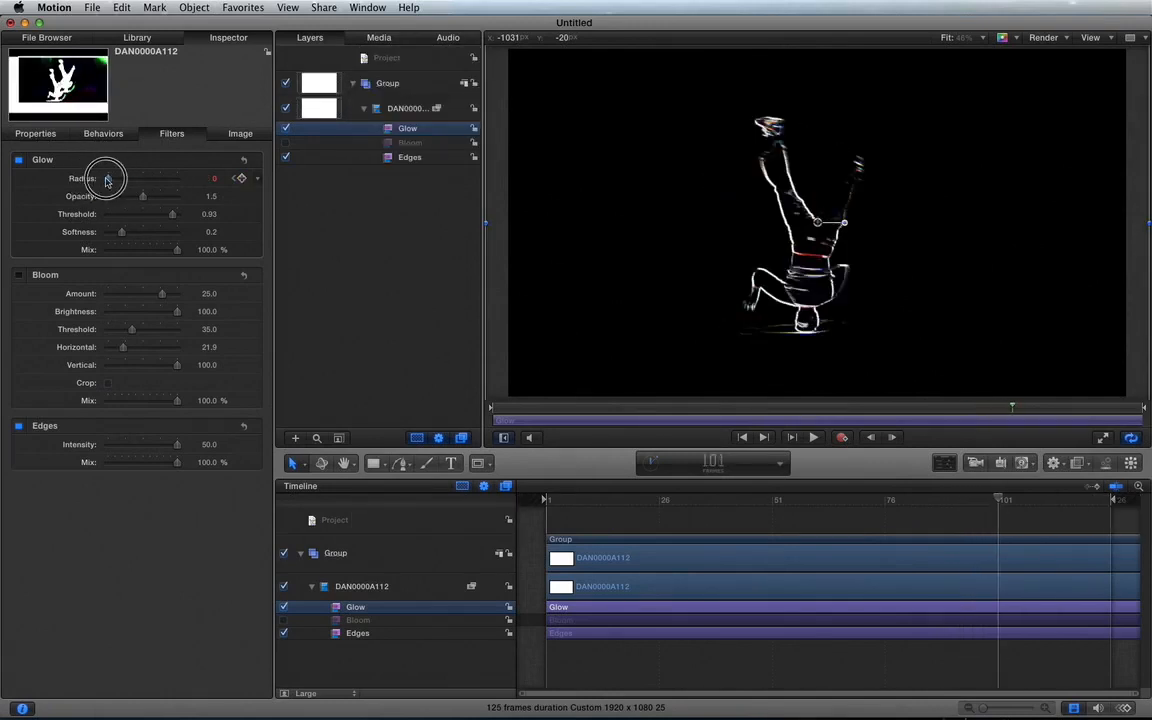
Keyframe the Glow radius to 38 and back to 0 after frame 101, and to 100 at frame 124.
{"action": "left_click_drag", "start_coordinate": [107, 181], "coordinate": [133, 182]}
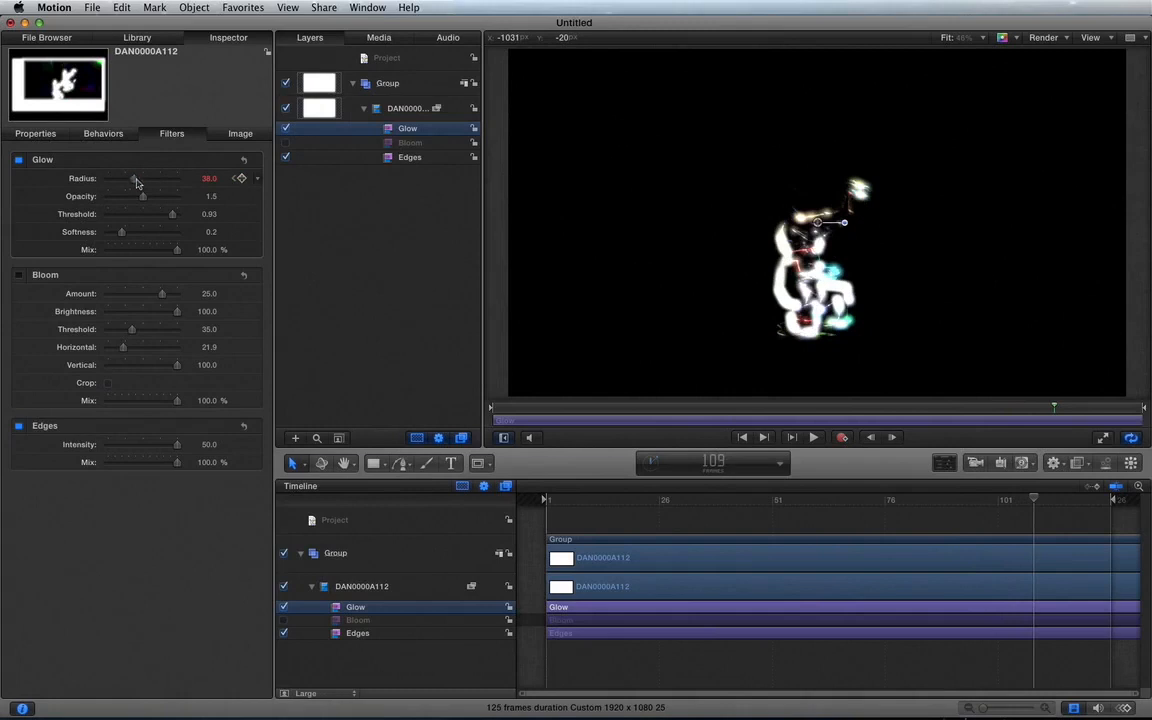
{"action": "left_click_drag", "start_coordinate": [137, 182], "coordinate": [62, 176]}
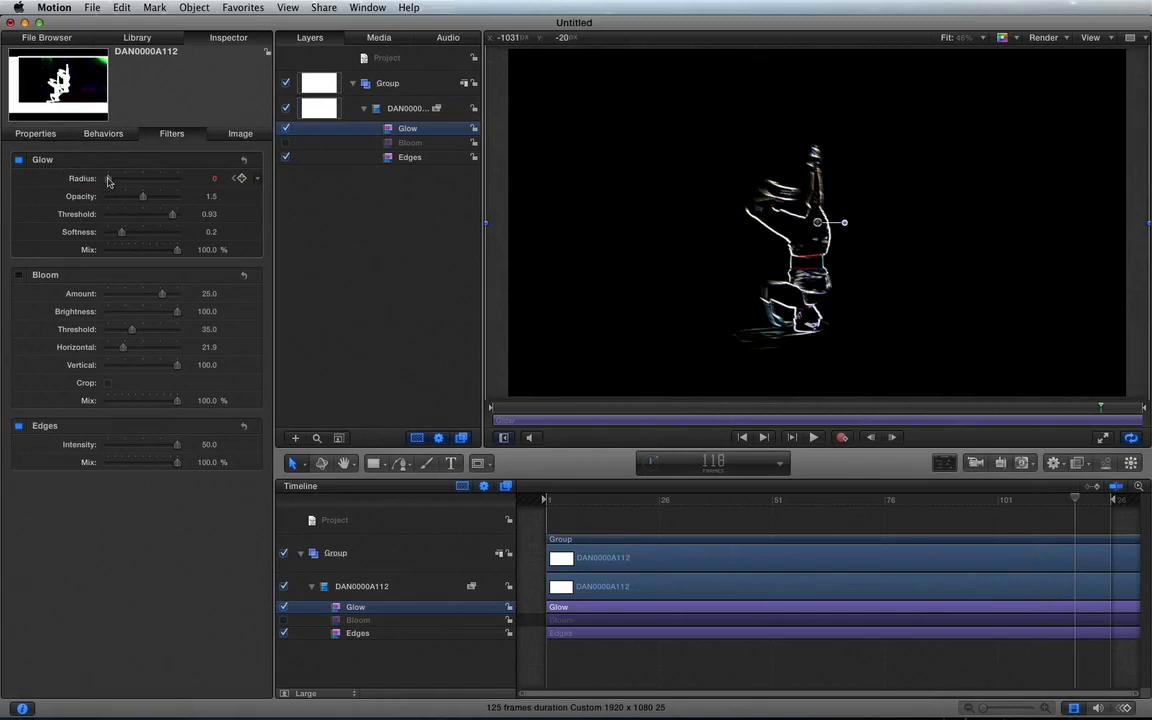
{"action": "left_click_drag", "start_coordinate": [110, 181], "coordinate": [195, 180]}
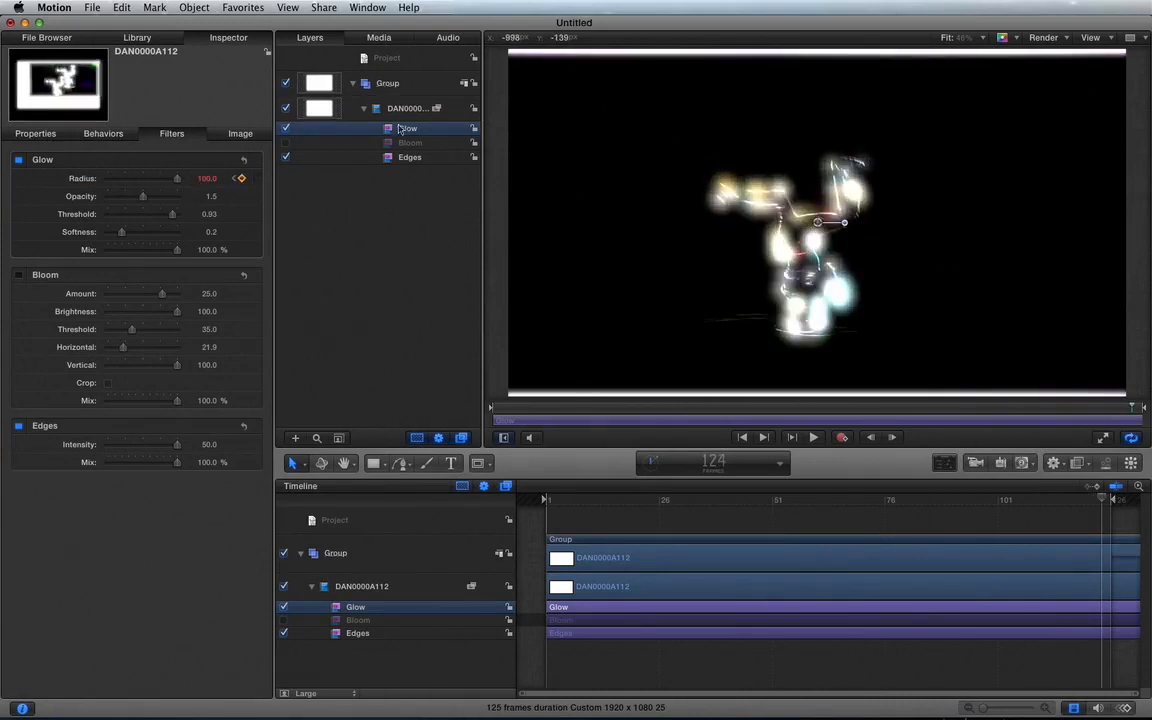
Scale the DAN0000A112 clip up to about 115% around its centre, pushing the bright edge strips outside the frame.
{"action": "left_click", "coordinate": [400, 110]}
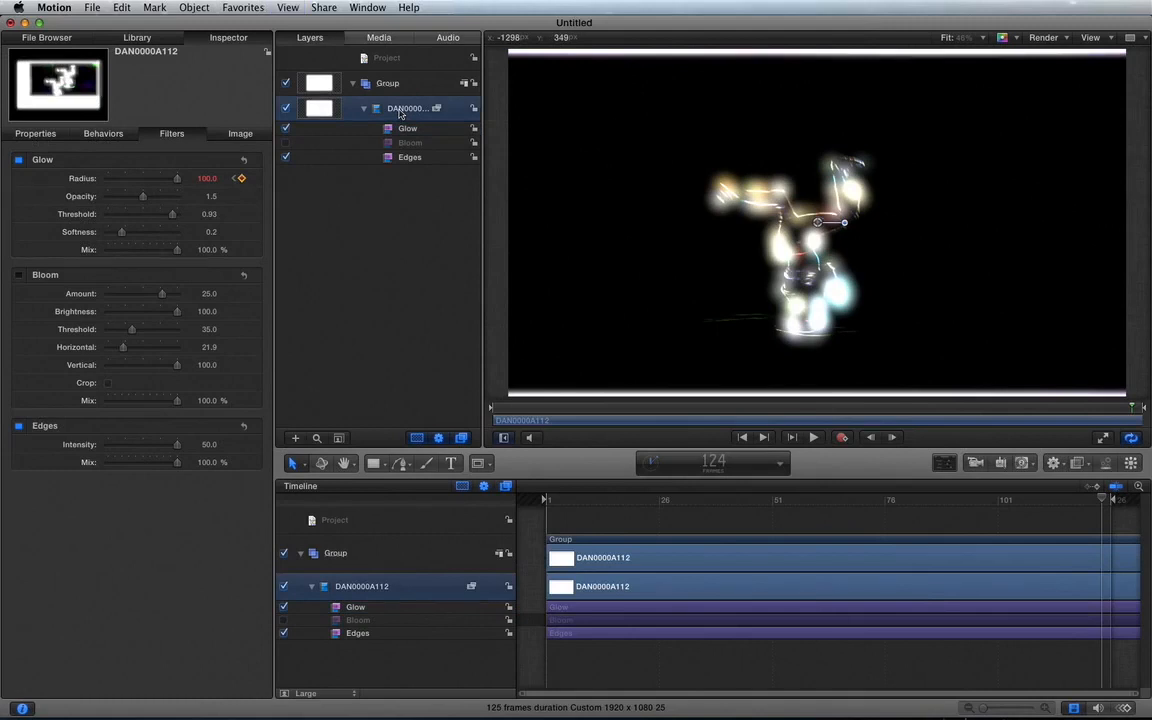
{"action": "key", "text": "super+minus"}
{"action": "key", "text": "super+minus"}
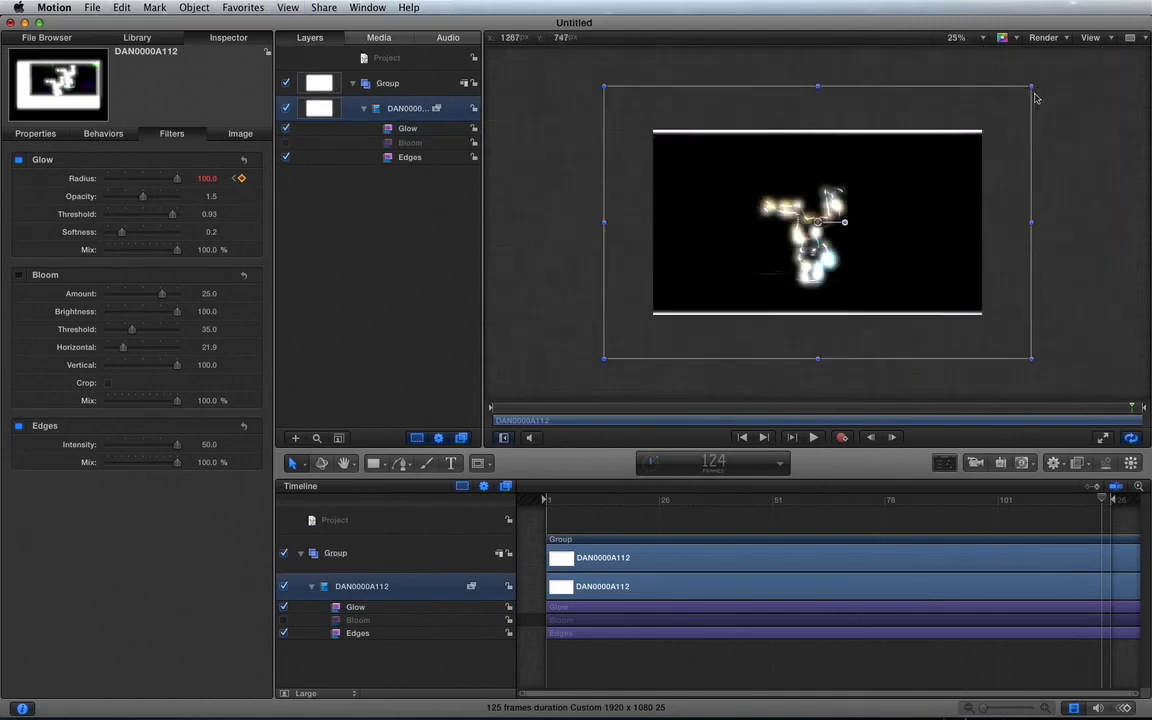
{"action": "left_click_drag", "start_coordinate": [1034, 87], "coordinate": [1040, 80]}
{"action": "key", "text": "super+z"}
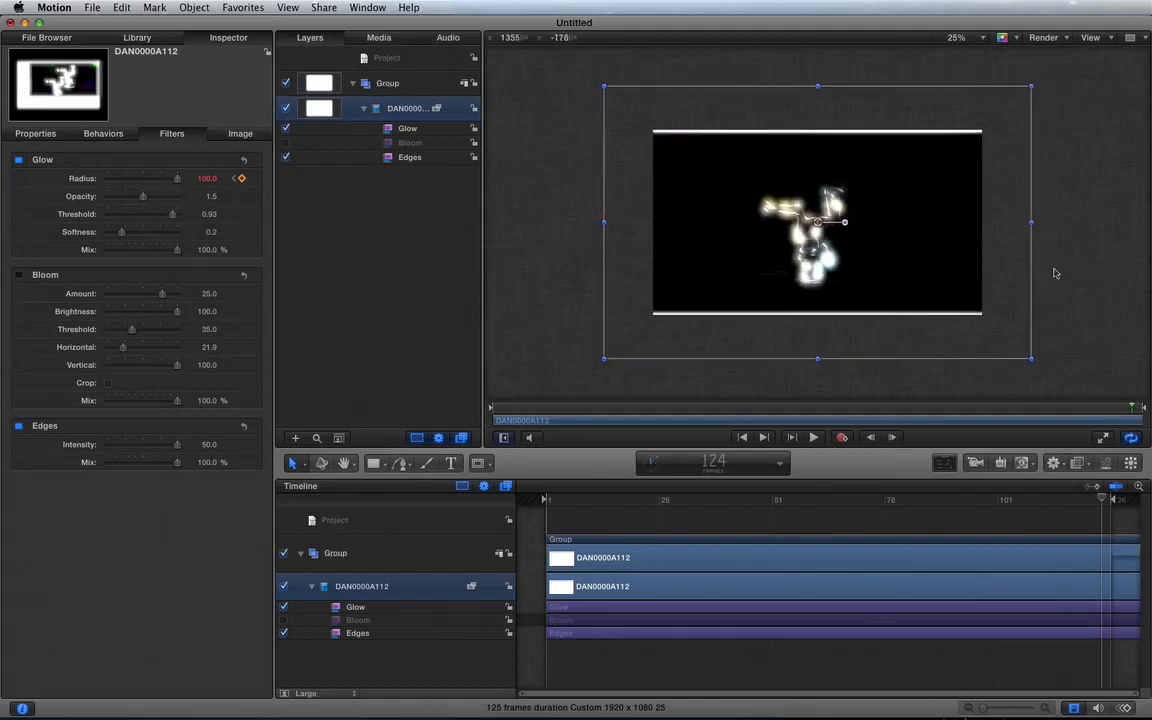
{"action": "left_click_drag", "start_coordinate": [1034, 361], "coordinate": [1044, 366]}
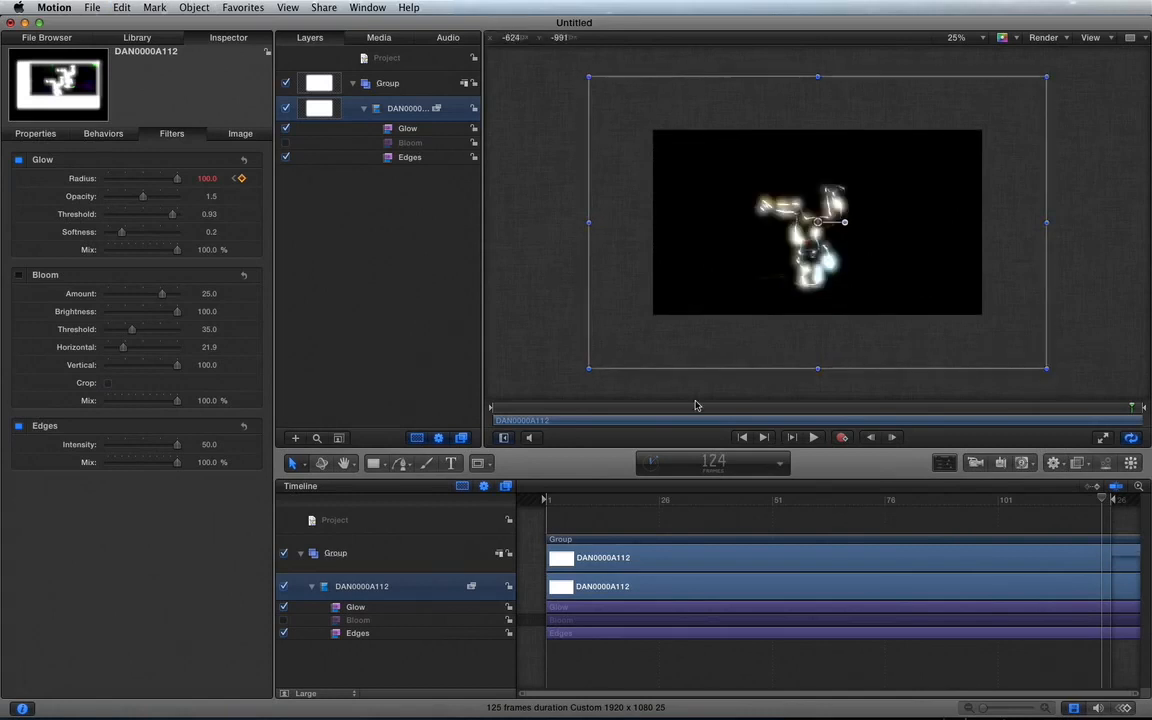
Play the enlarged clip from the start to review the keyframed Glow, and stop at frame 75.
{"action": "left_click_drag", "start_coordinate": [554, 498], "coordinate": [519, 500]}
{"action": "key", "text": "super+slash"}
{"action": "left_click", "coordinate": [379, 337]}
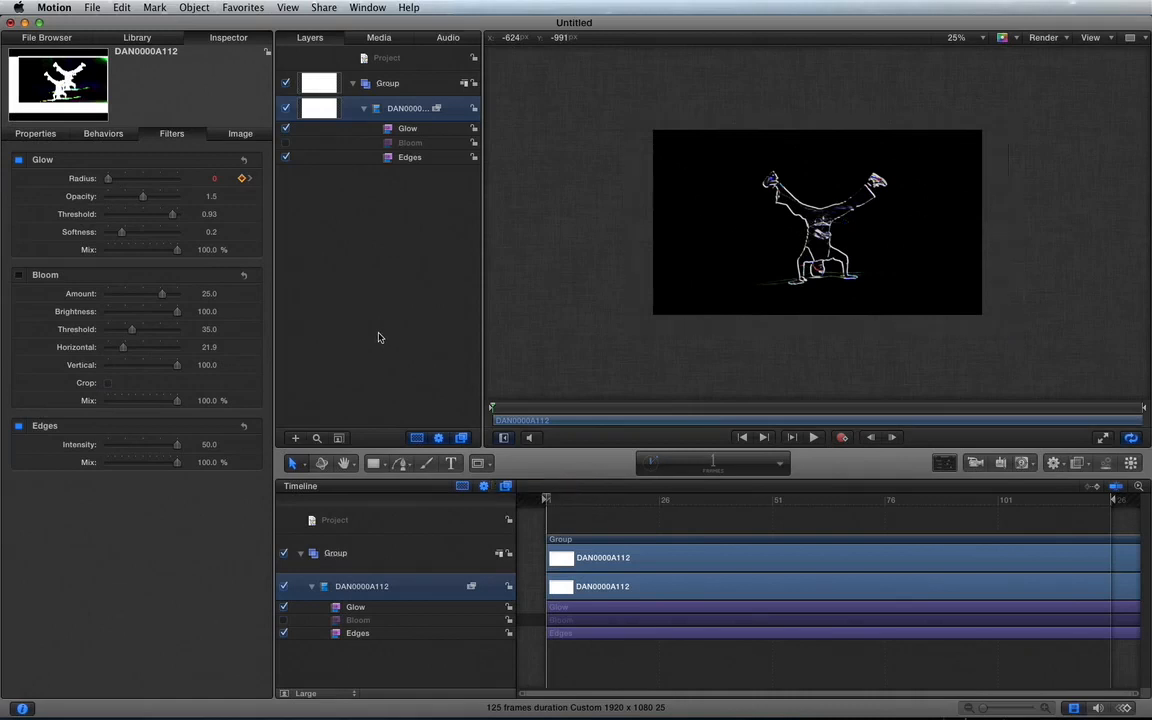
{"action": "key", "text": "shift+z"}
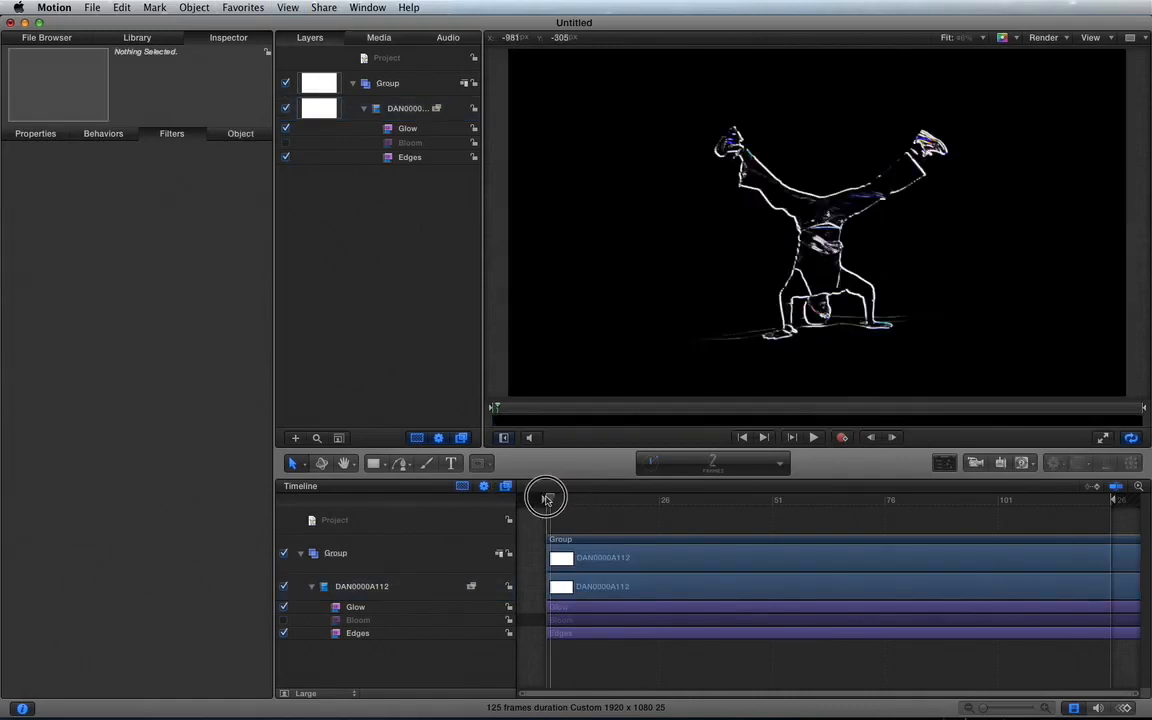
{"action": "key", "text": "space"}
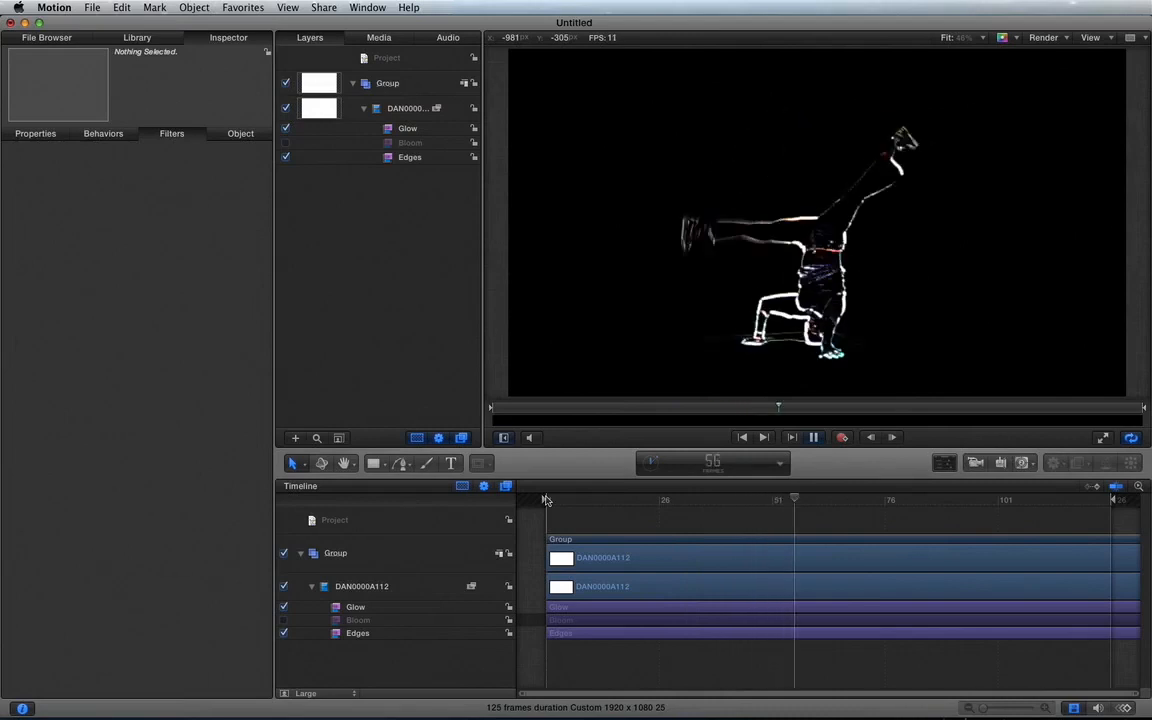
{"action": "key", "text": "space"}
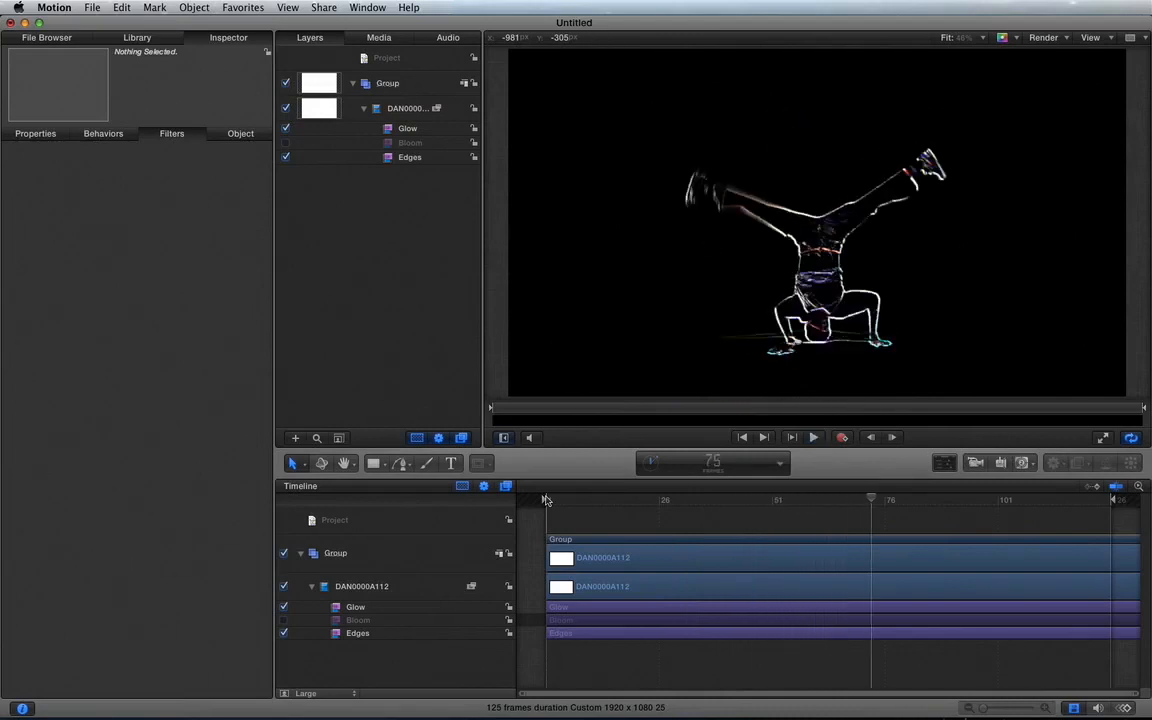
Duplicate the DAN0000A112 clip and delete the Glow, Bloom and Edges filters from the original layer underneath.
{"action": "left_click", "coordinate": [409, 117]}
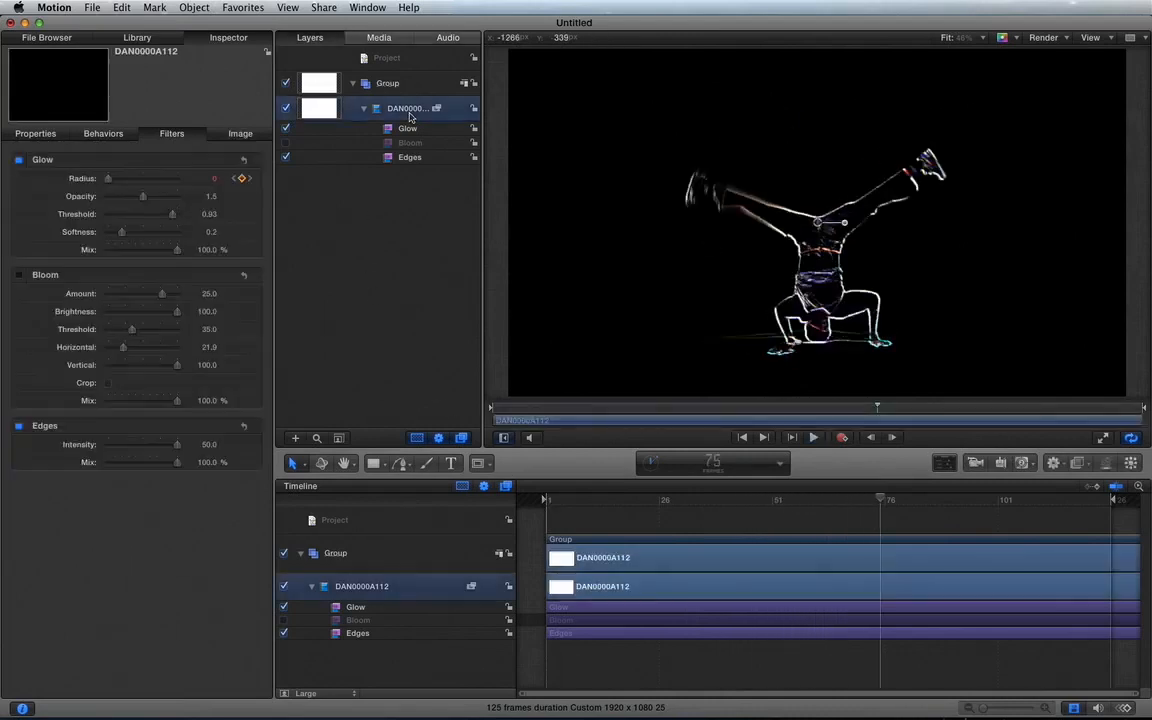
{"action": "key", "text": "super+d"}
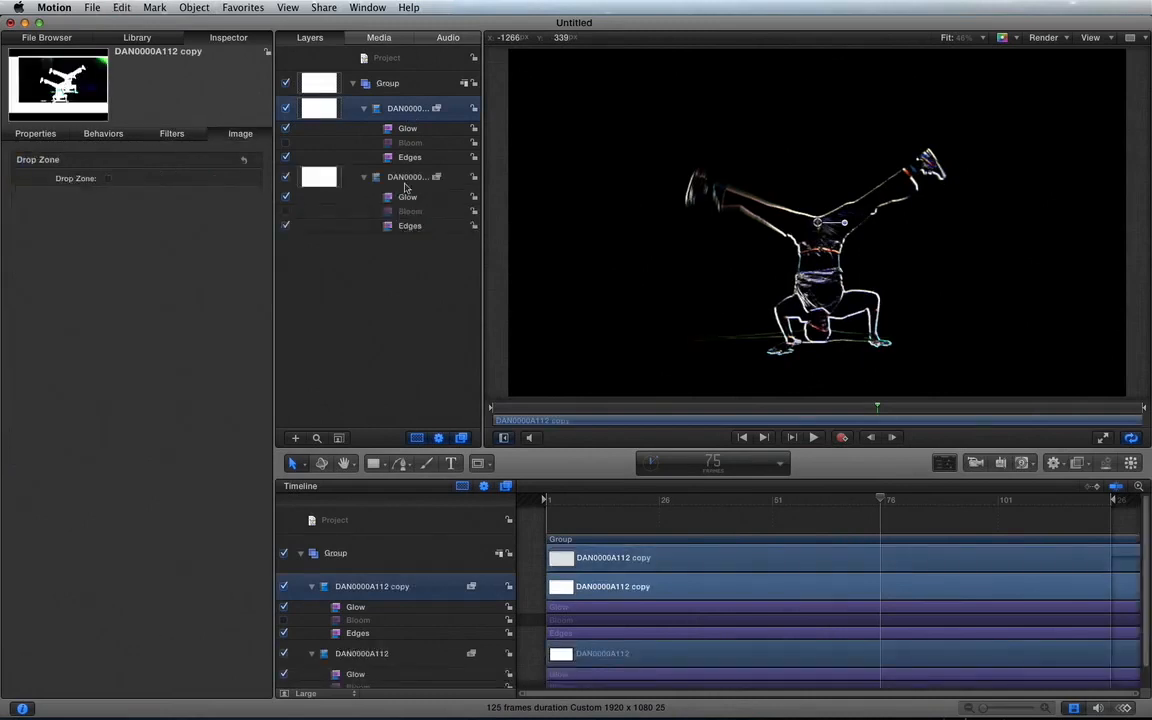
{"action": "left_click", "coordinate": [407, 199]}
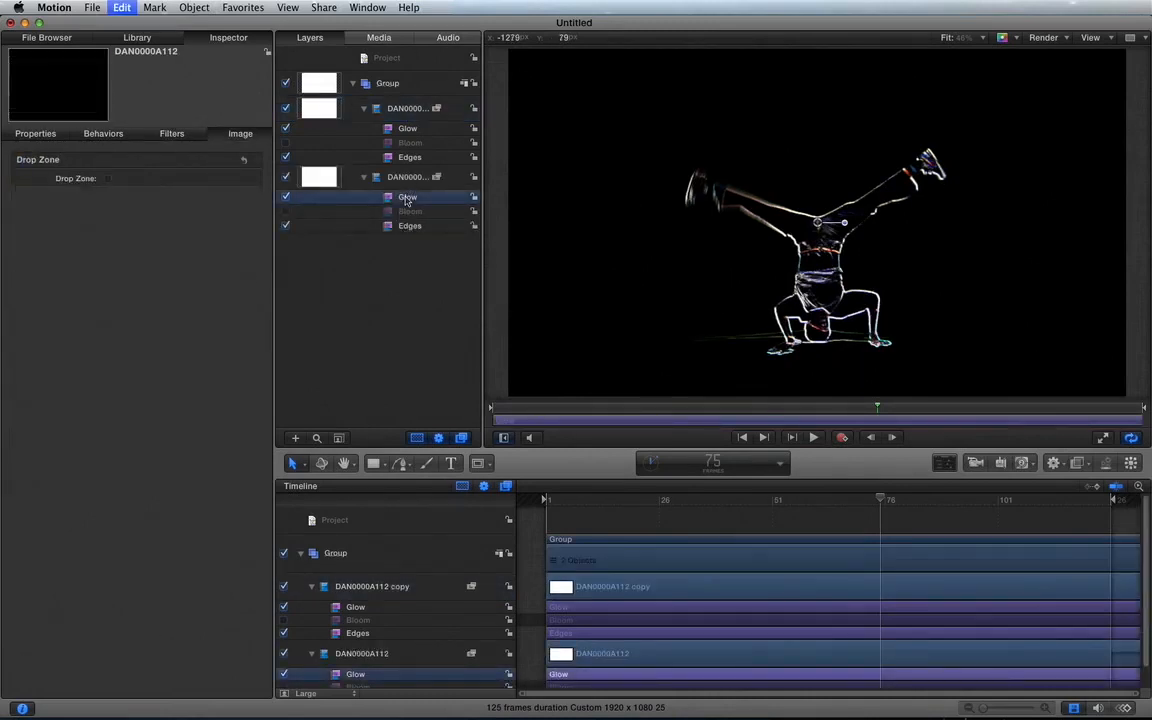
{"action": "key", "text": "Delete"}
{"action": "key", "text": "Delete"}
{"action": "left_click", "coordinate": [407, 197]}
{"action": "key", "text": "Delete"}
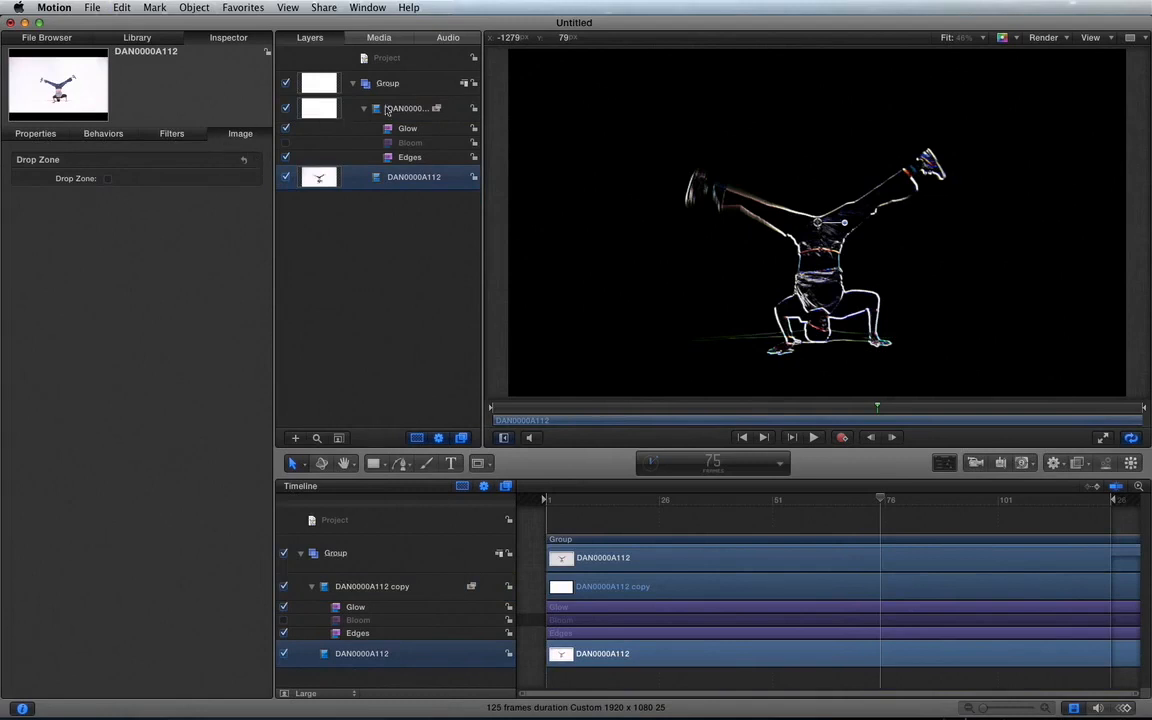
Set the DAN0000A112 copy's blend mode to Subtract and briefly hide the original layer underneath to compare.
{"action": "left_click", "coordinate": [388, 110]}
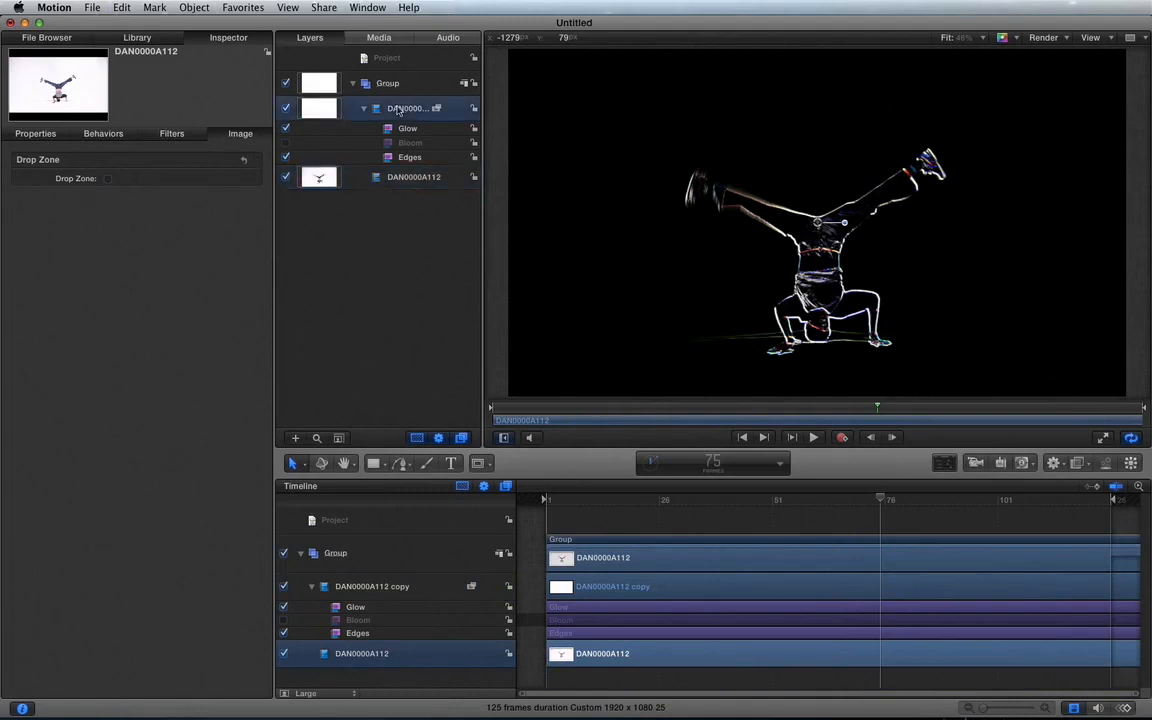
{"action": "left_click", "coordinate": [44, 136]}
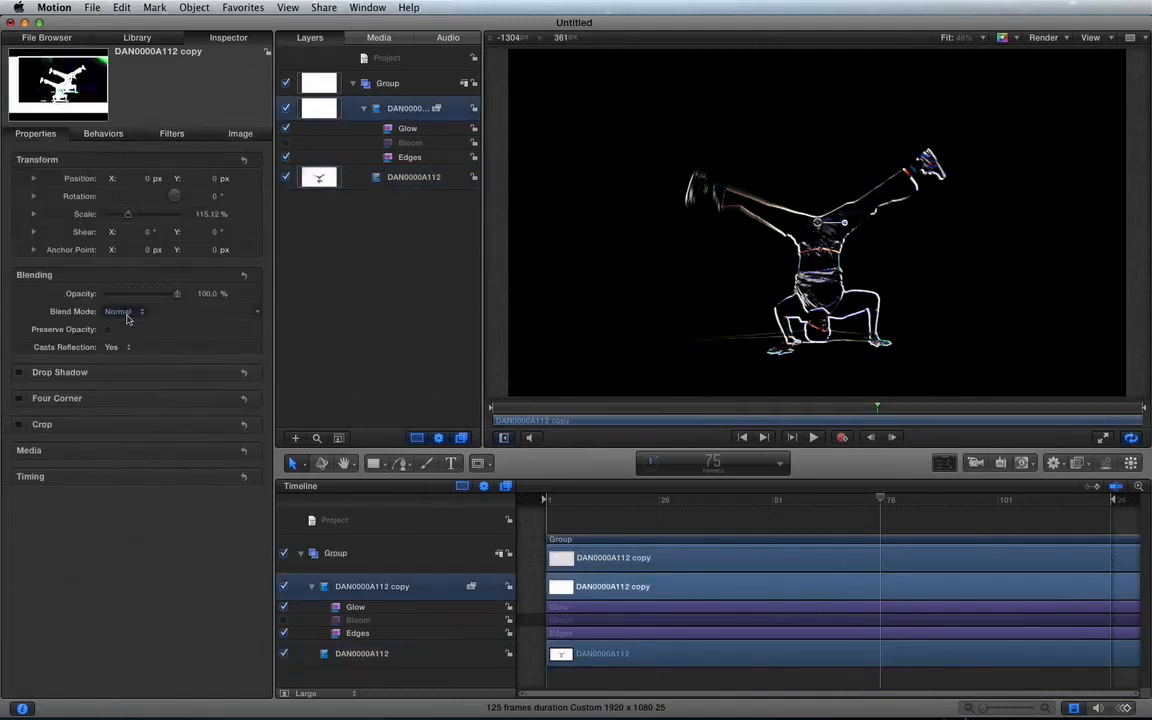
{"action": "left_click", "coordinate": [127, 317]}
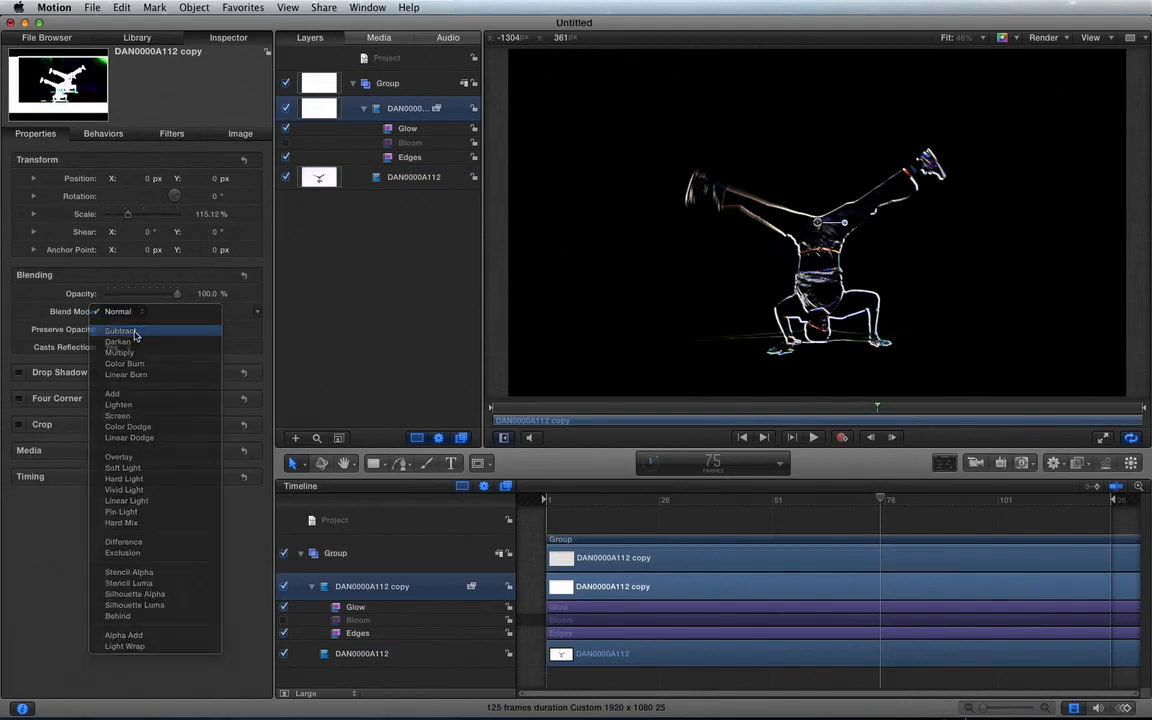
{"action": "left_click", "coordinate": [136, 333]}
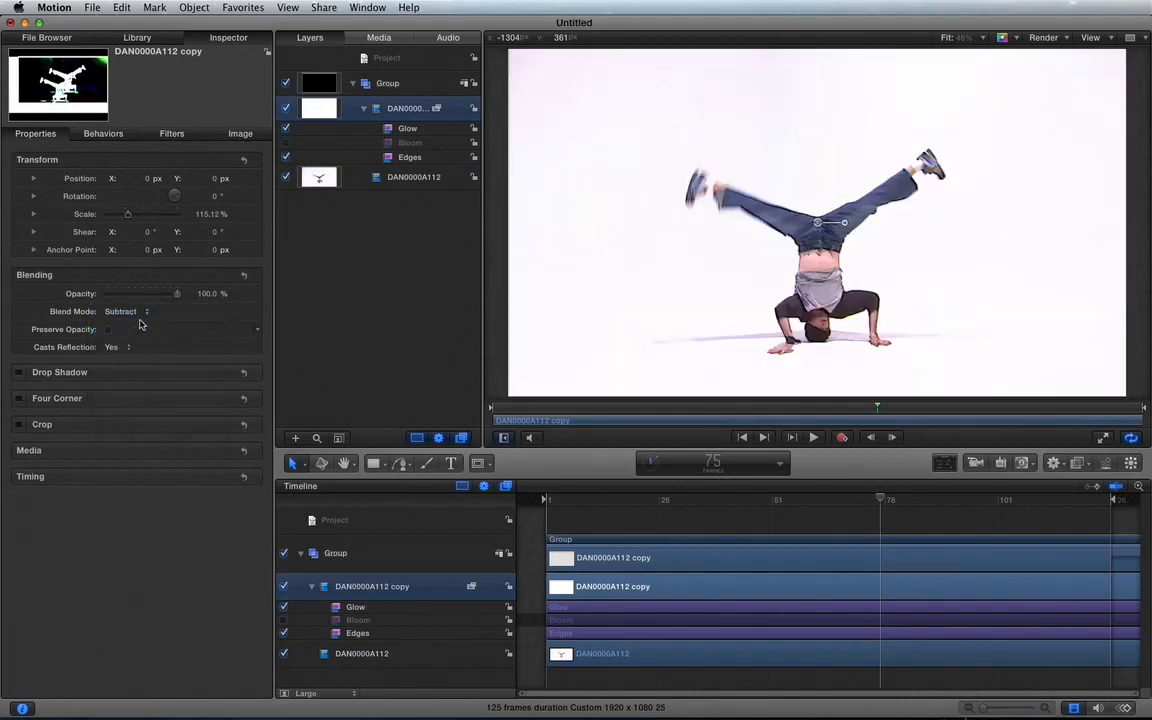
{"action": "left_click", "coordinate": [286, 177]}
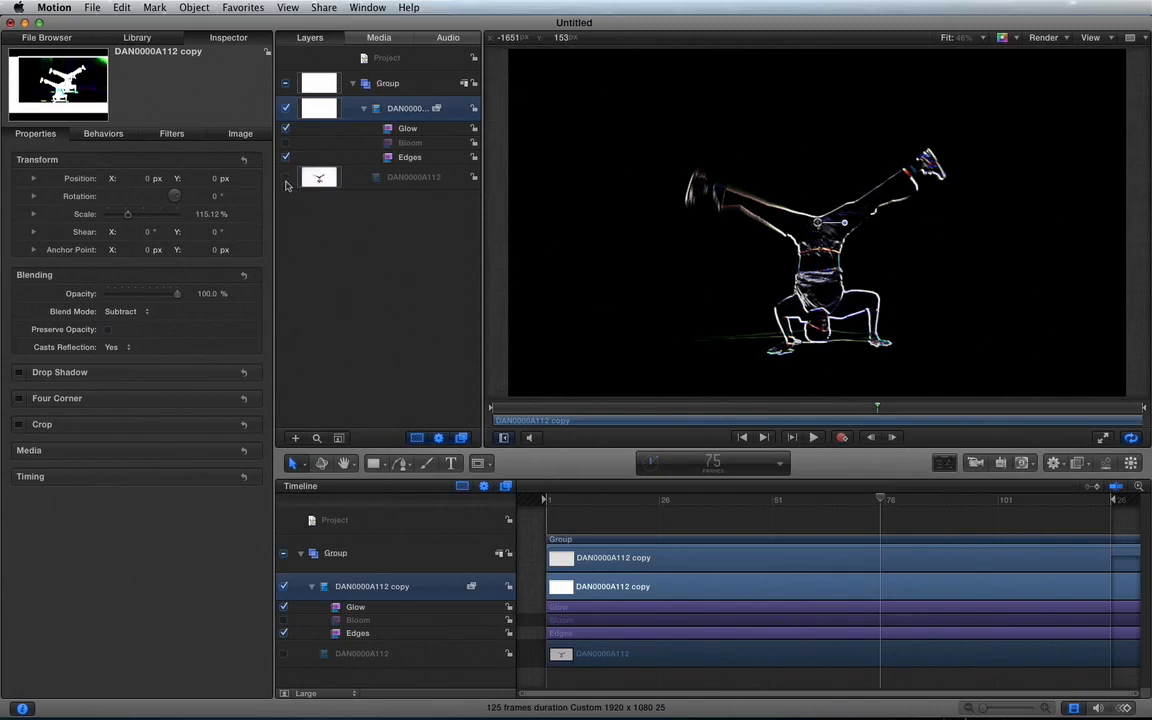
{"action": "left_click", "coordinate": [286, 177]}
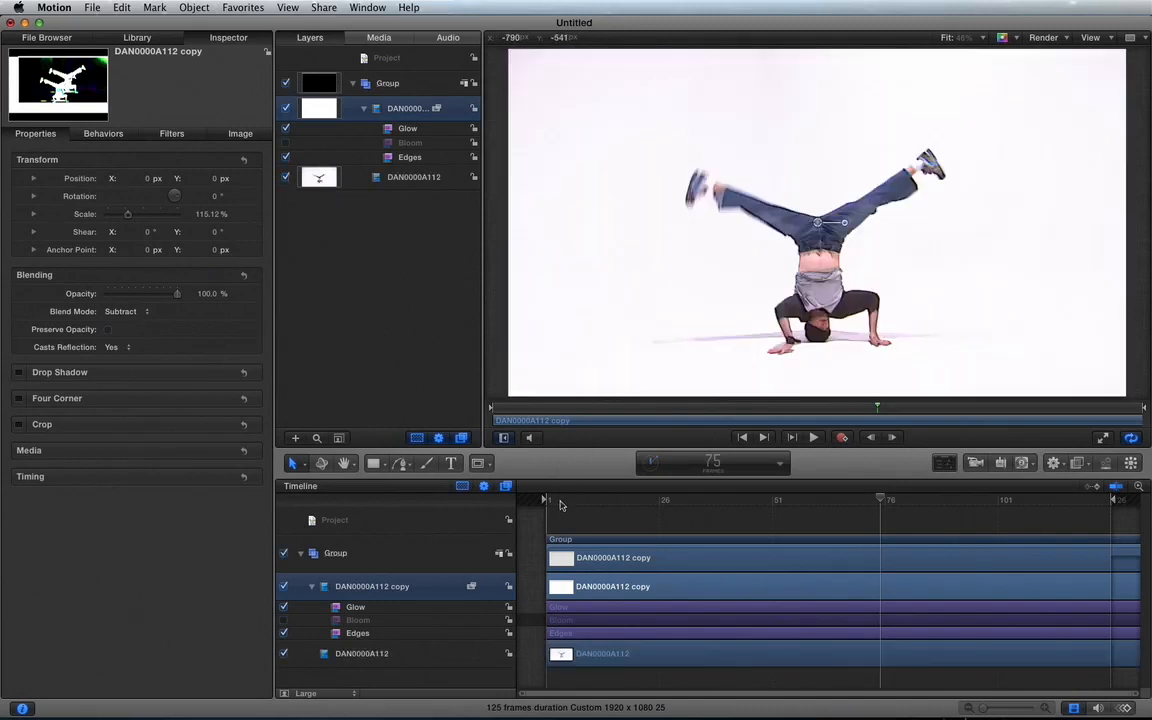
Play the Subtract blend from the start of the timeline to review it, and stop at frame 89.
{"action": "left_click_drag", "start_coordinate": [560, 505], "coordinate": [506, 502]}
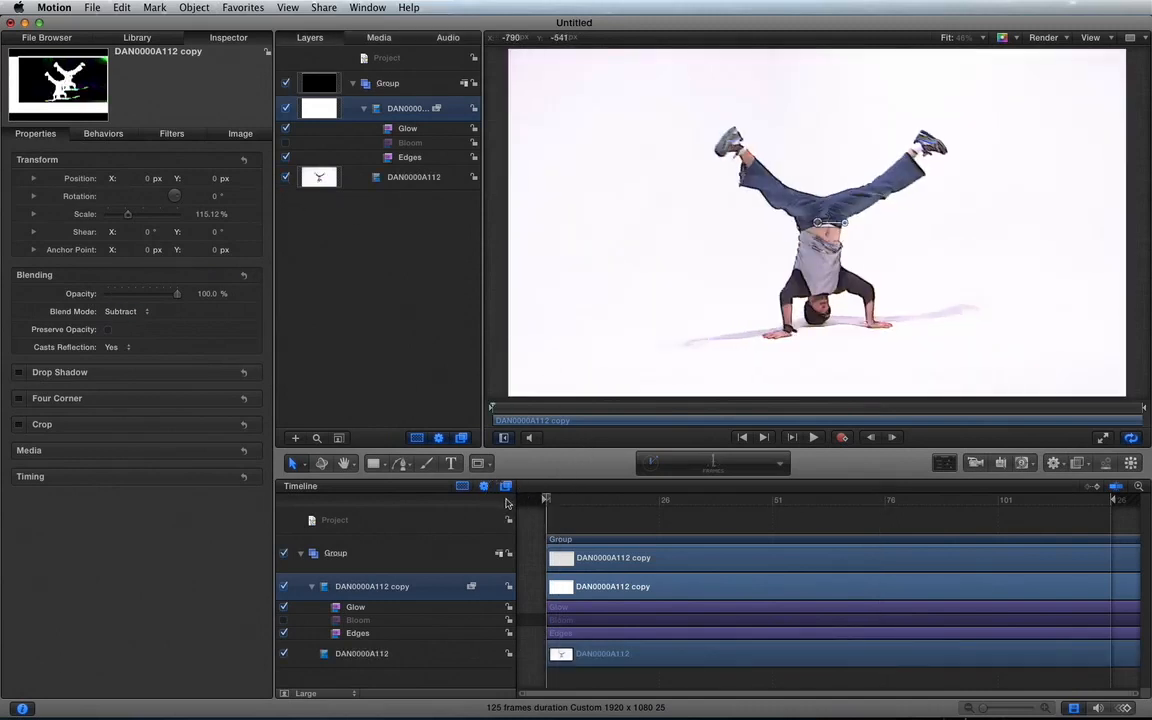
{"action": "key", "text": "space"}
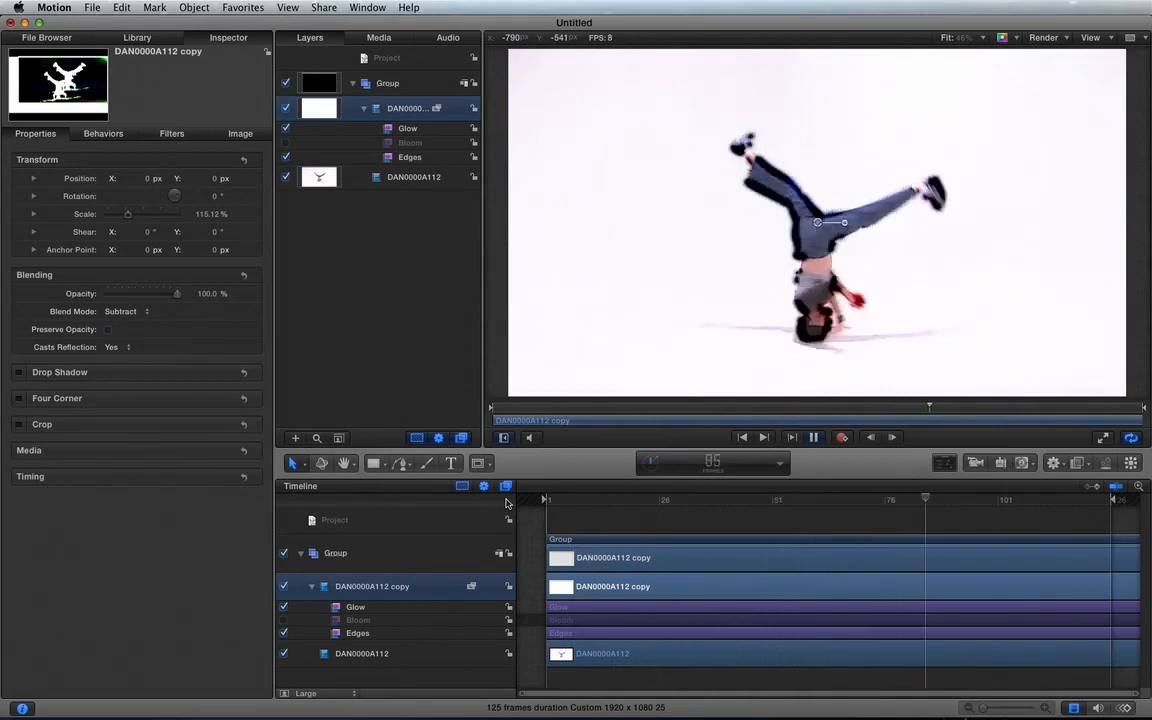
{"action": "key", "text": "space"}
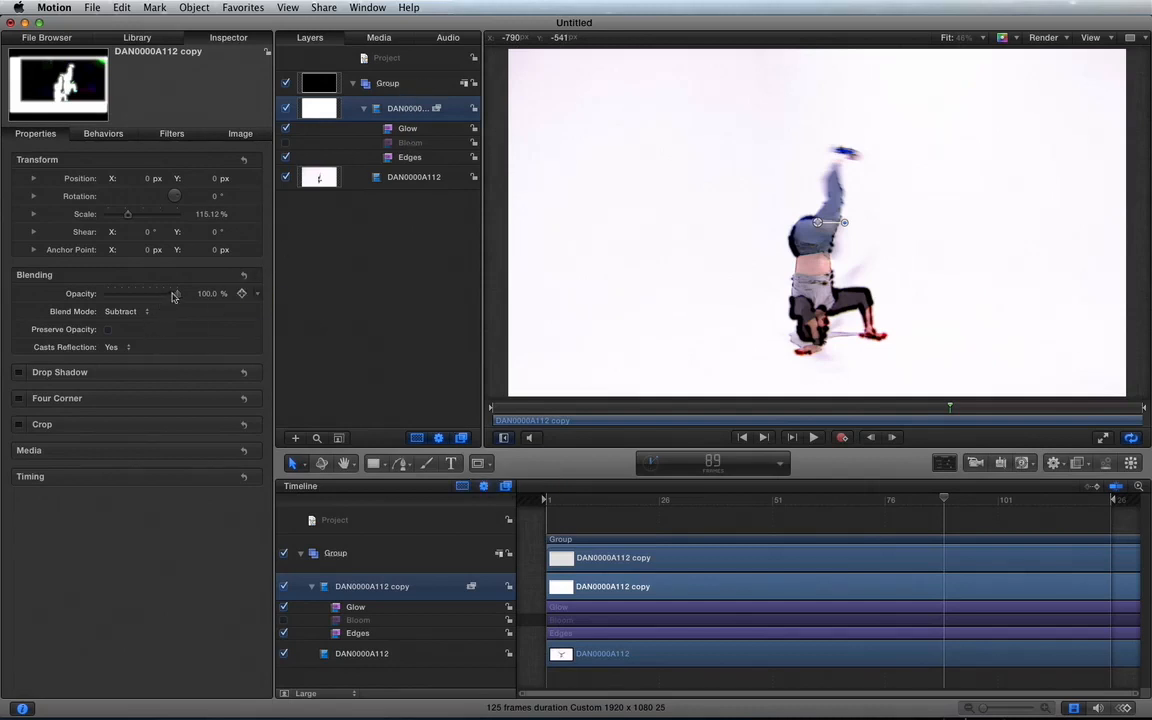
Lower the DAN0000A112 copy's opacity to about 29% and play from the first frame to review the fainter outline.
{"action": "left_click_drag", "start_coordinate": [178, 296], "coordinate": [130, 300]}
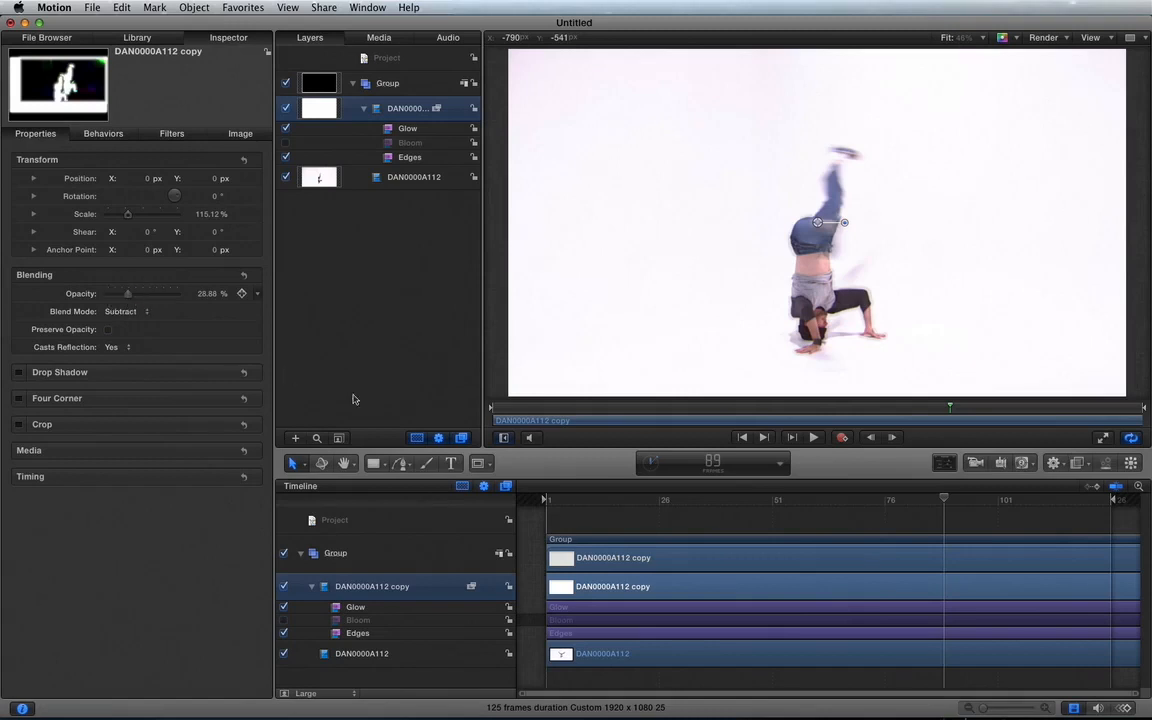
{"action": "left_click_drag", "start_coordinate": [566, 503], "coordinate": [546, 502]}
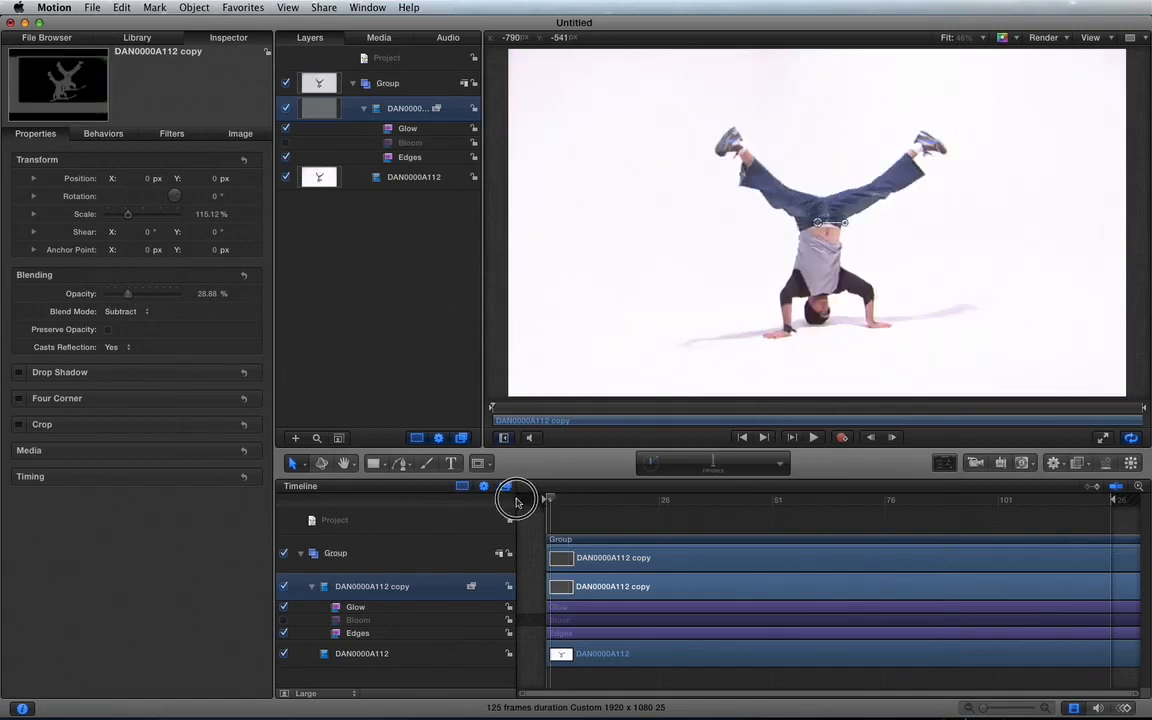
{"action": "key", "text": "space"}
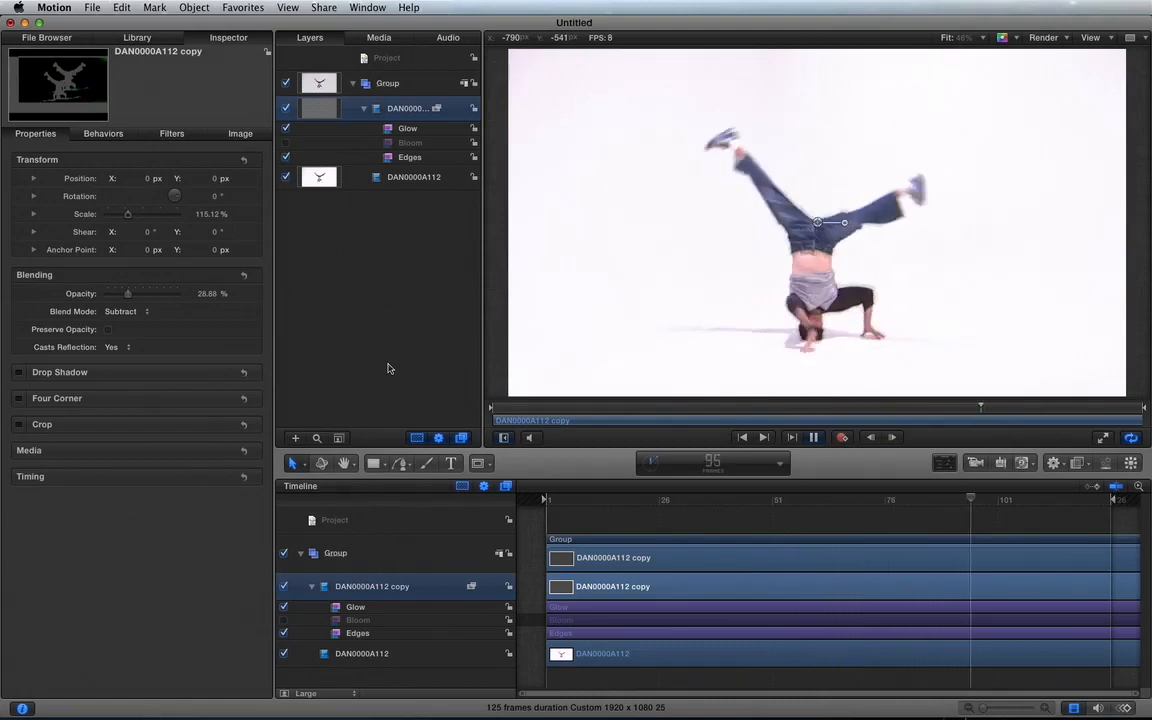
{"action": "key", "text": "space"}
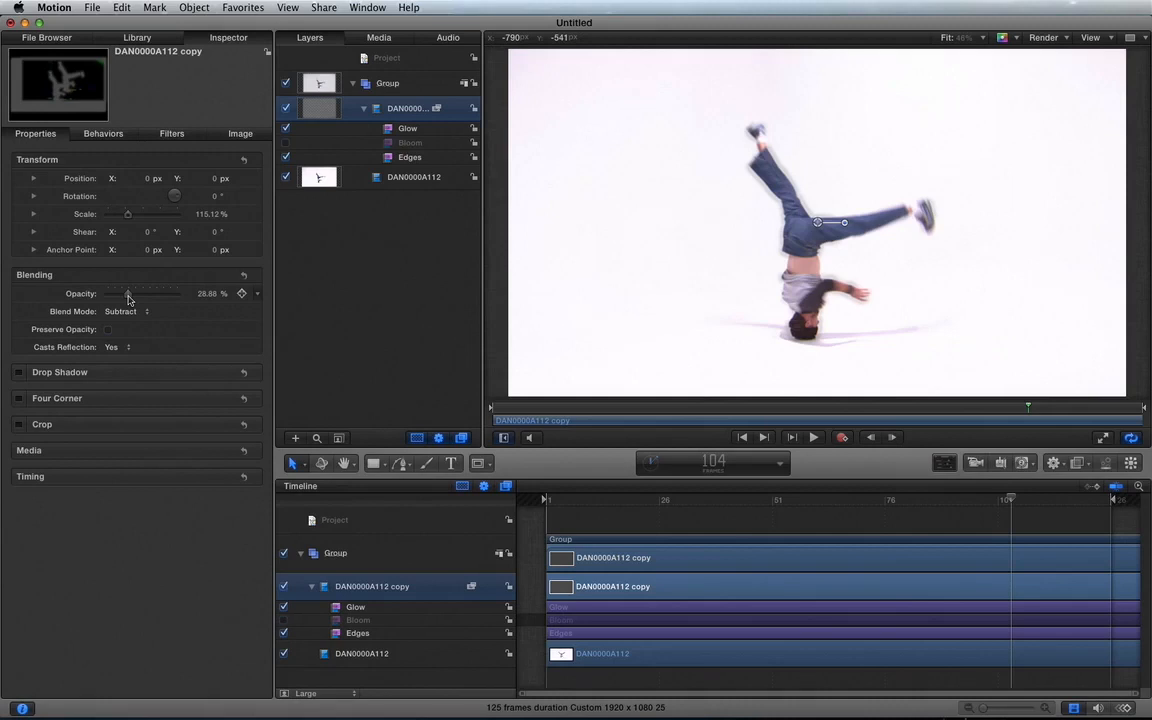
Set the DAN0000A112 copy's opacity to about 64% and play from the start, stopping at frame 64.
{"action": "left_click_drag", "start_coordinate": [128, 297], "coordinate": [153, 296]}
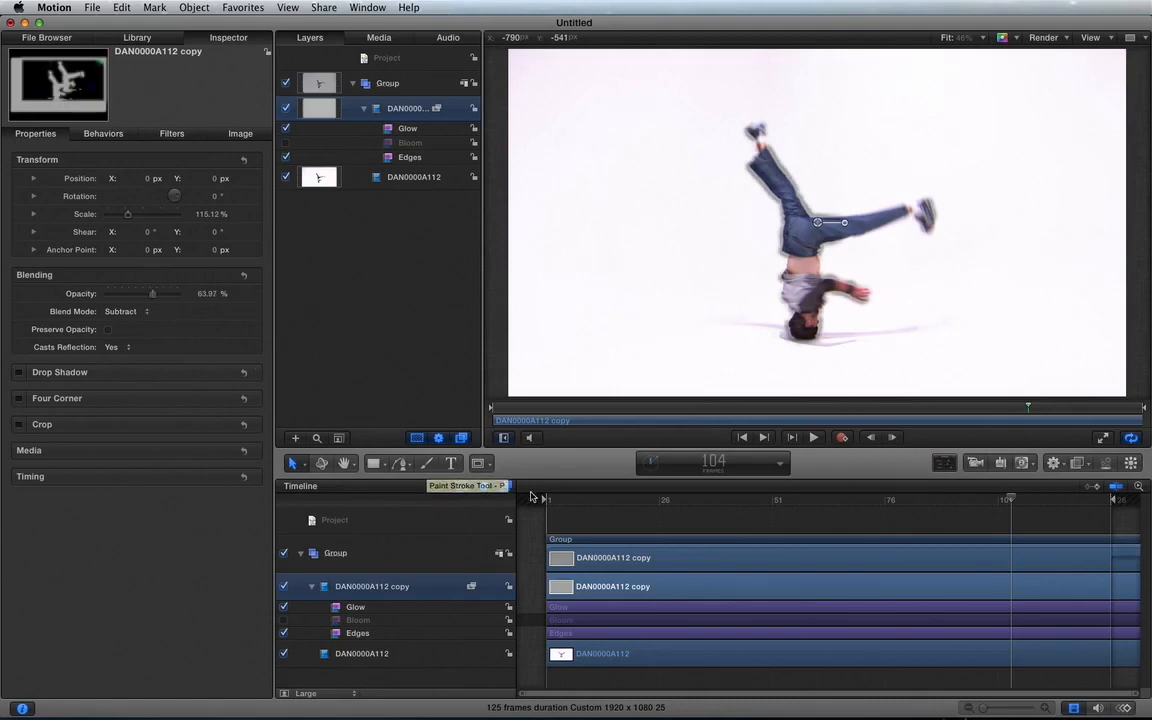
{"action": "left_click", "coordinate": [564, 502]}
{"action": "left_click_drag", "start_coordinate": [564, 505], "coordinate": [528, 501]}
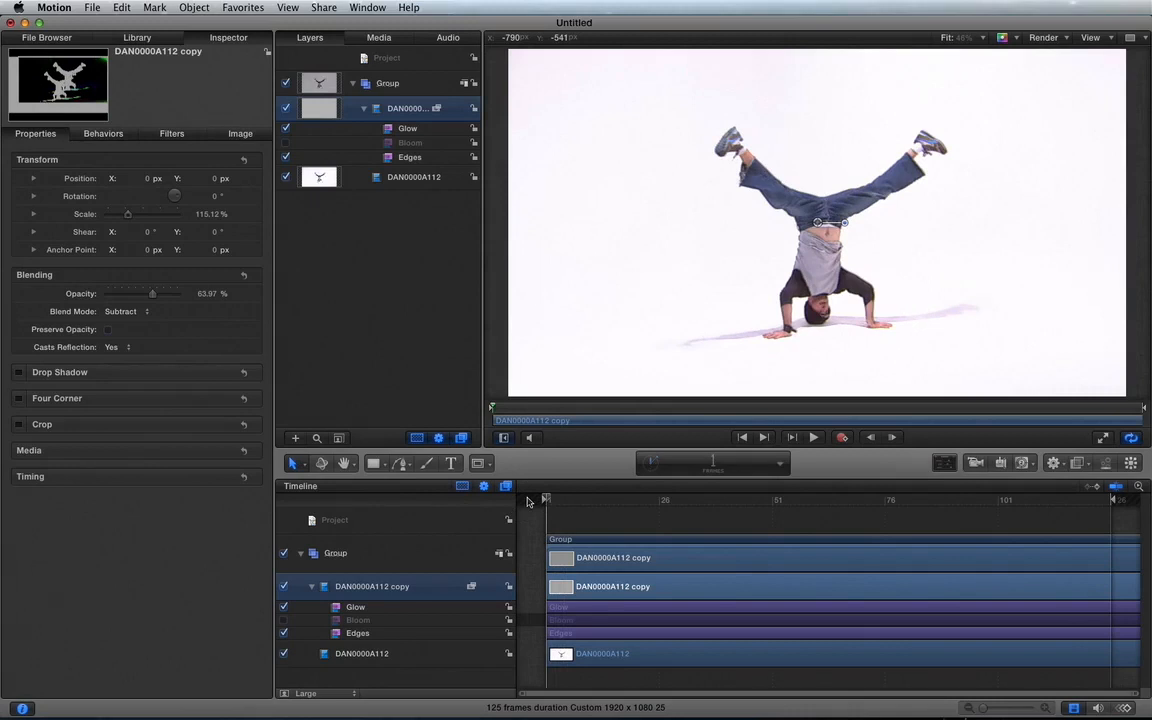
{"action": "key", "text": "space"}
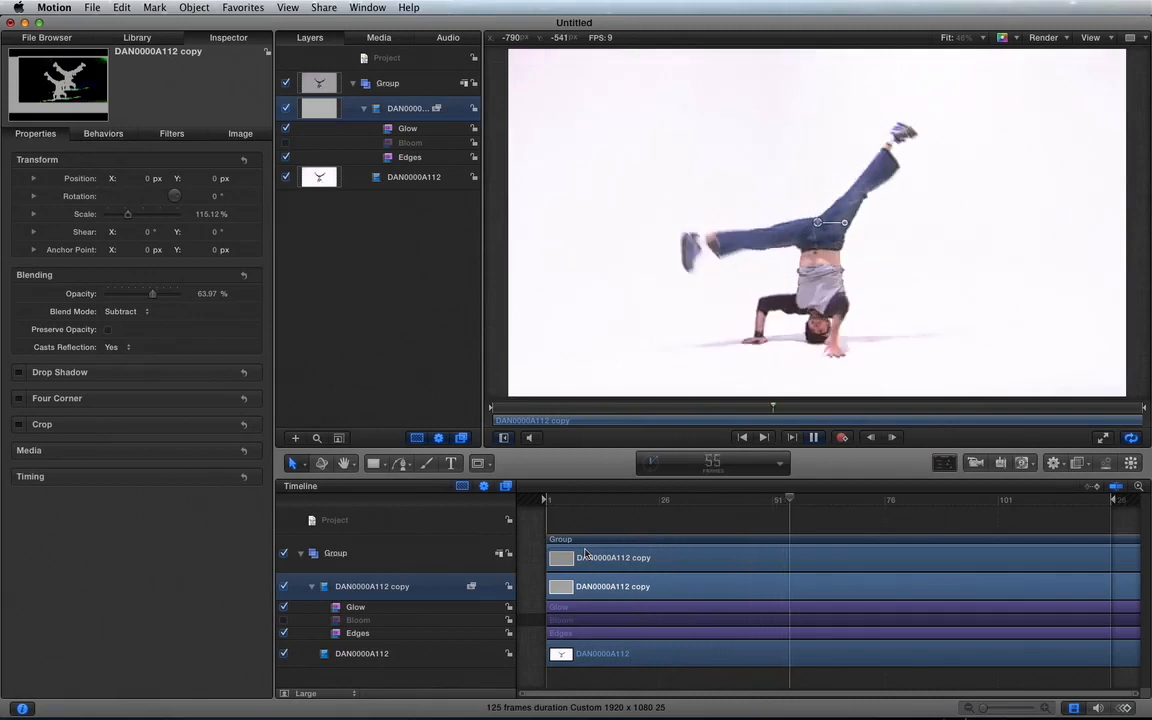
{"action": "key", "text": "space"}
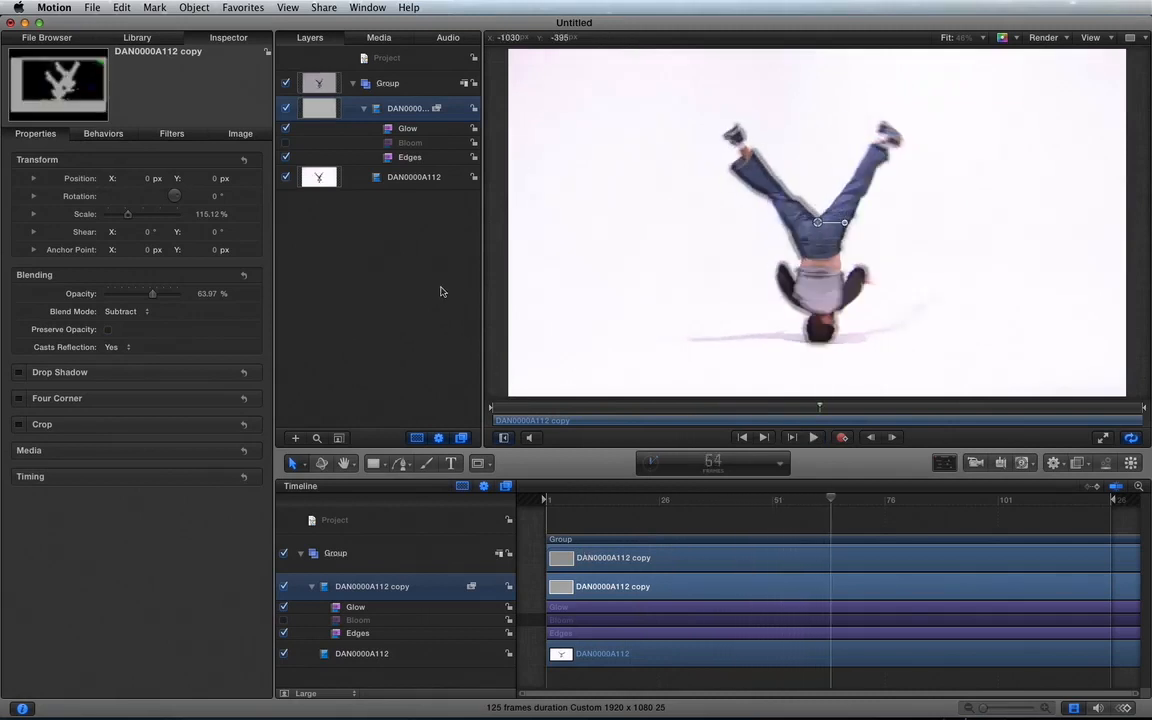
Delete the disabled Bloom filter from the DAN0000A112 copy and hide the File Browser and Inspector pane.
{"action": "left_click", "coordinate": [354, 143]}
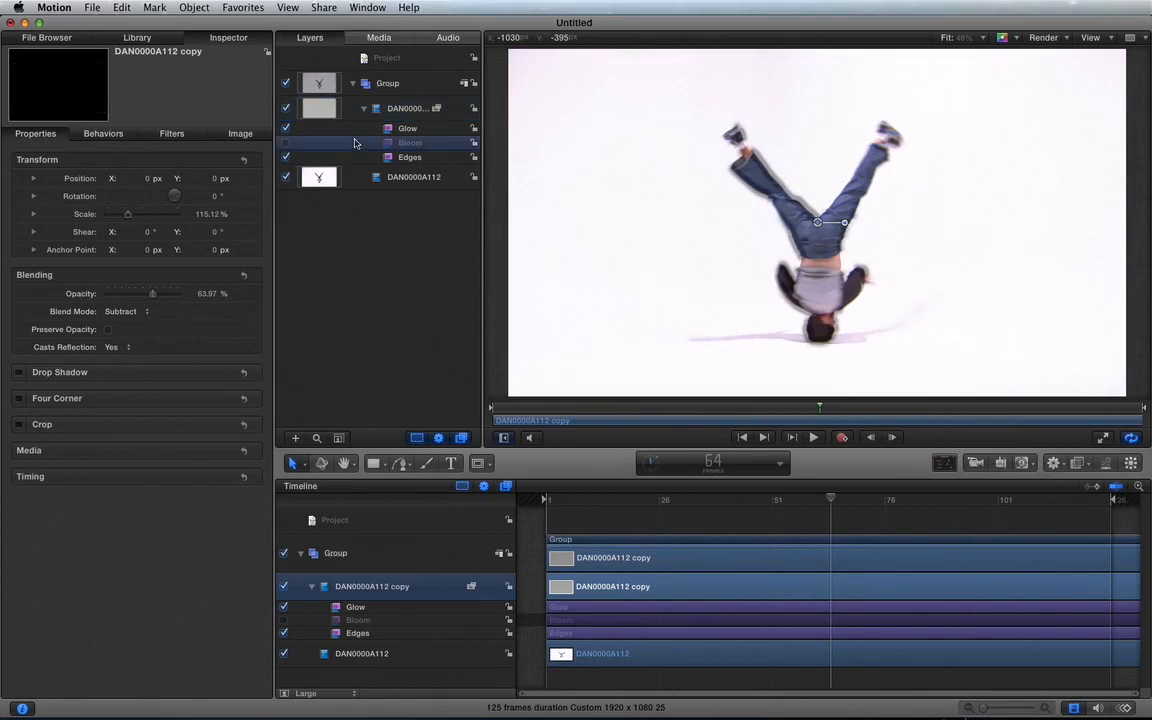
{"action": "key", "text": "Delete"}
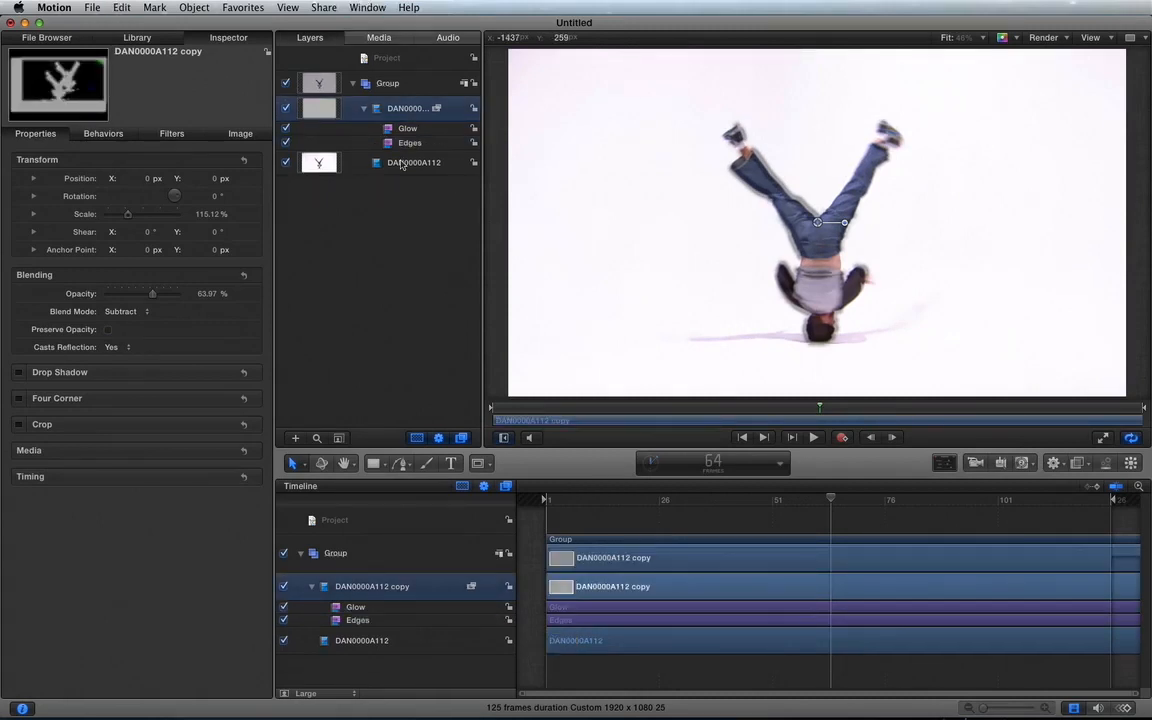
{"action": "key", "text": "super+1"}
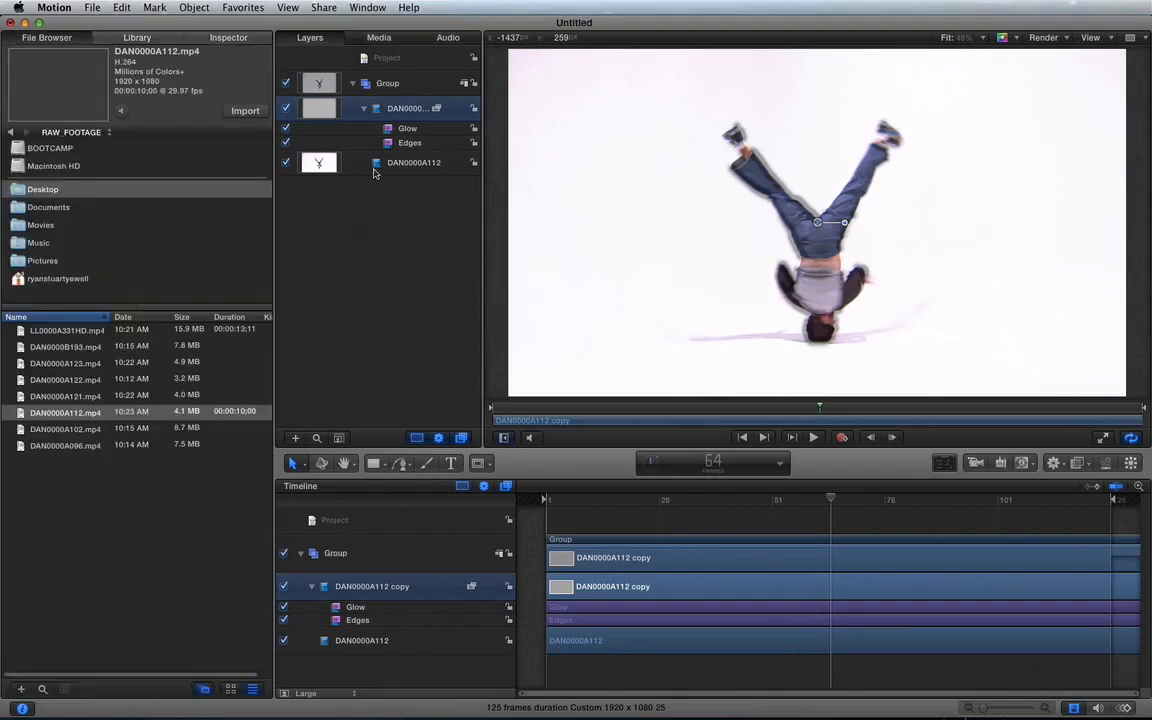
{"action": "key", "text": "super+1"}
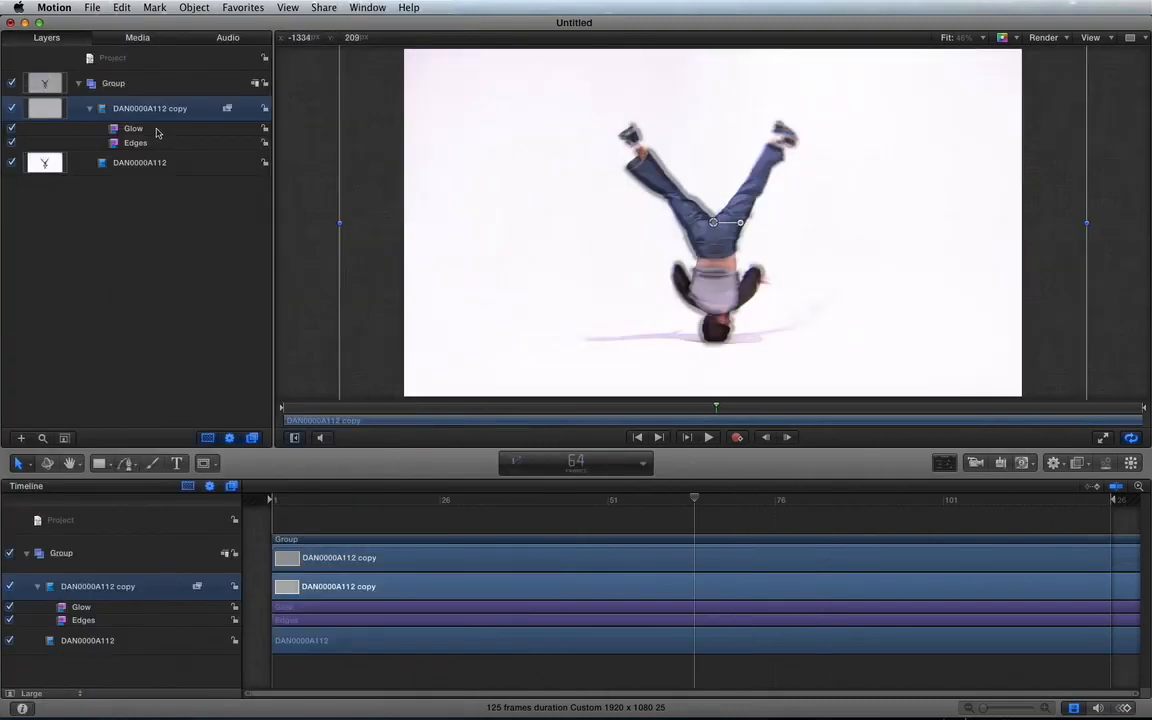
Hide the original DAN0000A112 layer and turn off the Glow and Edges filters on the copy.
{"action": "left_click", "coordinate": [12, 163]}
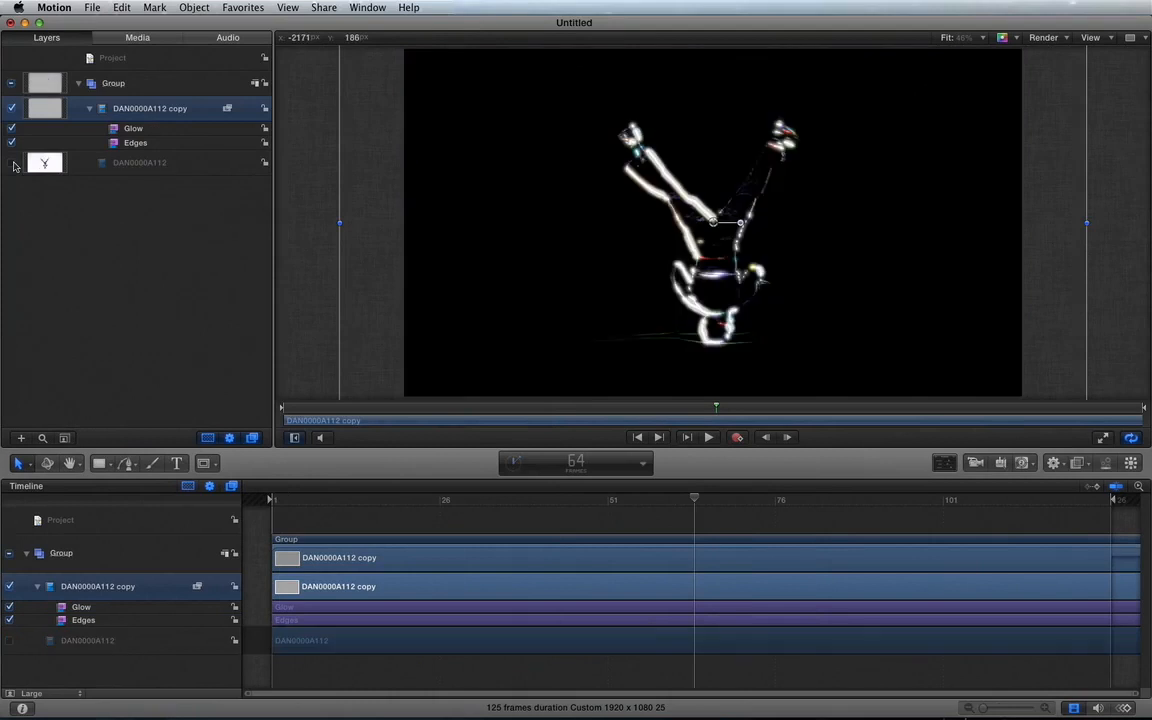
{"action": "left_click", "coordinate": [143, 131]}
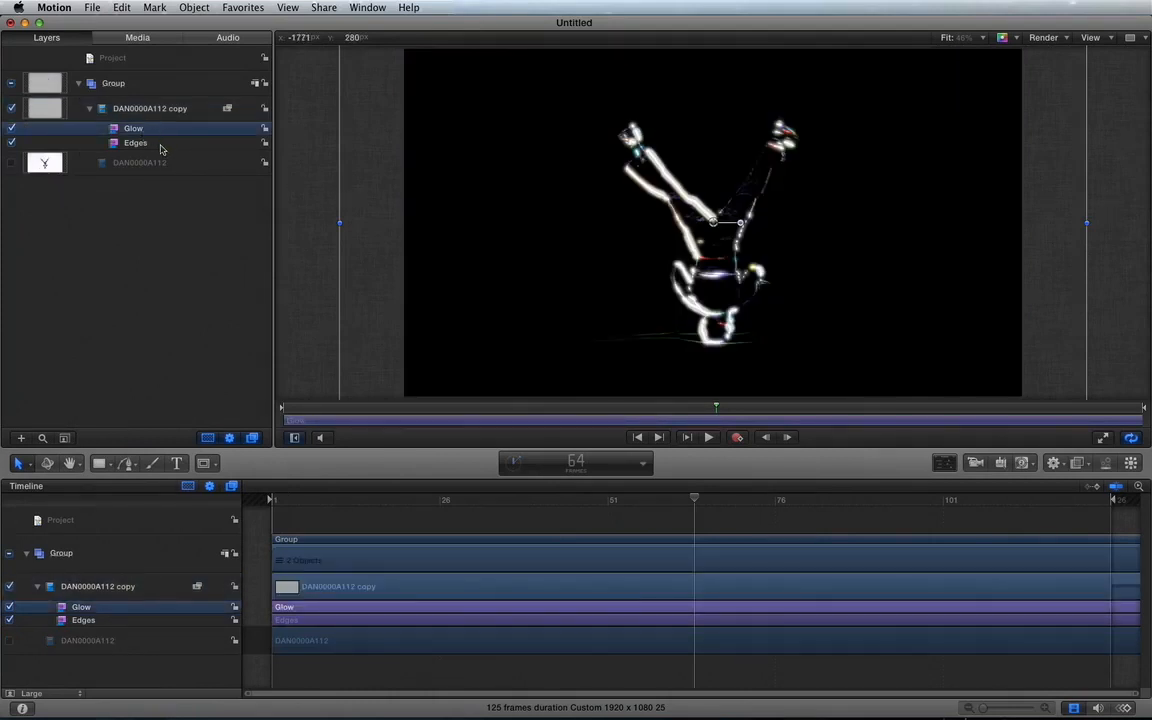
{"action": "left_click", "coordinate": [160, 145]}
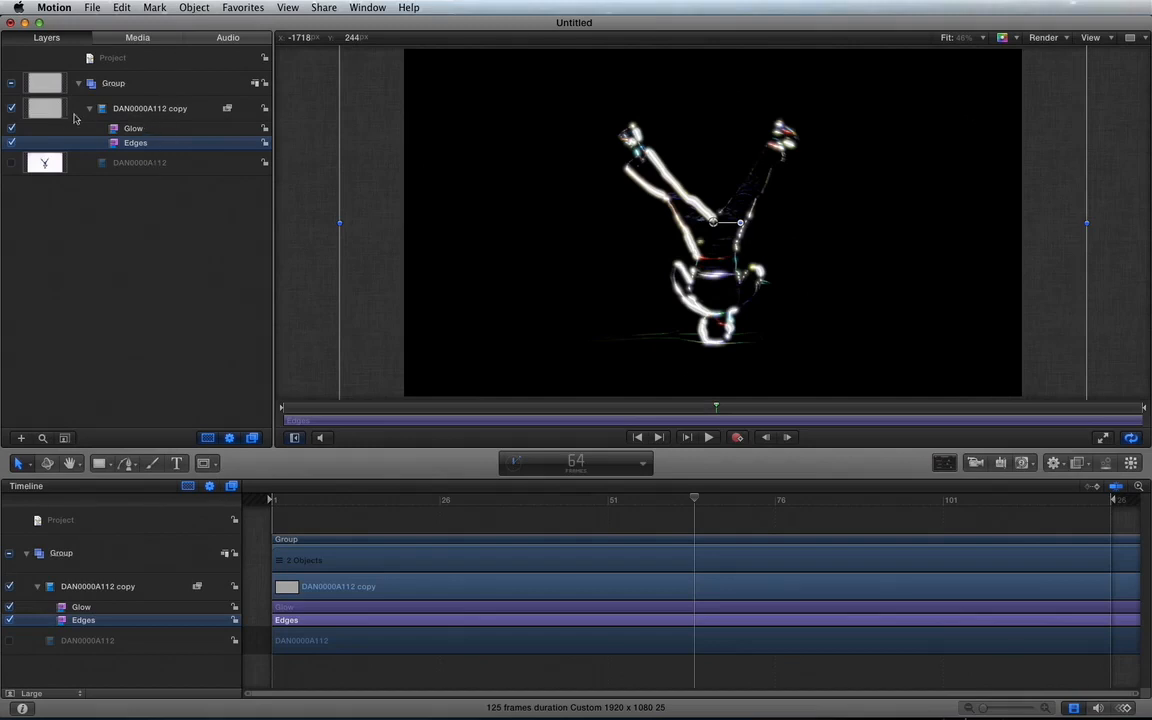
{"action": "left_click", "coordinate": [10, 129]}
{"action": "left_click", "coordinate": [10, 142]}
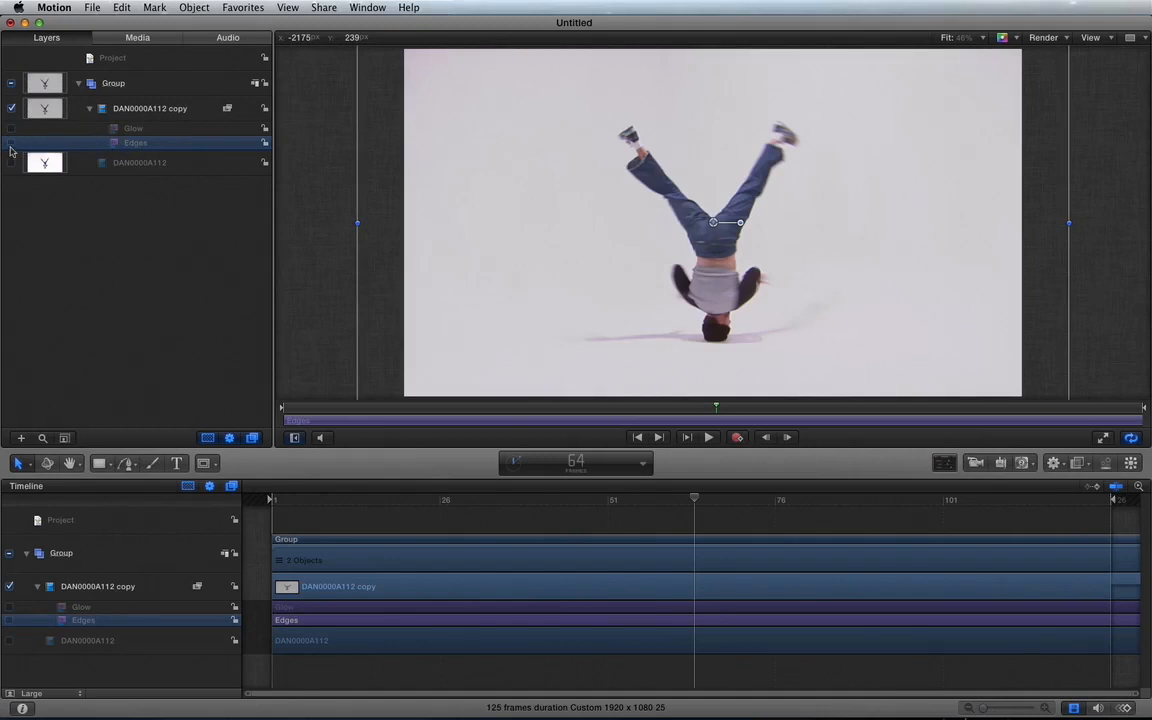
Toggle the copy's Edges and Glow filters to compare their effects, leaving Edges and Glow both enabled.
{"action": "left_click", "coordinate": [10, 143]}
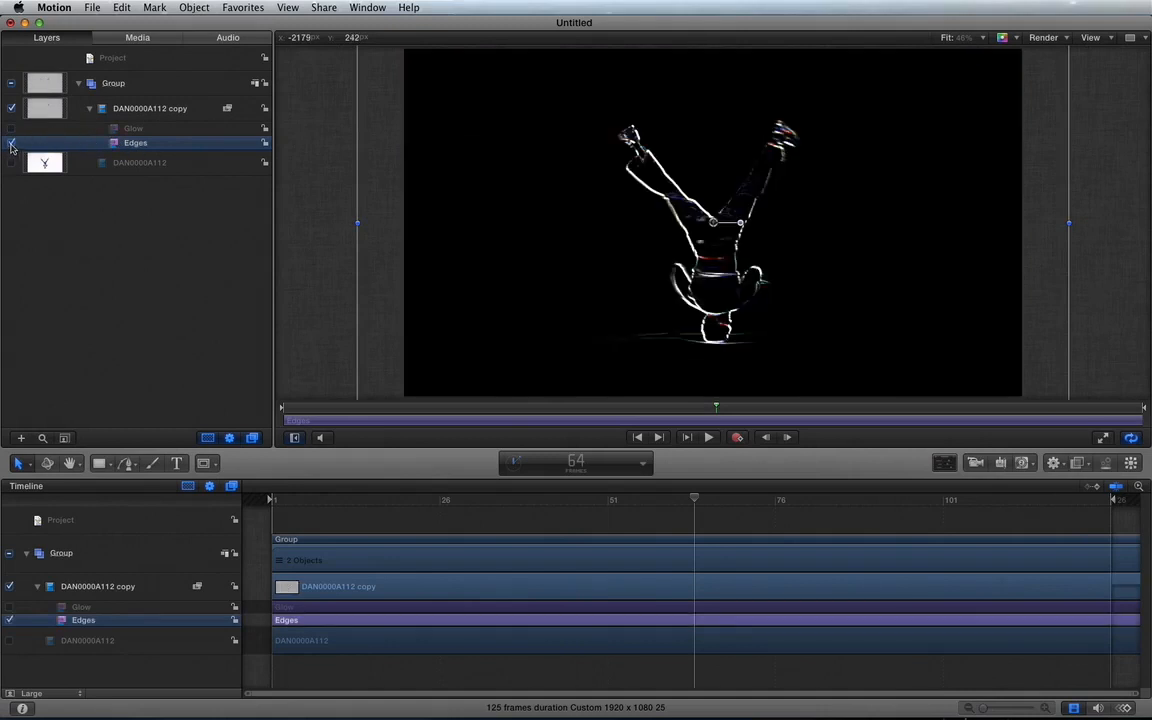
{"action": "left_click", "coordinate": [10, 143]}
{"action": "left_click", "coordinate": [10, 143]}
{"action": "left_click", "coordinate": [10, 143]}
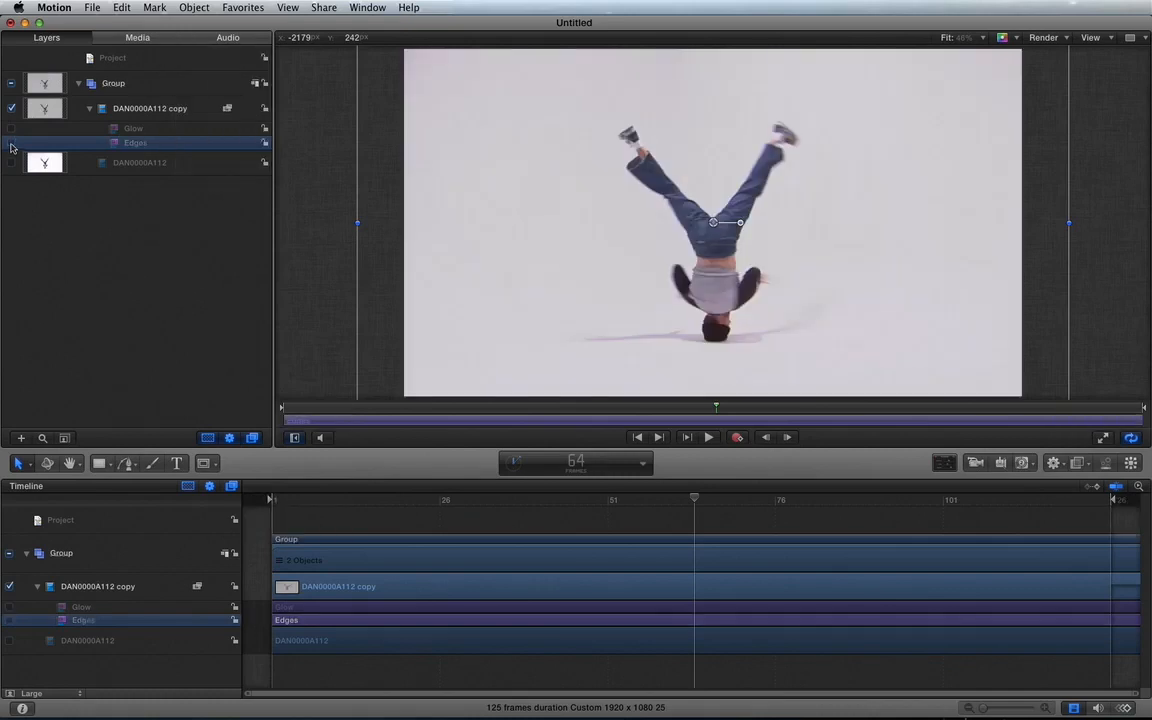
{"action": "left_click", "coordinate": [11, 128]}
{"action": "left_click", "coordinate": [11, 128]}
{"action": "left_click", "coordinate": [11, 143]}
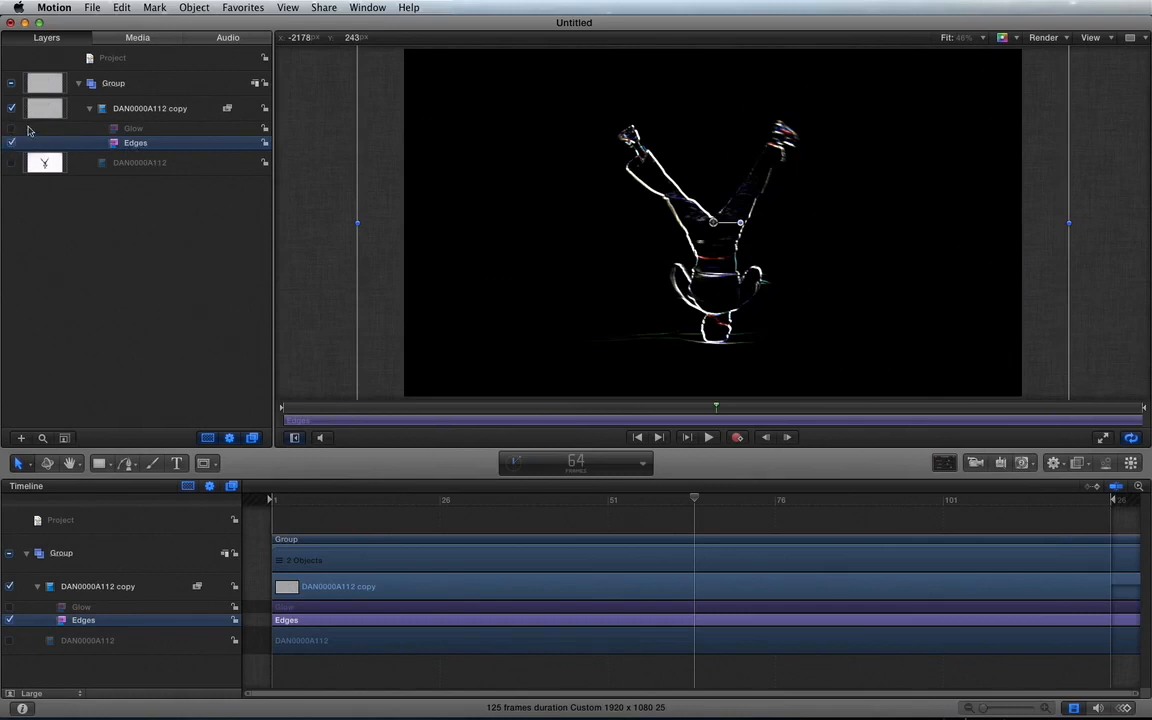
{"action": "left_click", "coordinate": [11, 128]}
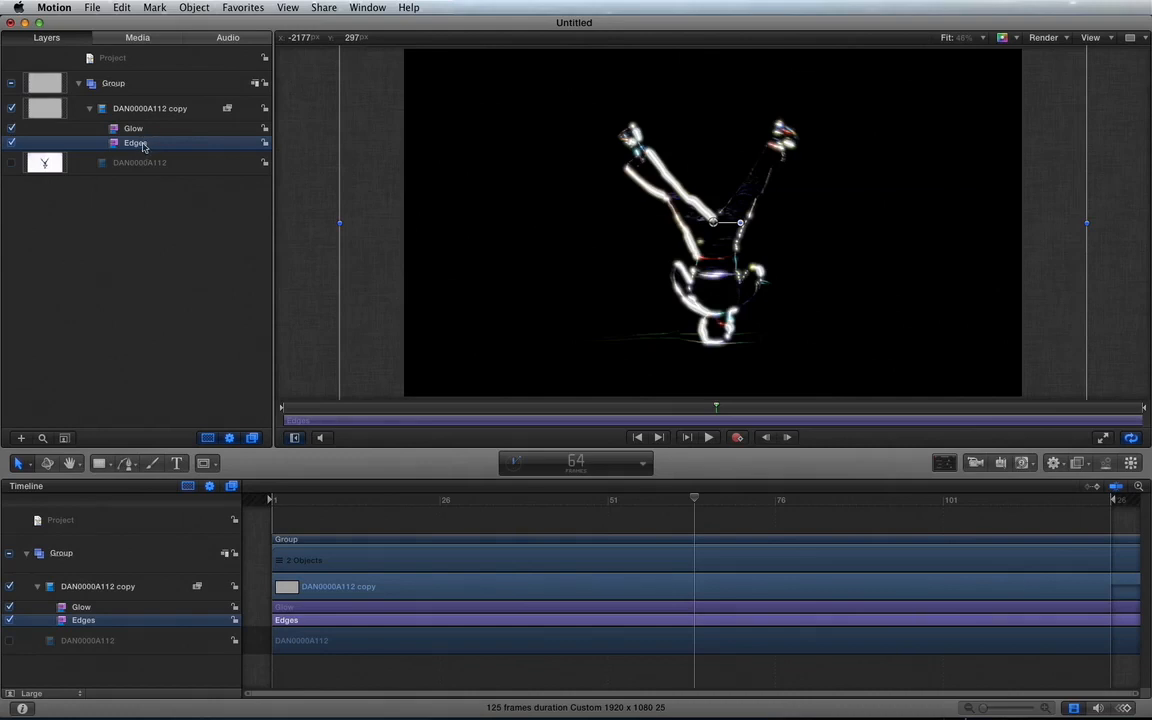
Set the copy's Glow radius to 100 and its opacity to 3.00 at frame 64, and close the filter's HUD.
{"action": "left_click", "coordinate": [133, 128]}
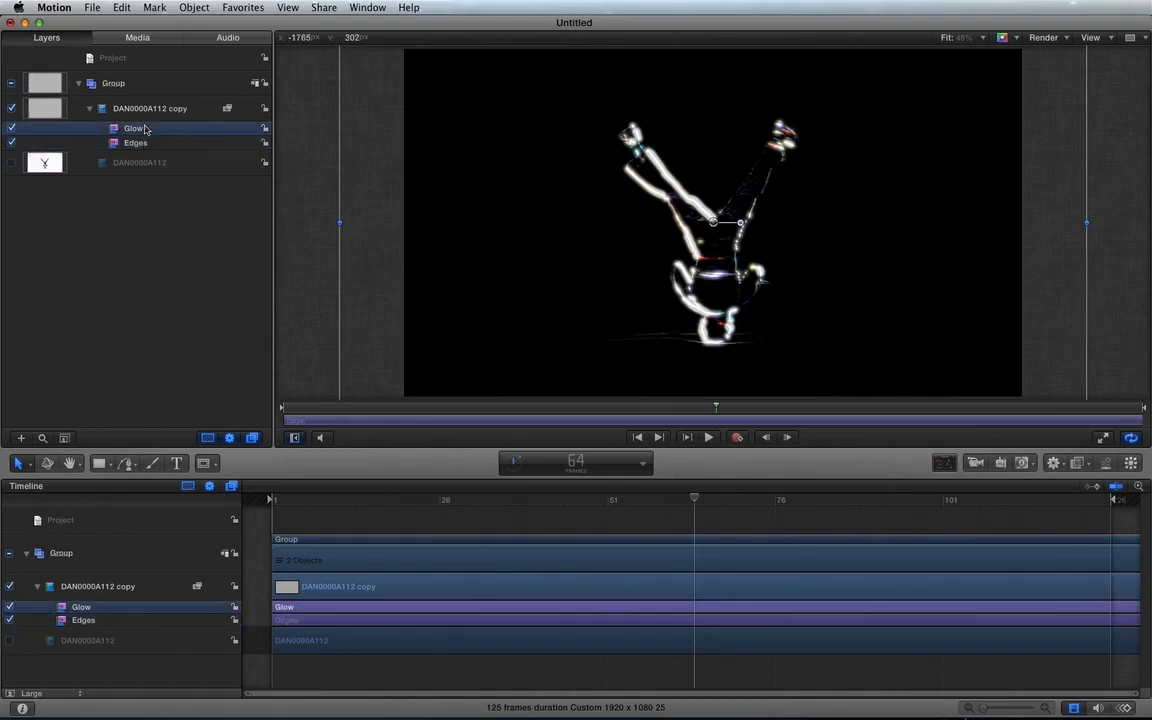
{"action": "key", "text": "F7"}
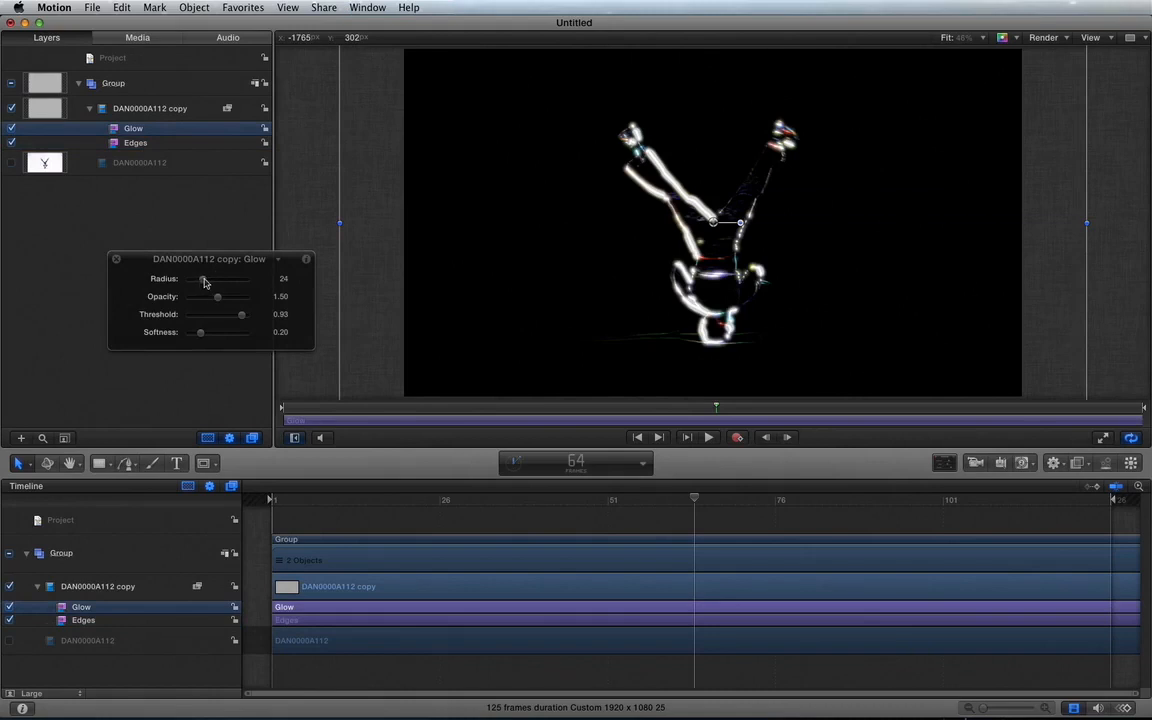
{"action": "left_click_drag", "start_coordinate": [204, 282], "coordinate": [314, 293]}
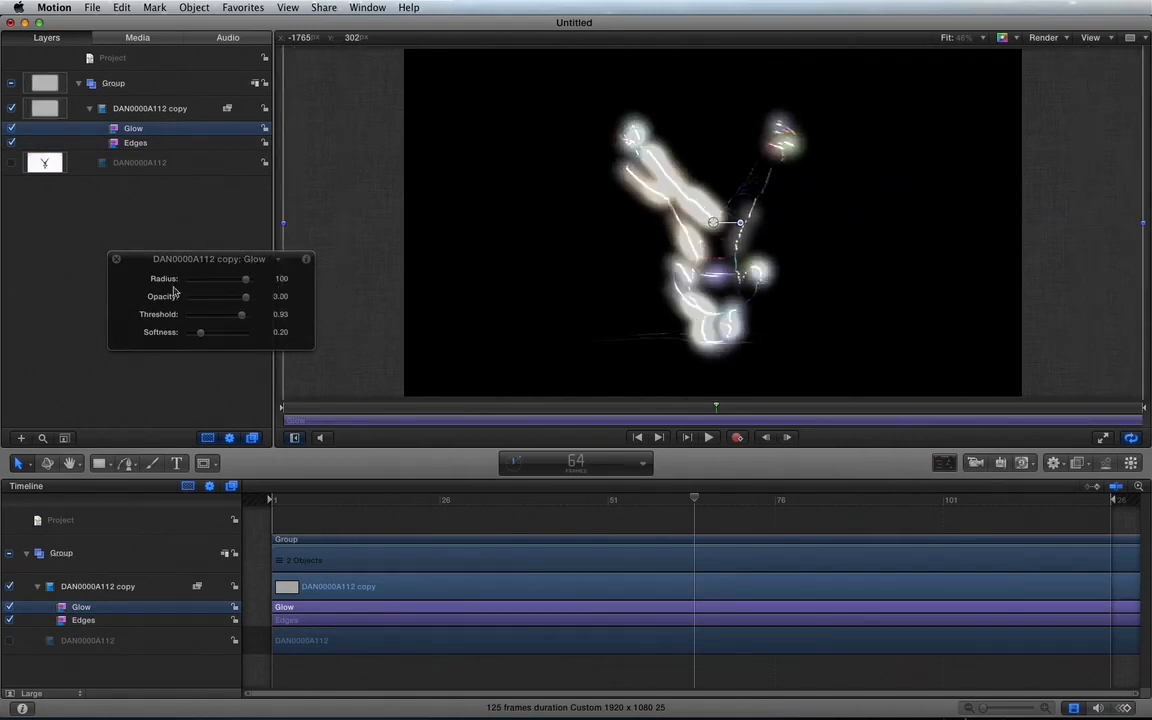
{"action": "left_click", "coordinate": [117, 260]}
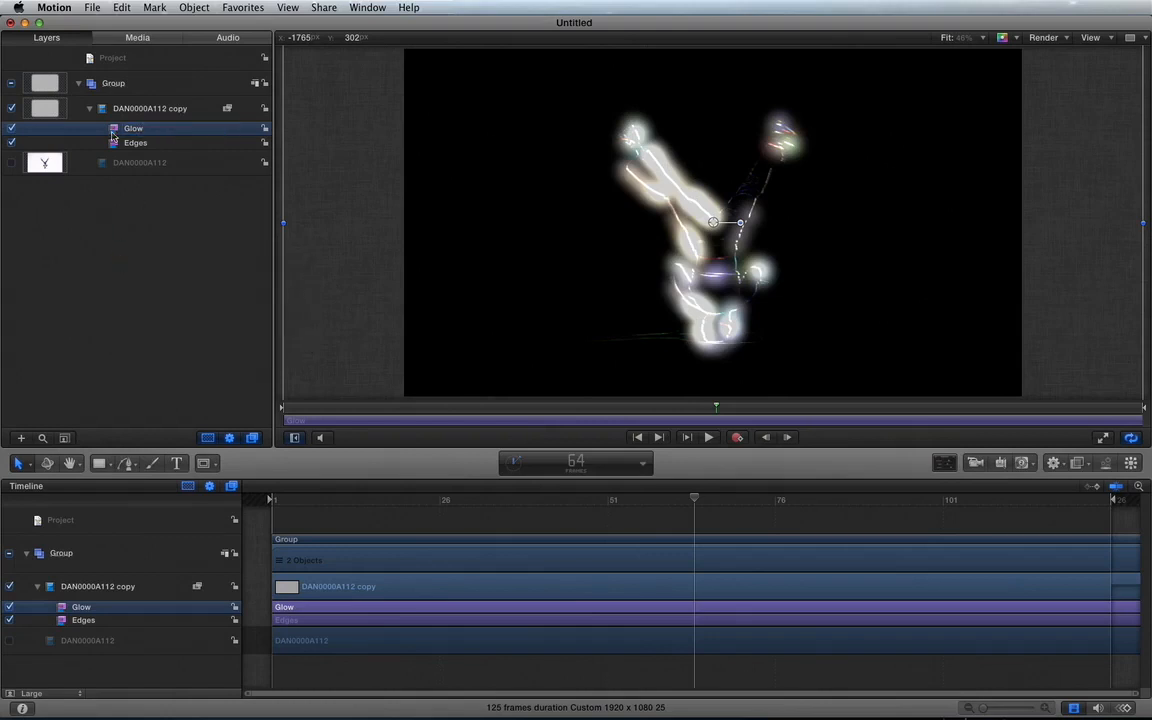
Move the Glow filter below Edges in the copy's filter stack and turn off Edges to isolate the Glow.
{"action": "left_click_drag", "start_coordinate": [113, 131], "coordinate": [113, 151]}
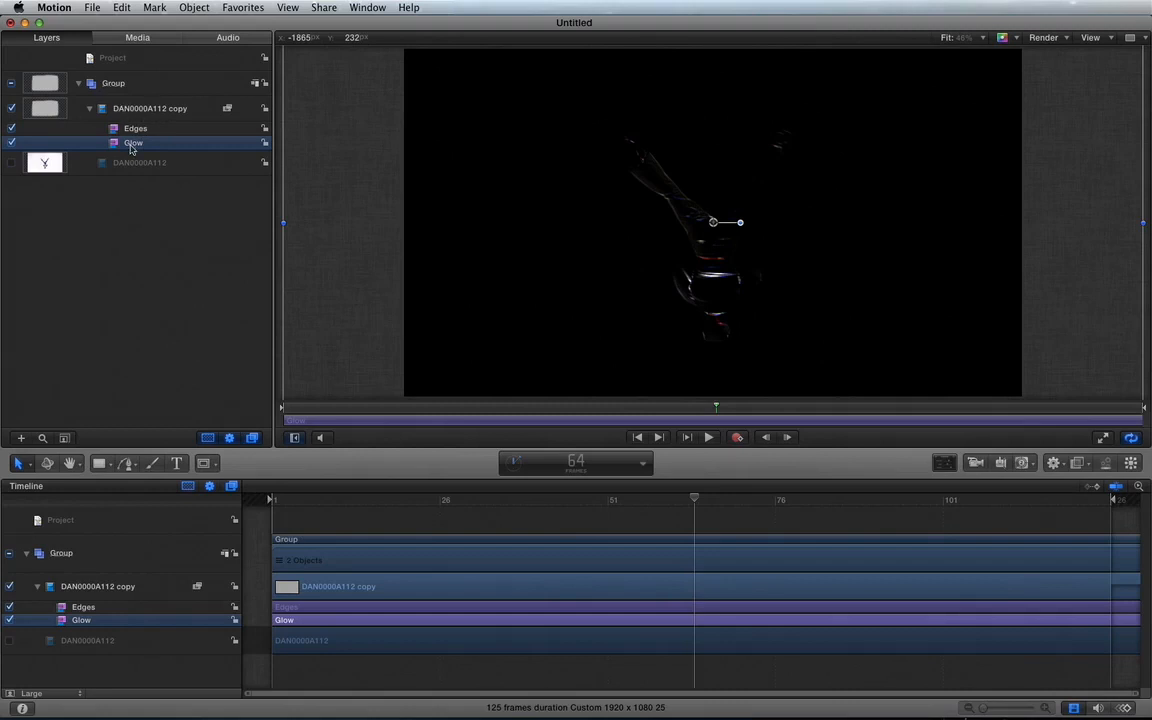
{"action": "double_click", "coordinate": [132, 144]}
{"action": "left_click", "coordinate": [11, 129]}
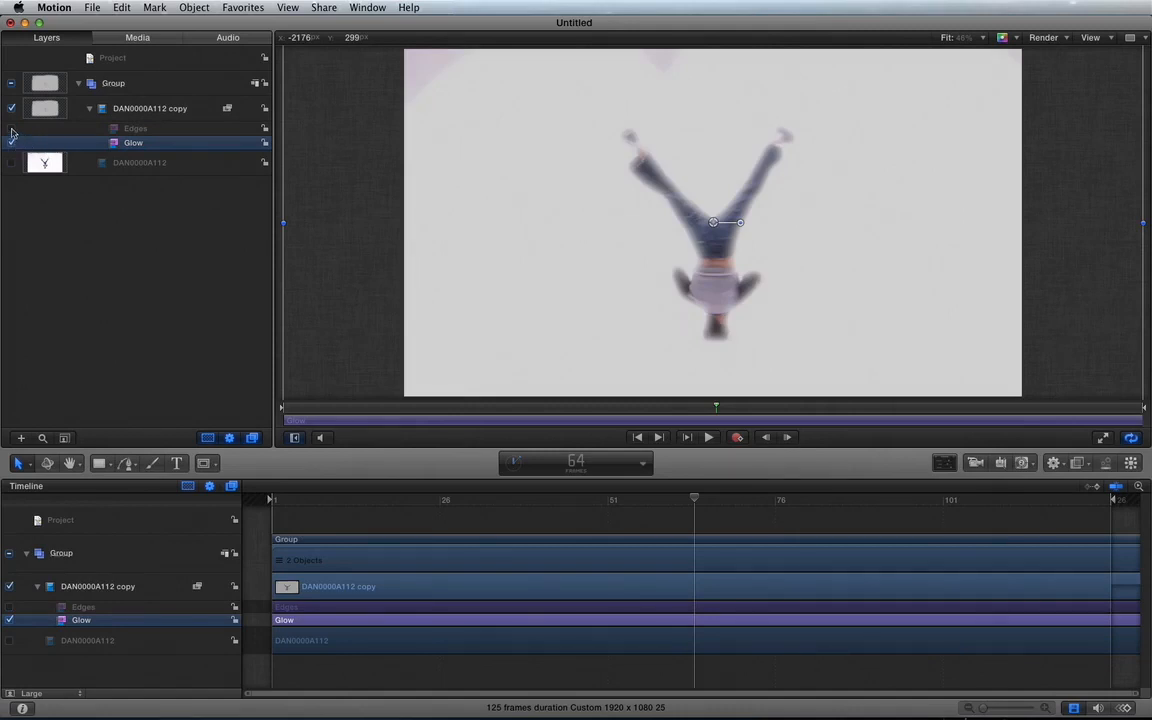
Turn Edges back on, move the Glow filter above it, and toggle Glow off and on to compare the results.
{"action": "left_click", "coordinate": [11, 129]}
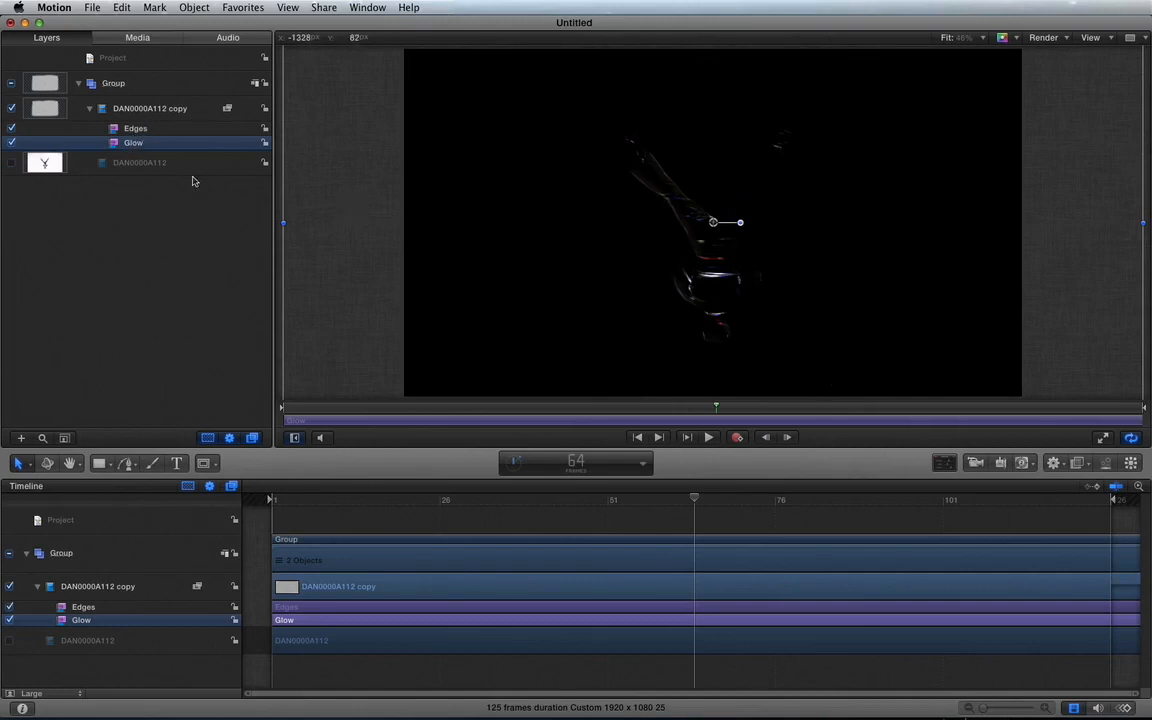
{"action": "mouse_move", "coordinate": [133, 144]}
{"action": "left_mouse_down"}
{"action": "mouse_move", "coordinate": [129, 121]}
{"action": "mouse_move", "coordinate": [134, 130]}
{"action": "left_mouse_up"}
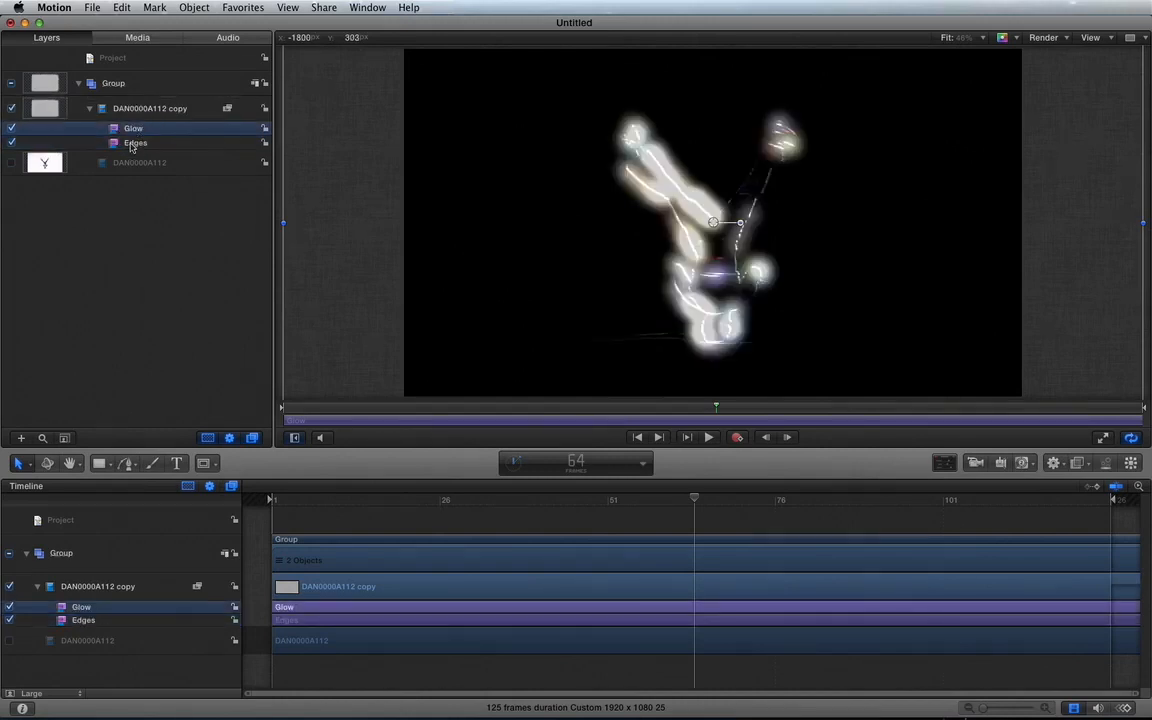
{"action": "left_click", "coordinate": [131, 146]}
{"action": "left_click", "coordinate": [12, 128]}
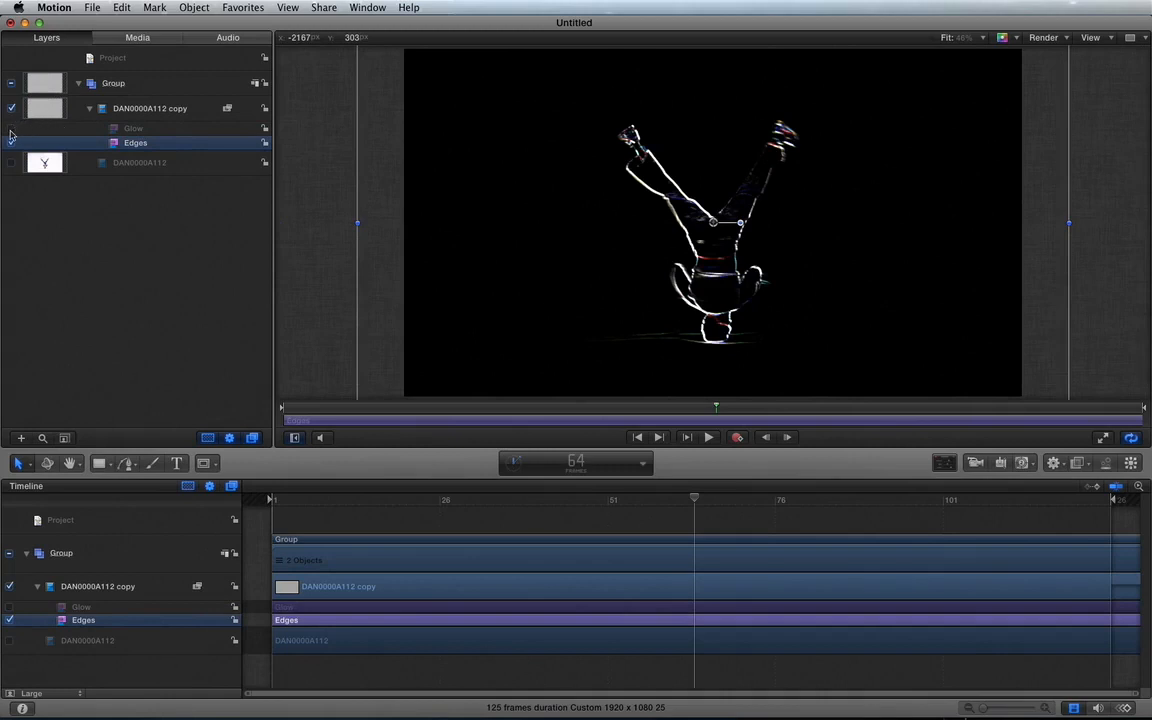
{"action": "left_click", "coordinate": [12, 128]}
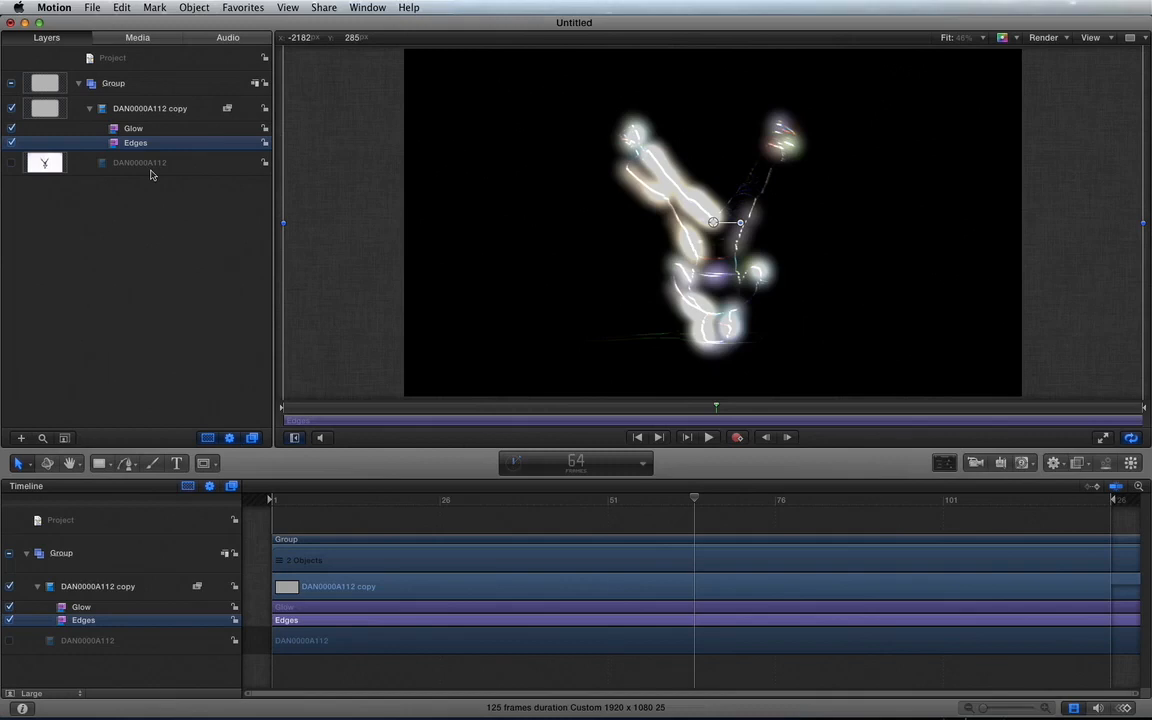
Show the project's file browser and delete the Edges filter and the DAN0000A112 copy layer.
{"action": "key", "text": "super+1"}
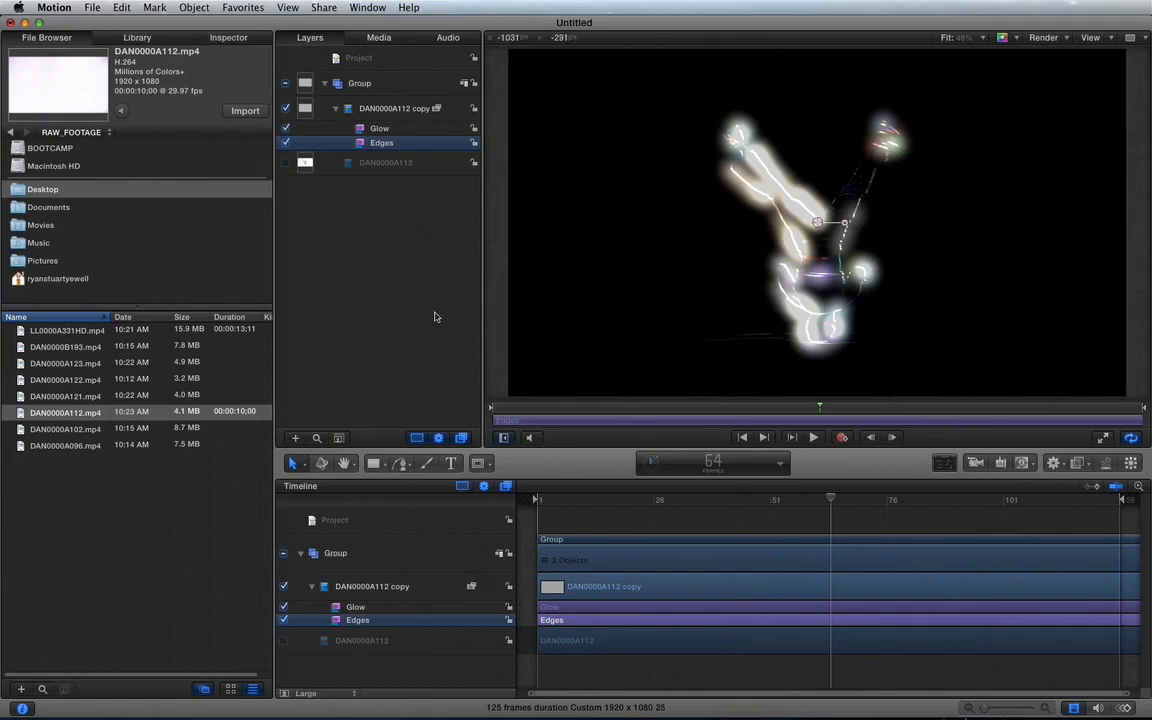
{"action": "key", "text": "Delete"}
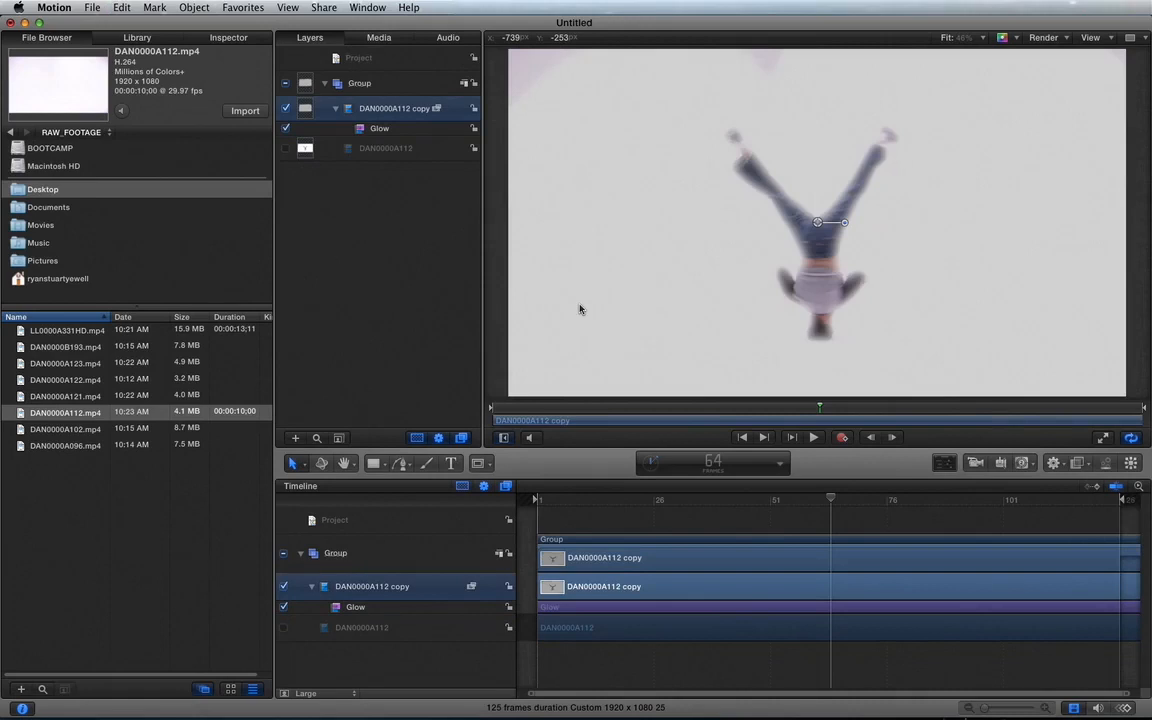
{"action": "key", "text": "Delete"}
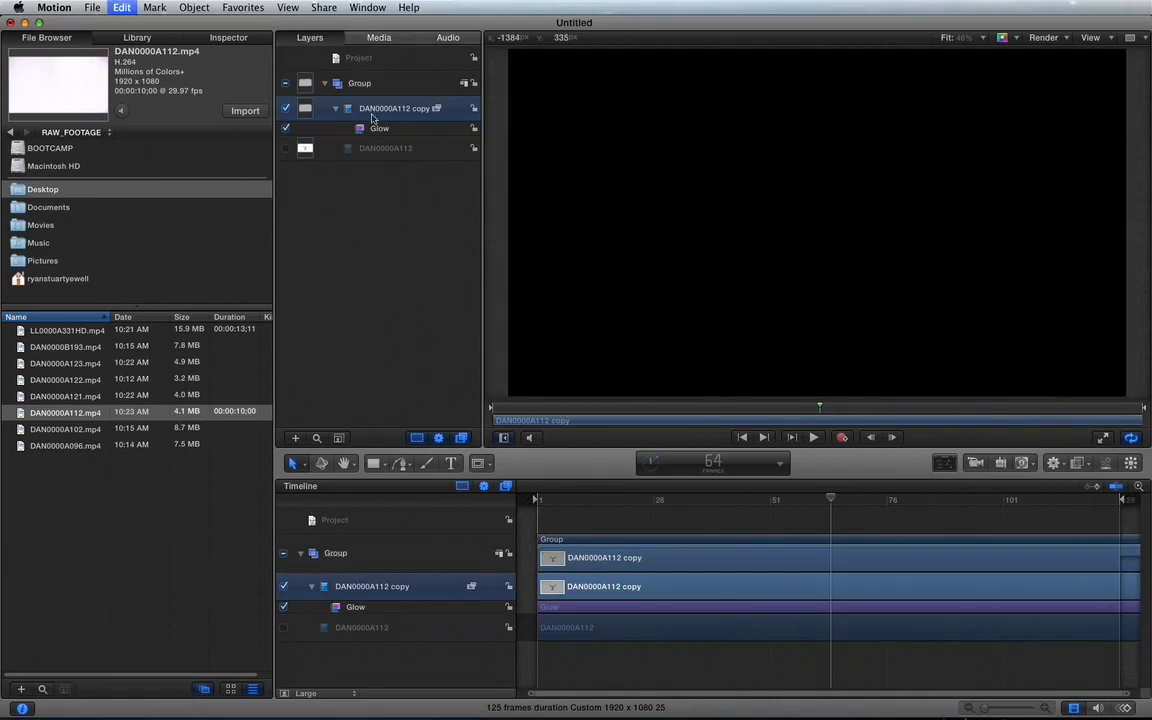
Import DAN0000A123.mp4, DAN0000A112.mp4, DAN0000B193.mp4 and LL0000A331HD.mp4 as layers in the group, in that order.
{"action": "left_click", "coordinate": [54, 364]}
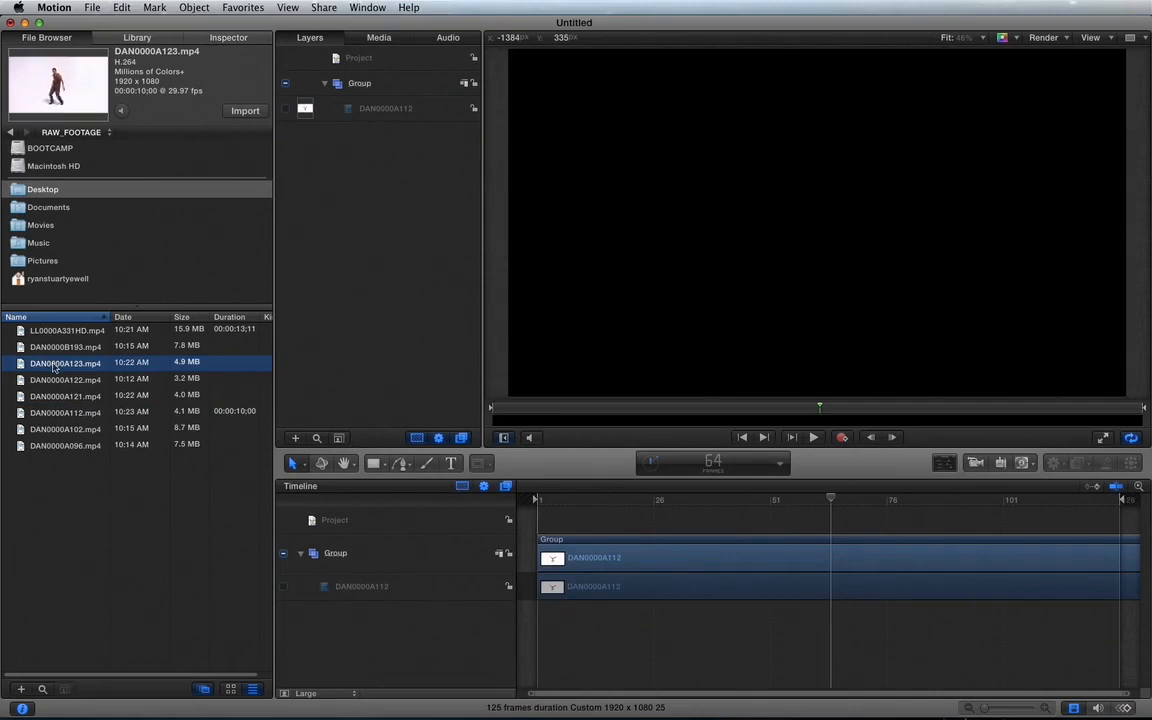
{"action": "left_click", "coordinate": [54, 364]}
{"action": "left_click", "coordinate": [244, 111]}
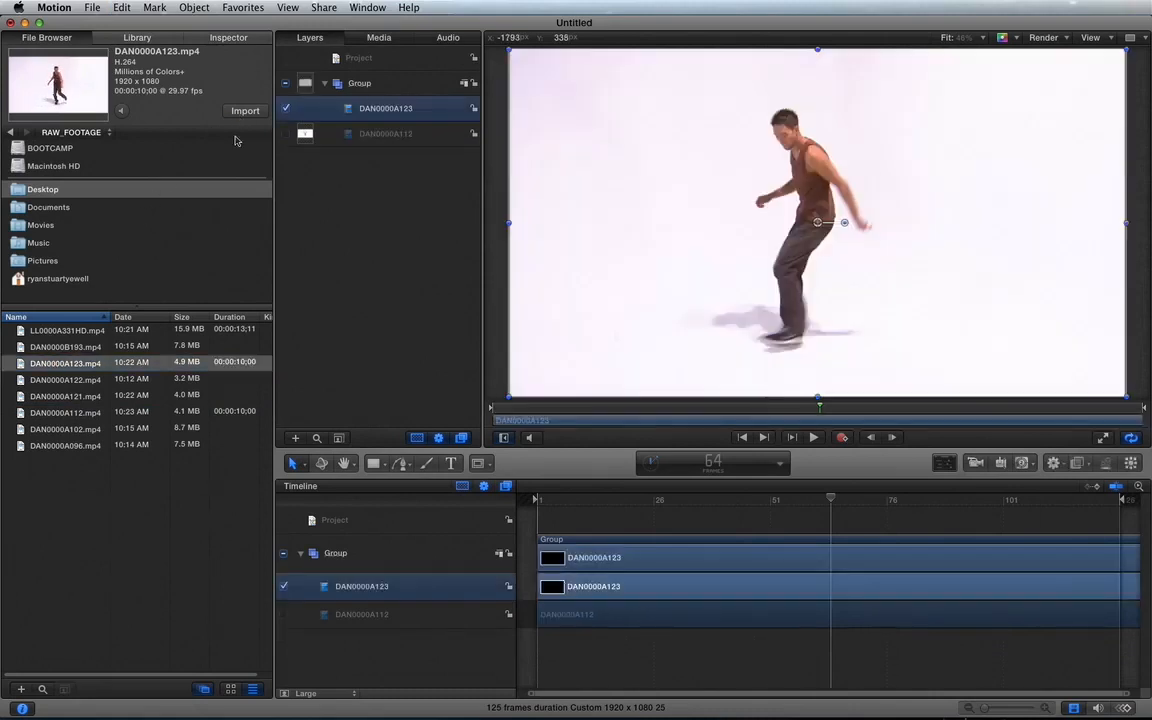
{"action": "left_click", "coordinate": [62, 412]}
{"action": "left_click", "coordinate": [244, 111]}
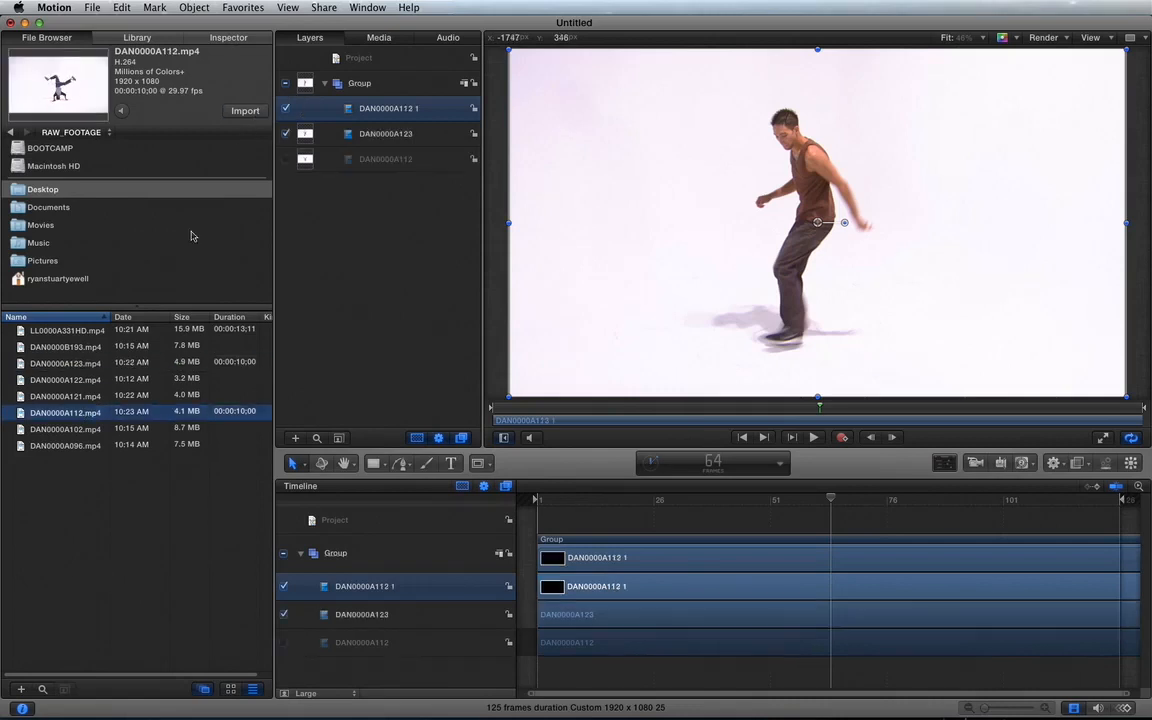
{"action": "left_click", "coordinate": [90, 347]}
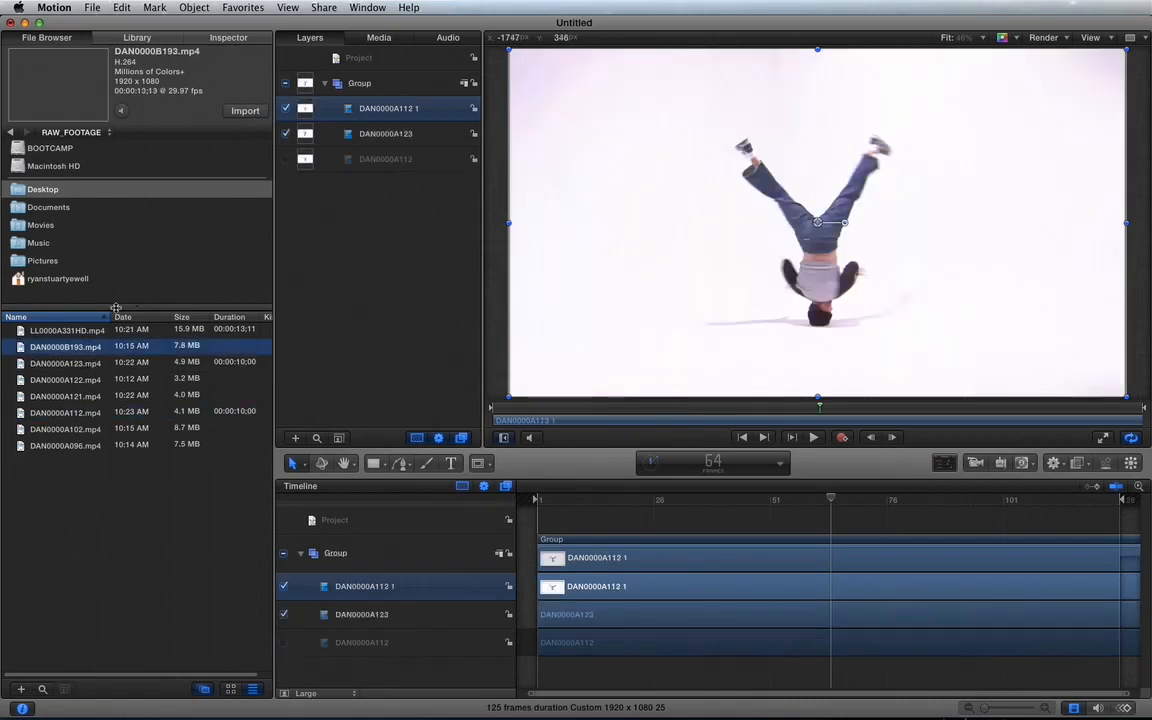
{"action": "left_click", "coordinate": [244, 111]}
{"action": "left_click", "coordinate": [65, 330]}
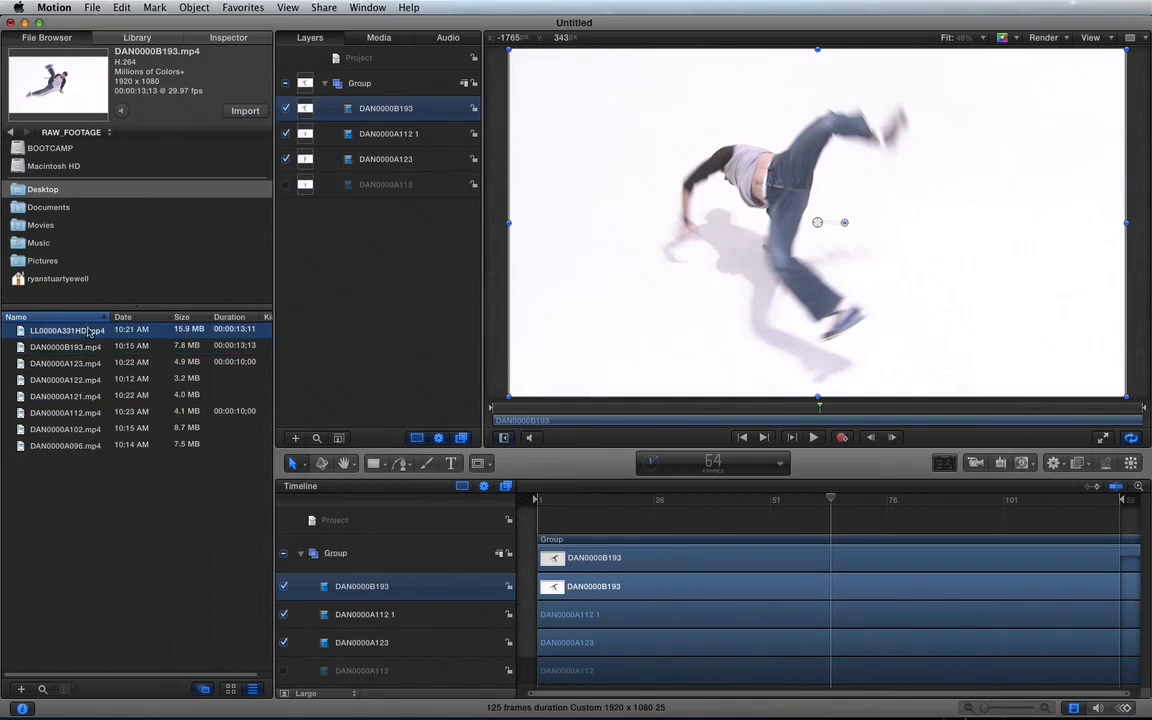
{"action": "left_click", "coordinate": [245, 110]}
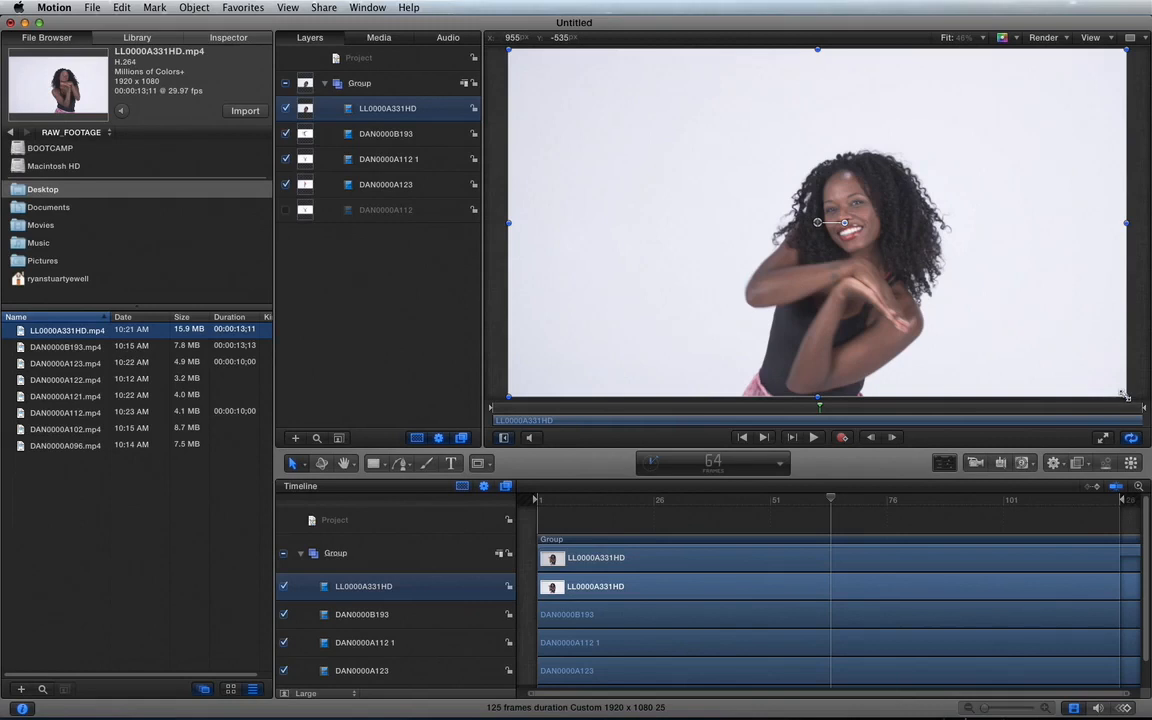
Scale the clips to quarter-frame tiles: LL0000A331HD upper left, DAN0000B193 upper right, DAN0000A112 1 lower left, DAN0000A123 lower right.
{"action": "left_click_drag", "start_coordinate": [1124, 396], "coordinate": [820, 186]}
{"action": "left_click", "coordinate": [532, 355]}
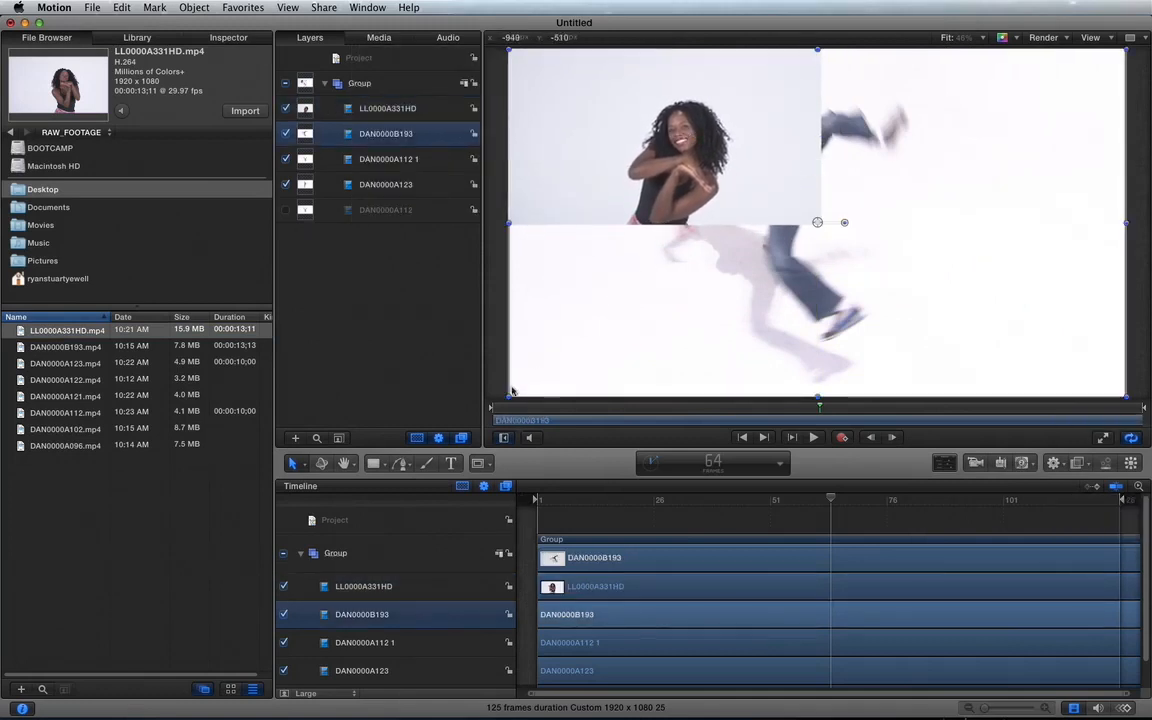
{"action": "left_click_drag", "start_coordinate": [507, 394], "coordinate": [819, 175]}
{"action": "left_click", "coordinate": [698, 281]}
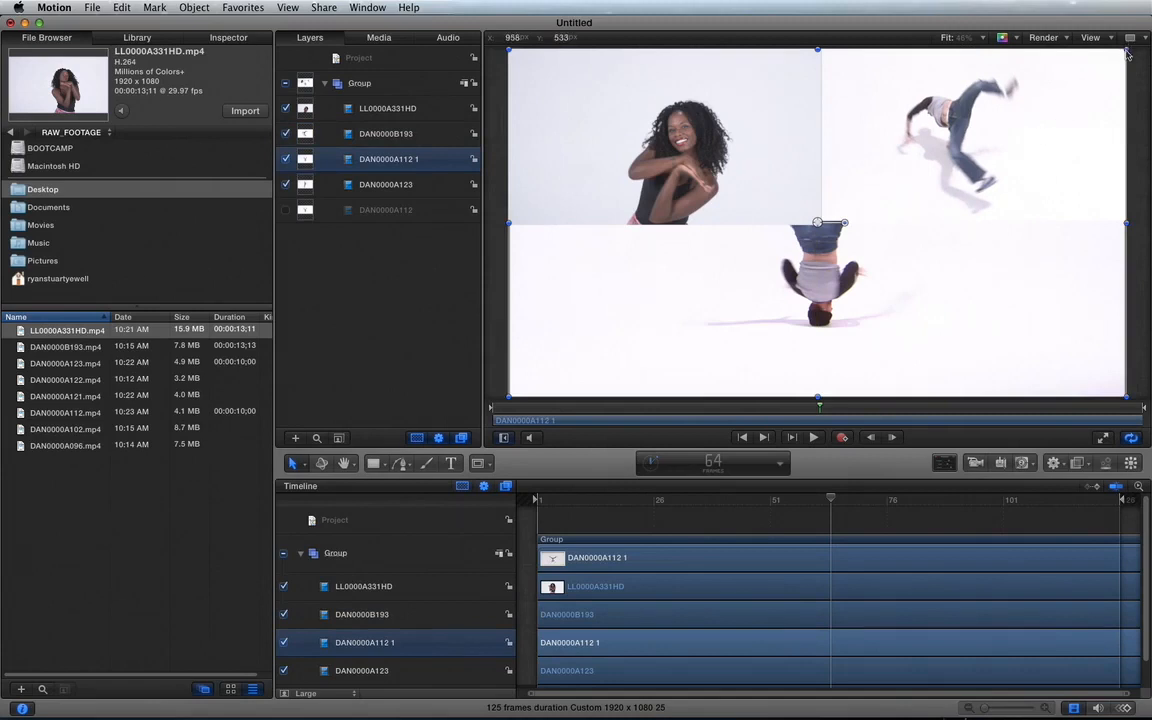
{"action": "left_click_drag", "start_coordinate": [1128, 50], "coordinate": [818, 231]}
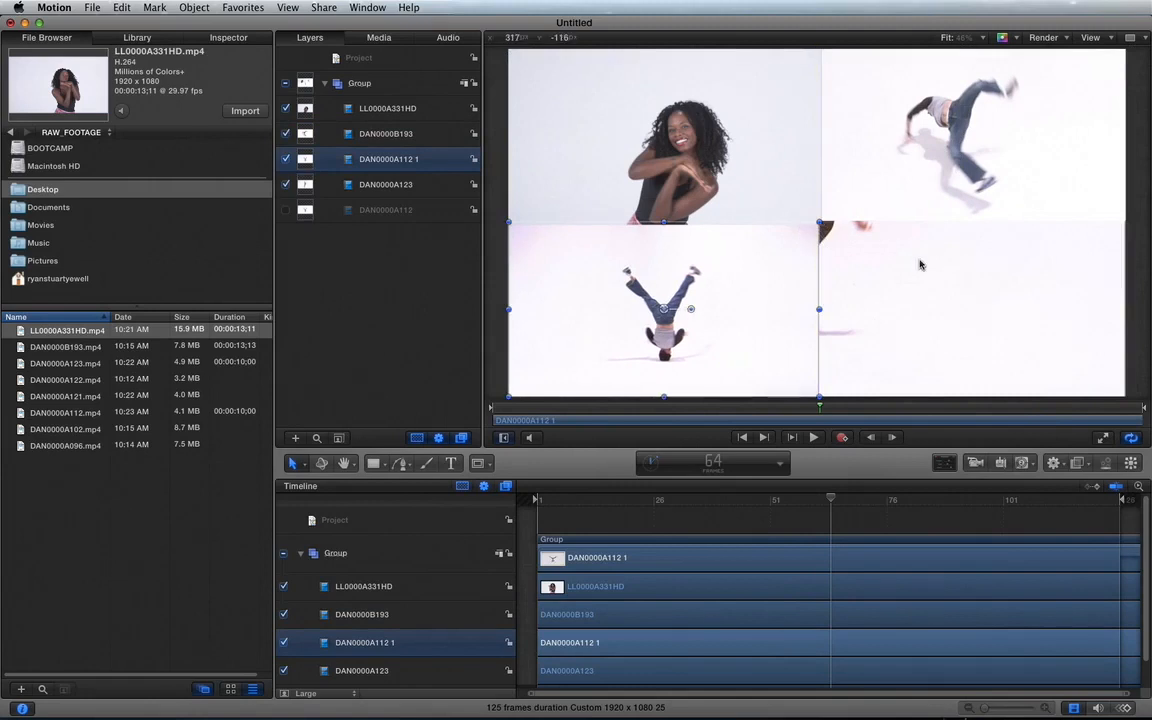
{"action": "left_click", "coordinate": [888, 260]}
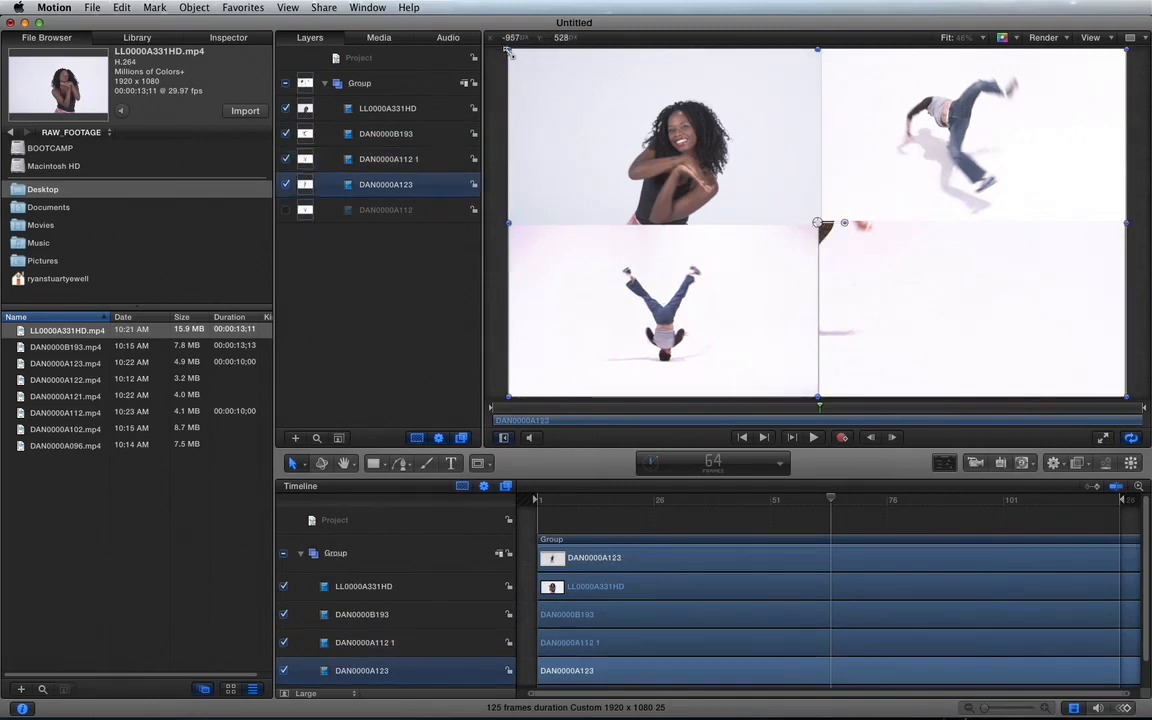
{"action": "left_click_drag", "start_coordinate": [508, 52], "coordinate": [813, 247]}
Select each of the four tiled clips in turn on the canvas, finishing with DAN0000A112 1.
{"action": "left_click", "coordinate": [731, 250]}
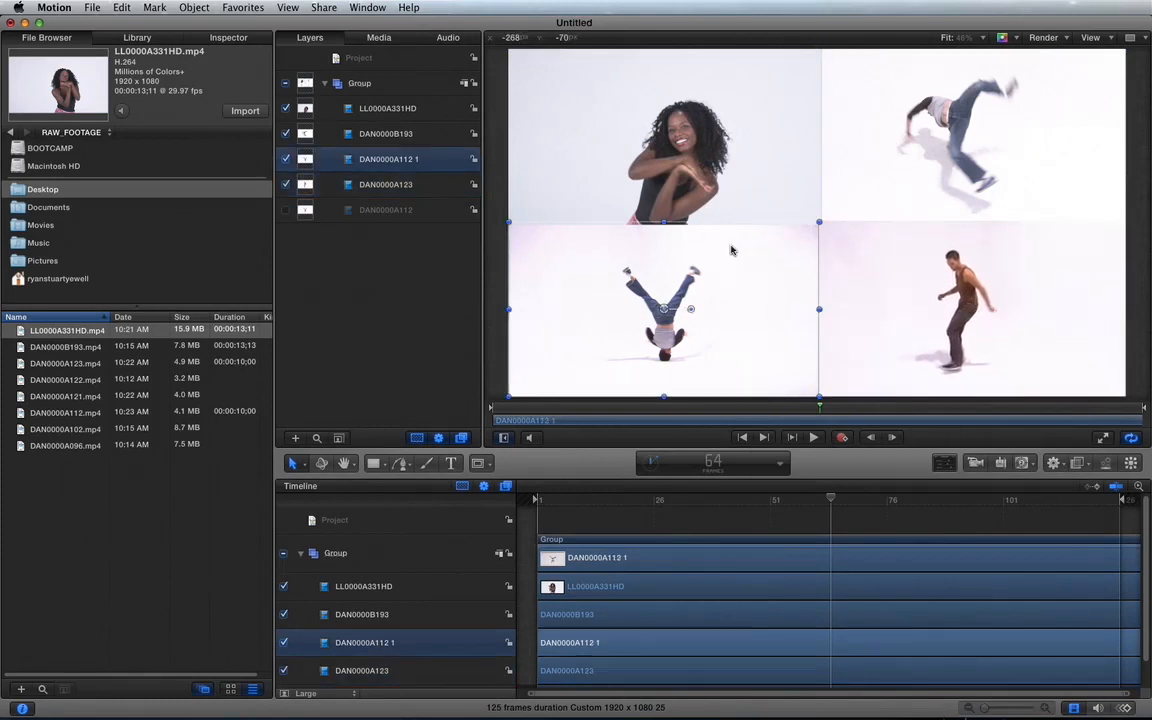
{"action": "left_click", "coordinate": [706, 78]}
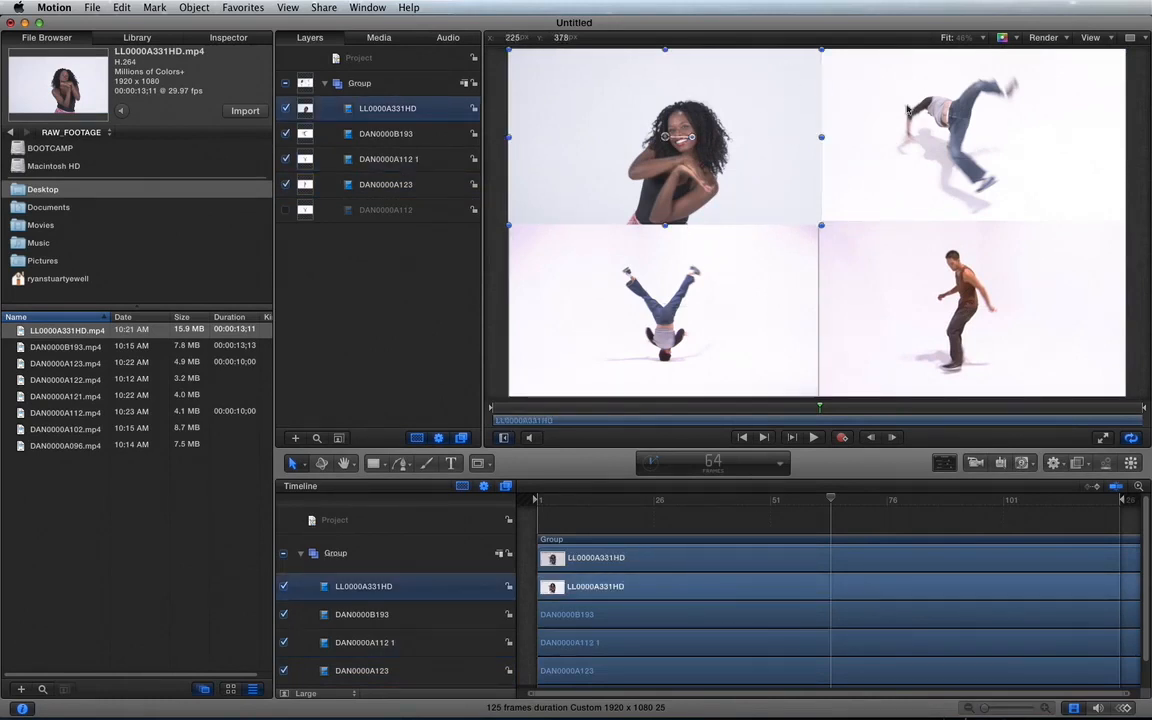
{"action": "left_click", "coordinate": [836, 105]}
{"action": "left_click", "coordinate": [842, 282]}
{"action": "left_click", "coordinate": [657, 277]}
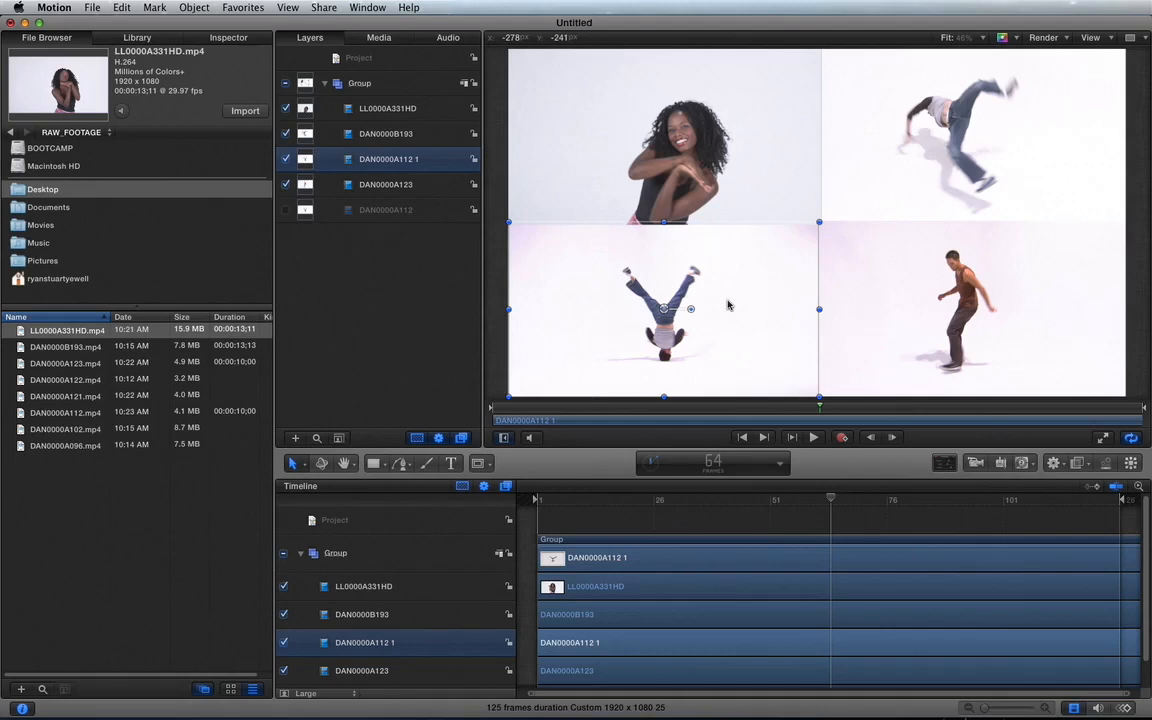
Play back the four-clip grid from frame 6 and stop at frame 82.
{"action": "left_click", "coordinate": [557, 500]}
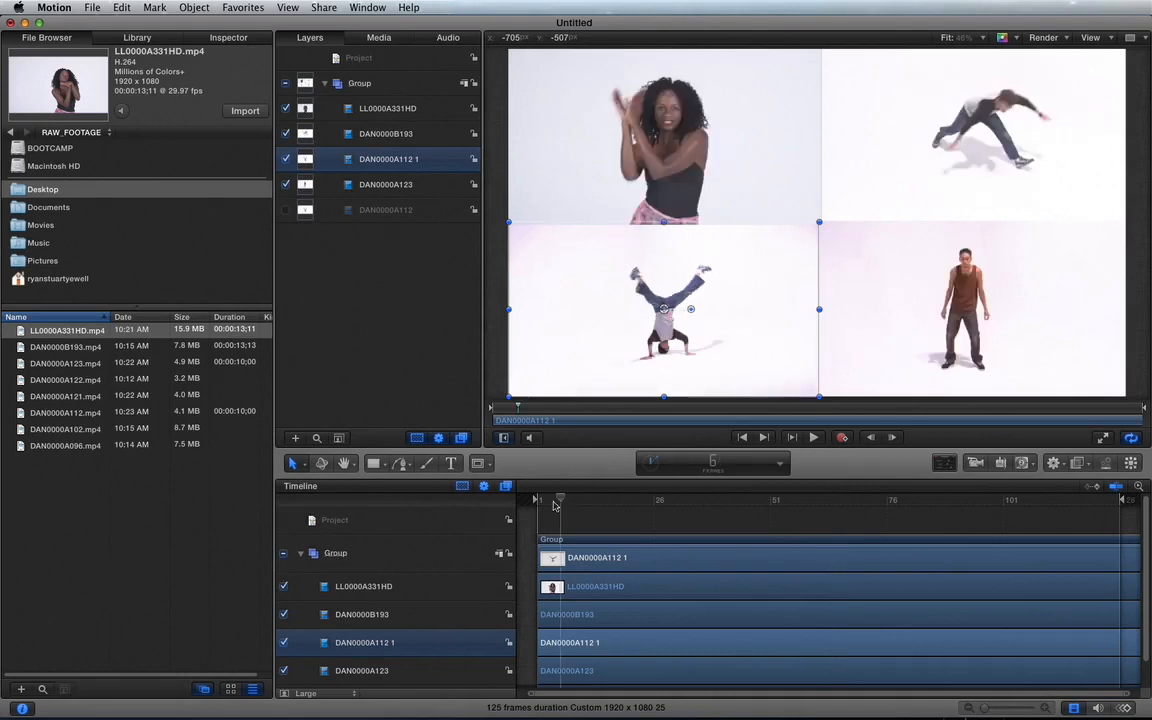
{"action": "key", "text": "space"}
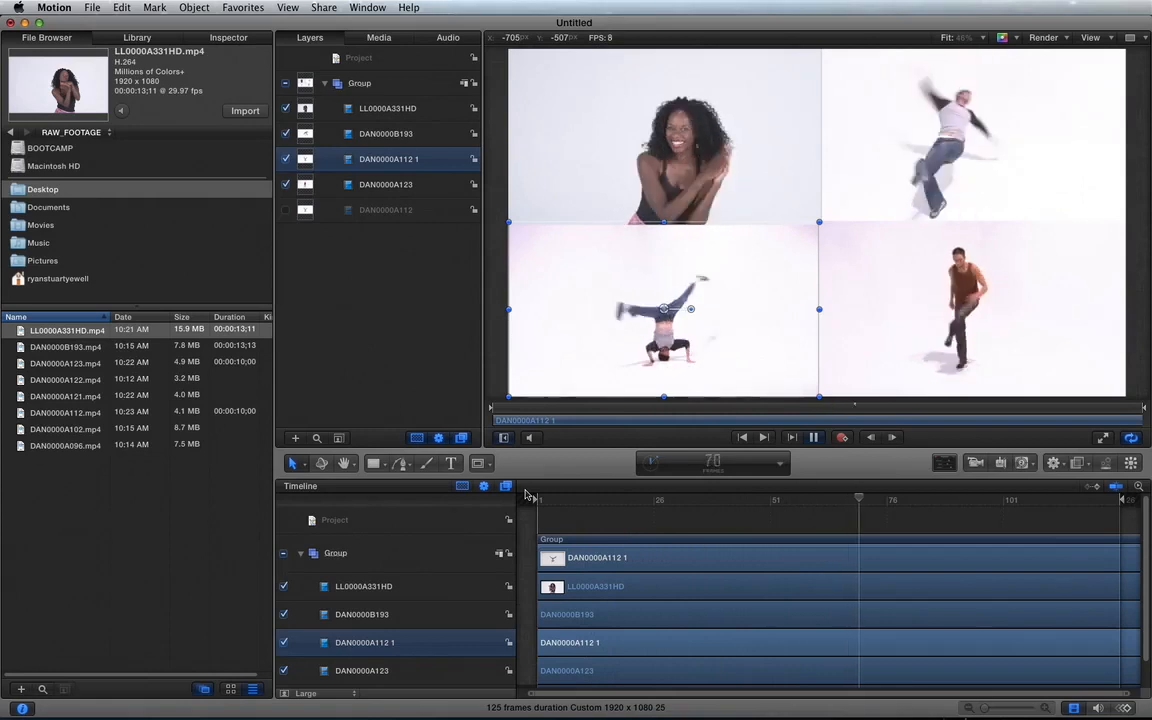
{"action": "key", "text": "space"}
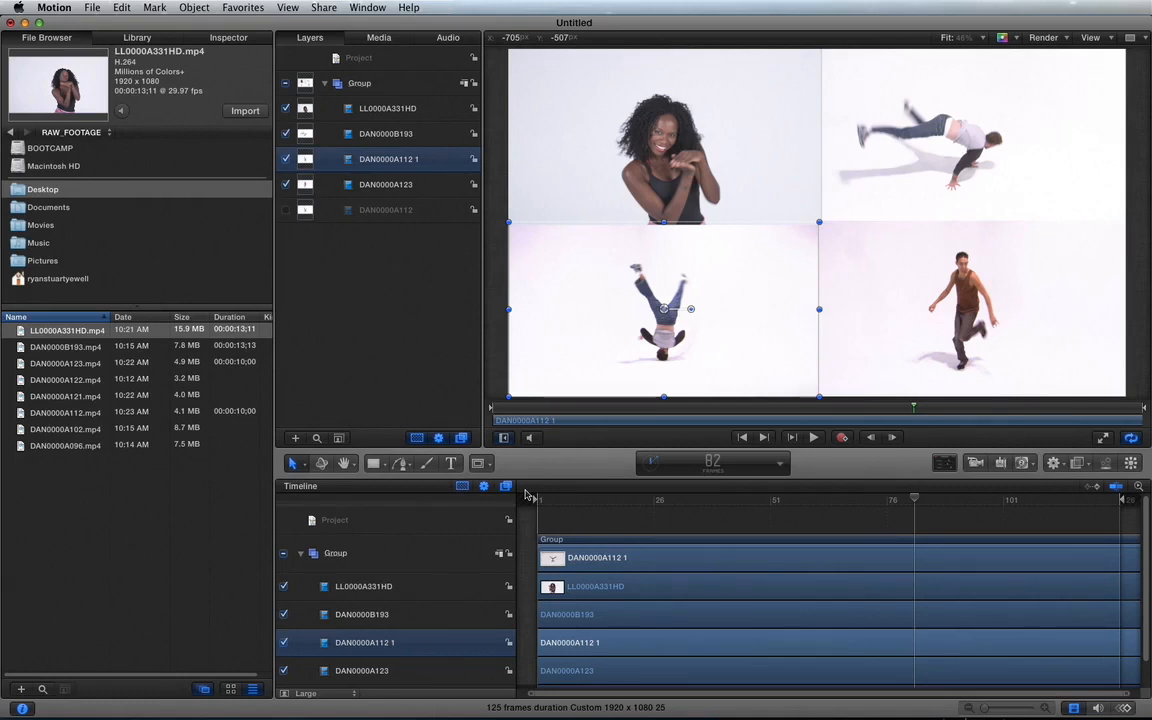
{"action": "left_click", "coordinate": [684, 705]}
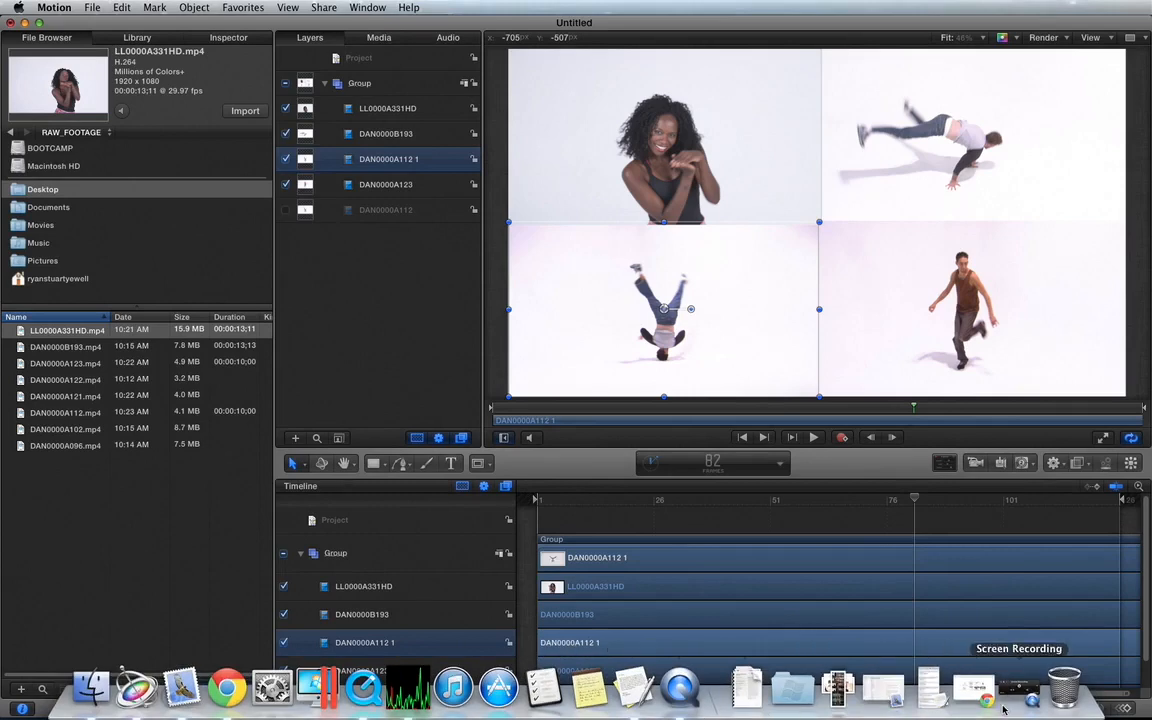